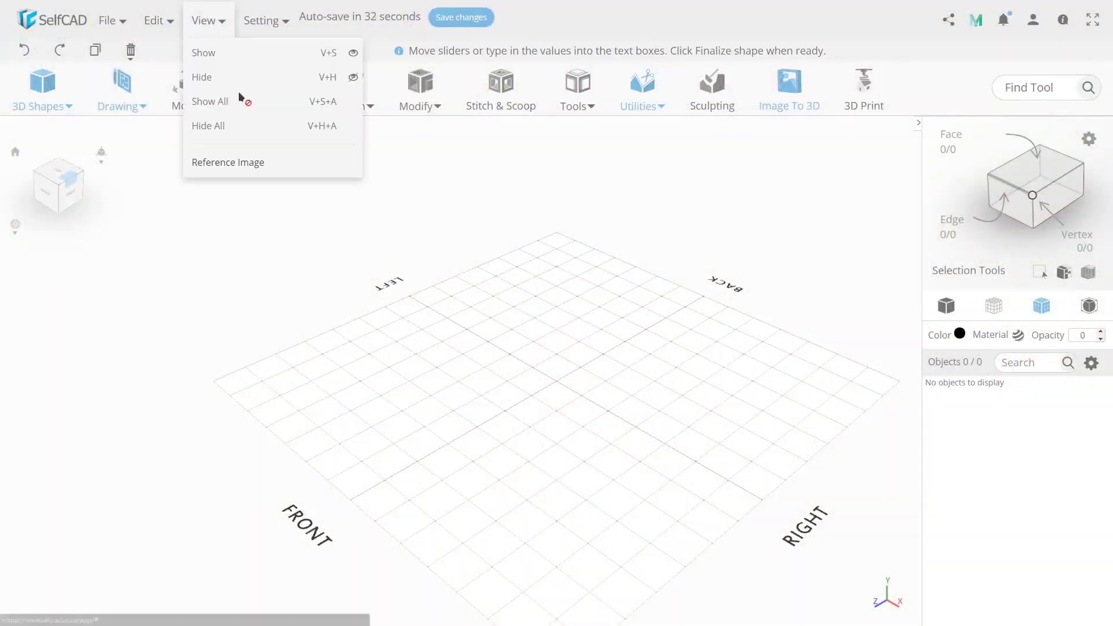
Load the karambit knife picture "images" as a reference image on the grid
{"action": "left_click", "coordinate": [266, 163]}
{"action": "left_click", "coordinate": [59, 156]}
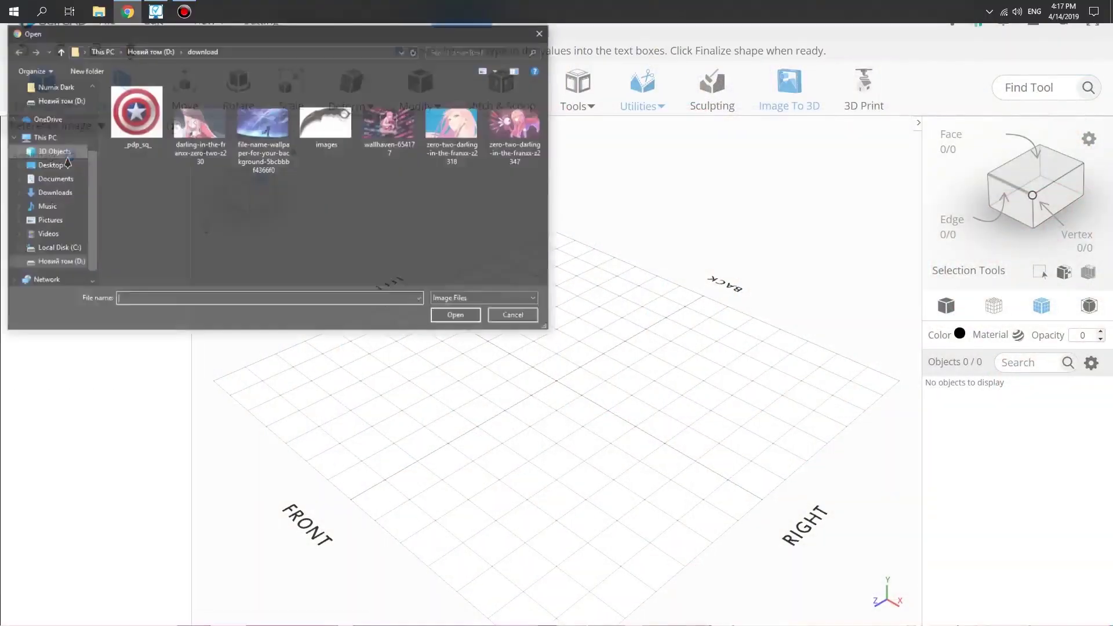
{"action": "left_click", "coordinate": [456, 317]}
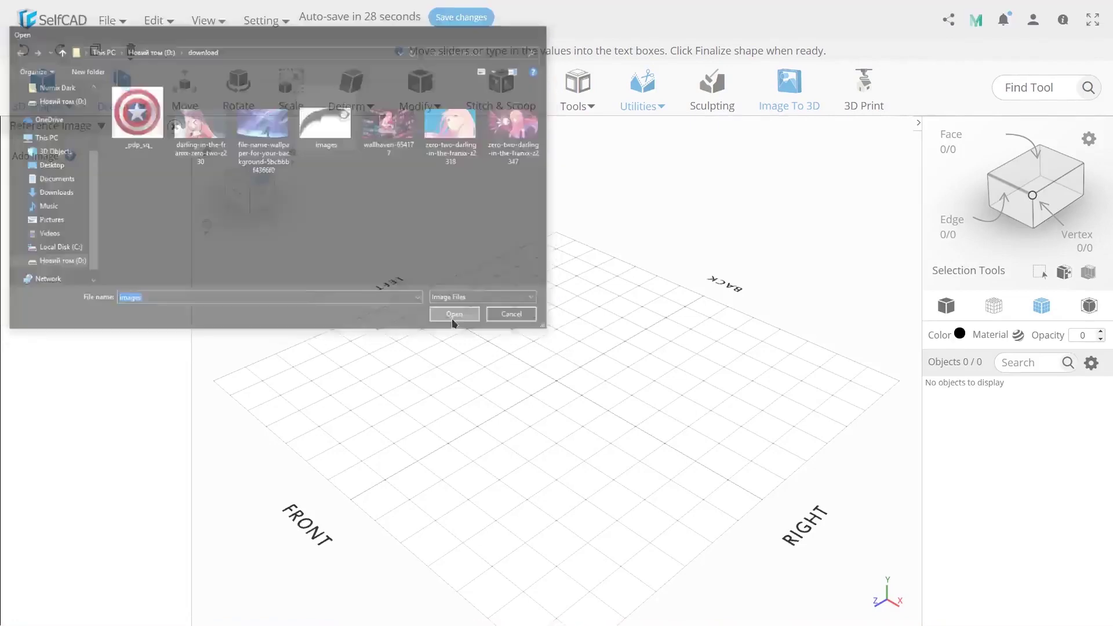
Create a 100 by 100 by 100 cube and scale it into a flat slab, about 306 in X and 9 in Y
{"action": "left_click_drag", "start_coordinate": [497, 439], "coordinate": [410, 390]}
{"action": "left_click", "coordinate": [41, 93]}
{"action": "left_click", "coordinate": [48, 156]}
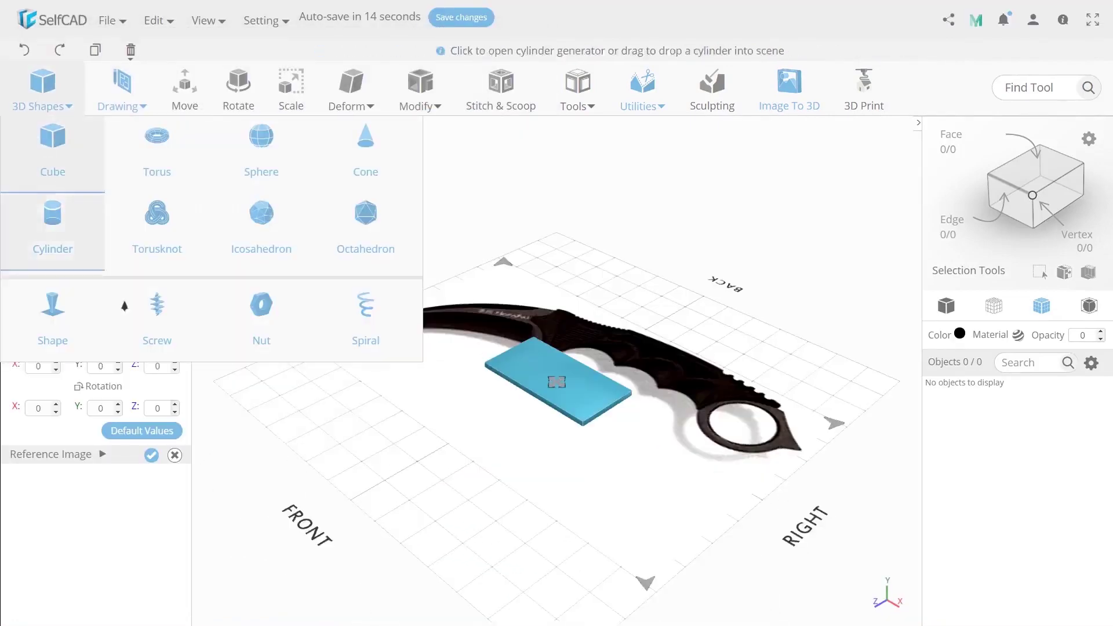
{"action": "left_click_drag", "start_coordinate": [376, 377], "coordinate": [666, 379]}
{"action": "scroll", "coordinate": [603, 365], "scroll_direction": "up", "scroll_amount": 4}
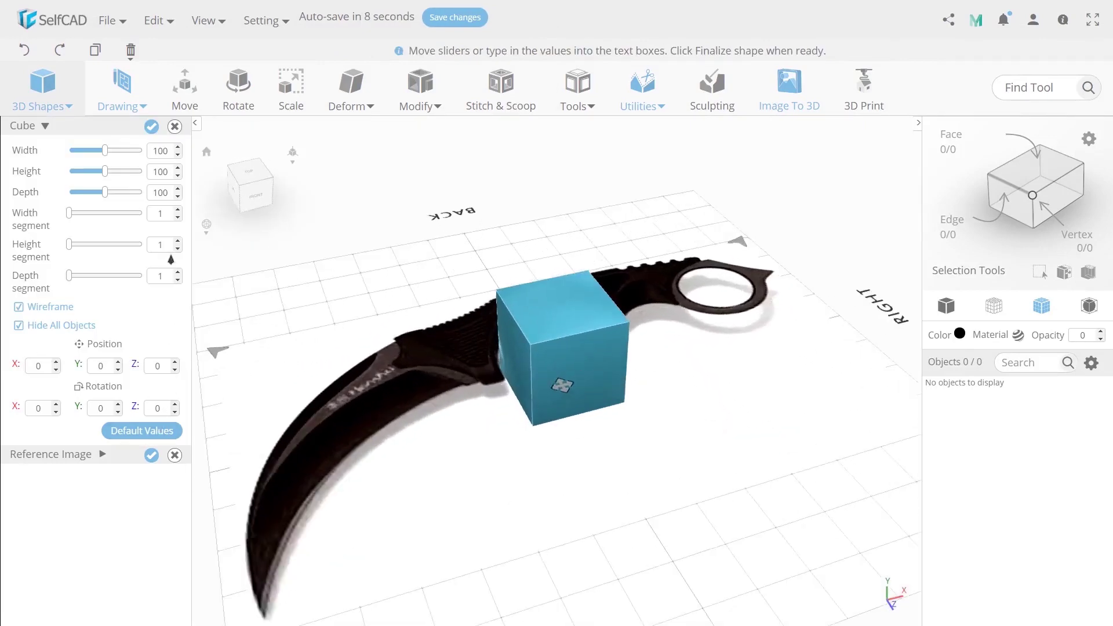
{"action": "left_click", "coordinate": [151, 126]}
{"action": "left_click", "coordinate": [288, 110]}
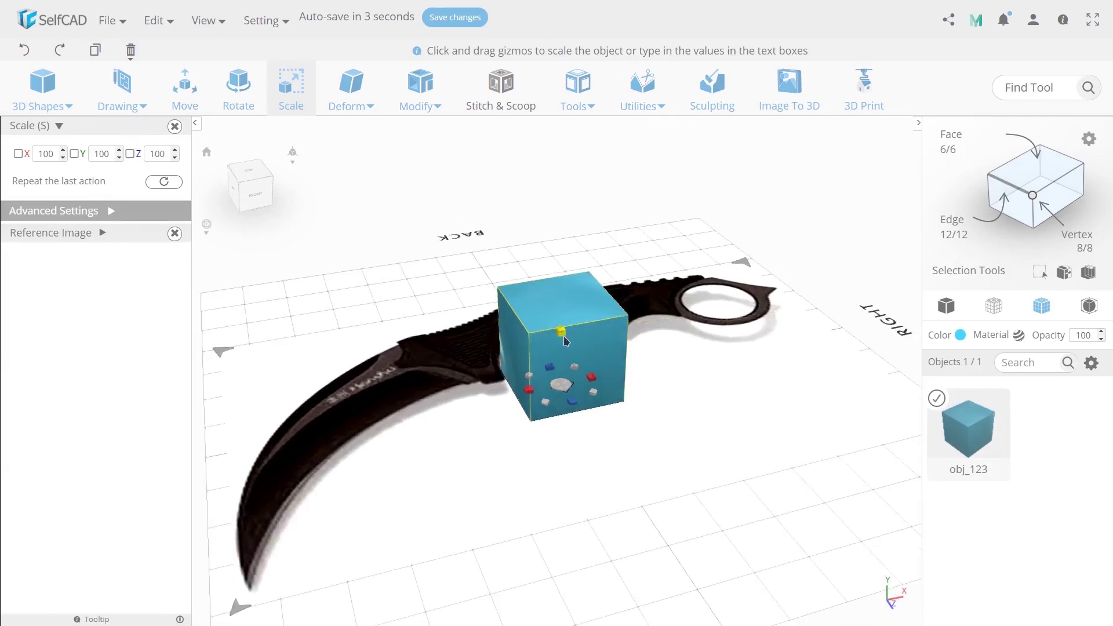
{"action": "left_click_drag", "start_coordinate": [562, 338], "coordinate": [328, 441]}
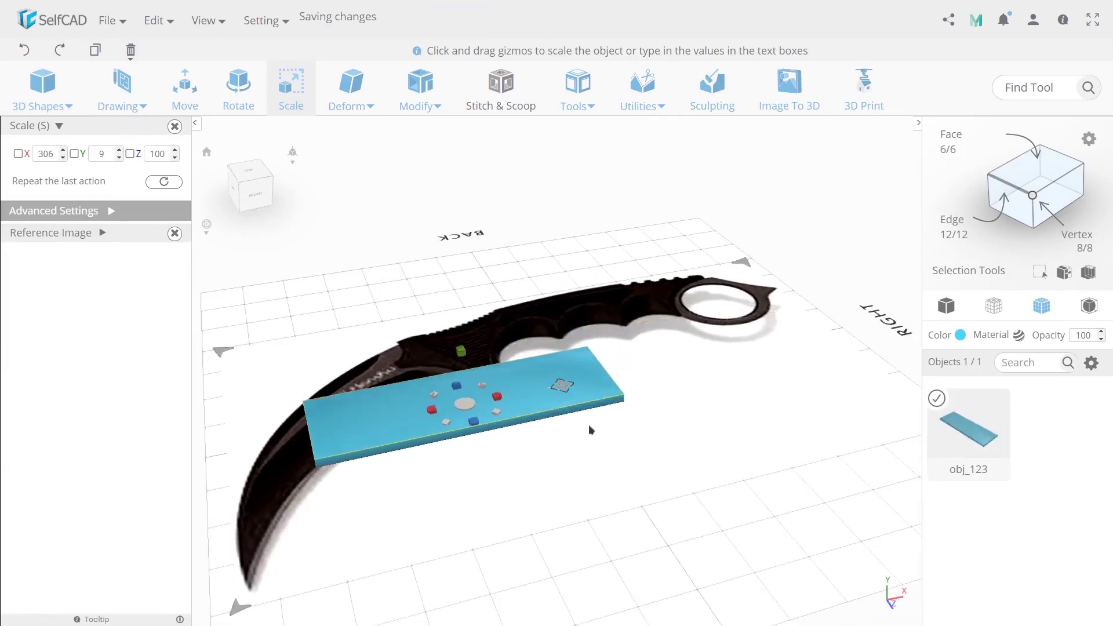
Select the upper and lower edges at the slab's blade-tip end and scale them to about 1 in Z, forming a point
{"action": "left_click_drag", "start_coordinate": [589, 427], "coordinate": [667, 404]}
{"action": "left_click_drag", "start_coordinate": [510, 573], "coordinate": [647, 496]}
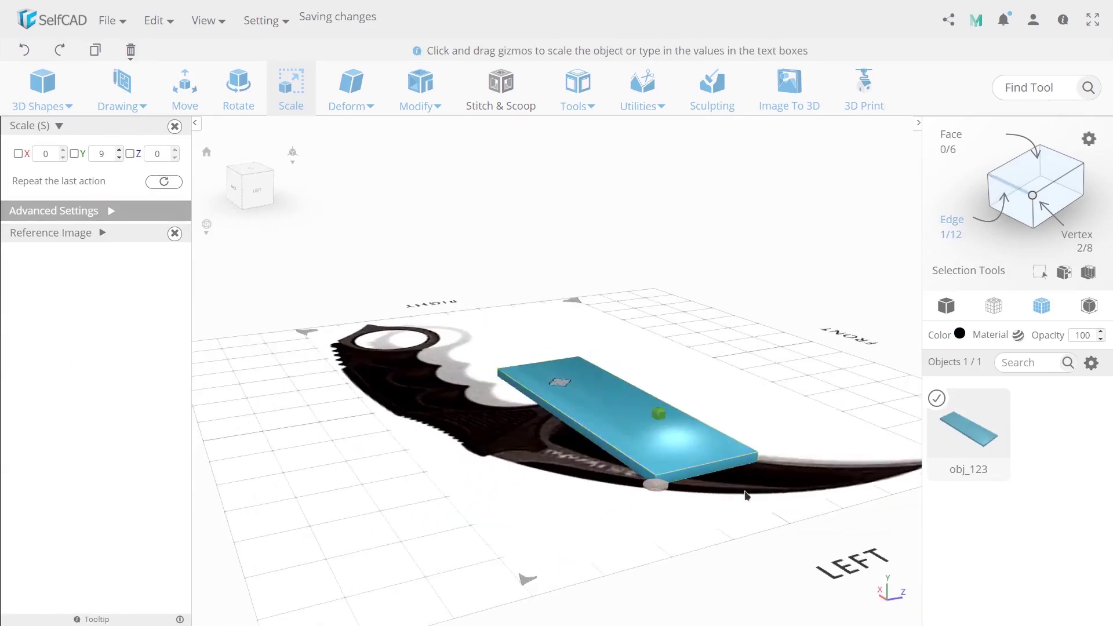
{"action": "left_click_drag", "start_coordinate": [745, 492], "coordinate": [500, 560]}
{"action": "left_click", "coordinate": [451, 525]}
{"action": "left_click_drag", "start_coordinate": [415, 500], "coordinate": [417, 277]}
Increase the tapered slab's mesh resolution with detail level 6, accepting the loss of the edge selection
{"action": "left_click", "coordinate": [418, 93]}
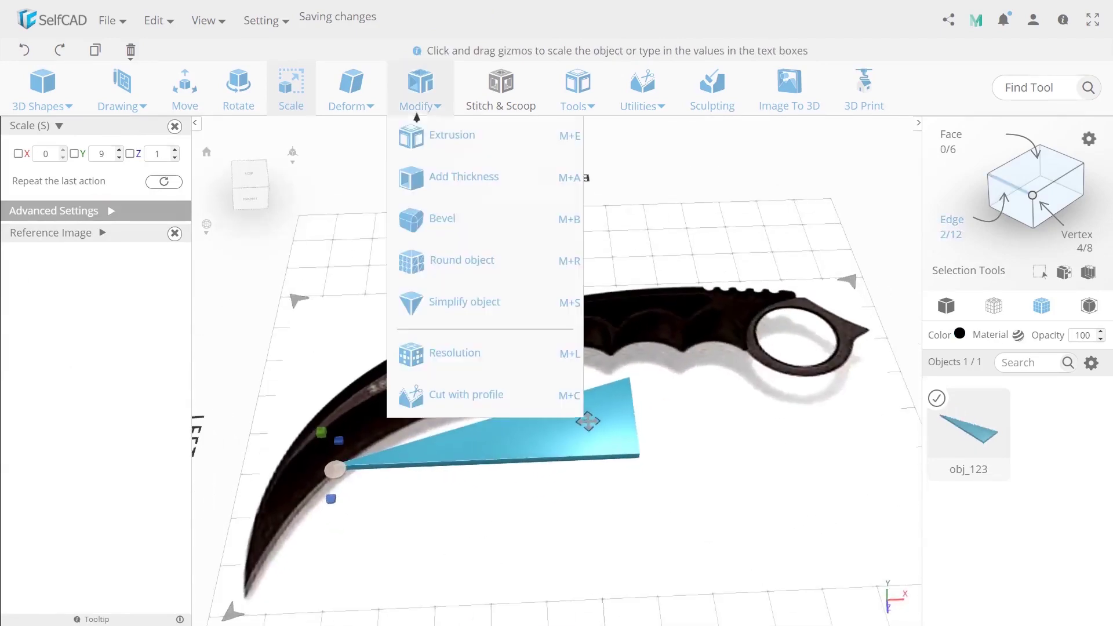
{"action": "left_click", "coordinate": [496, 355]}
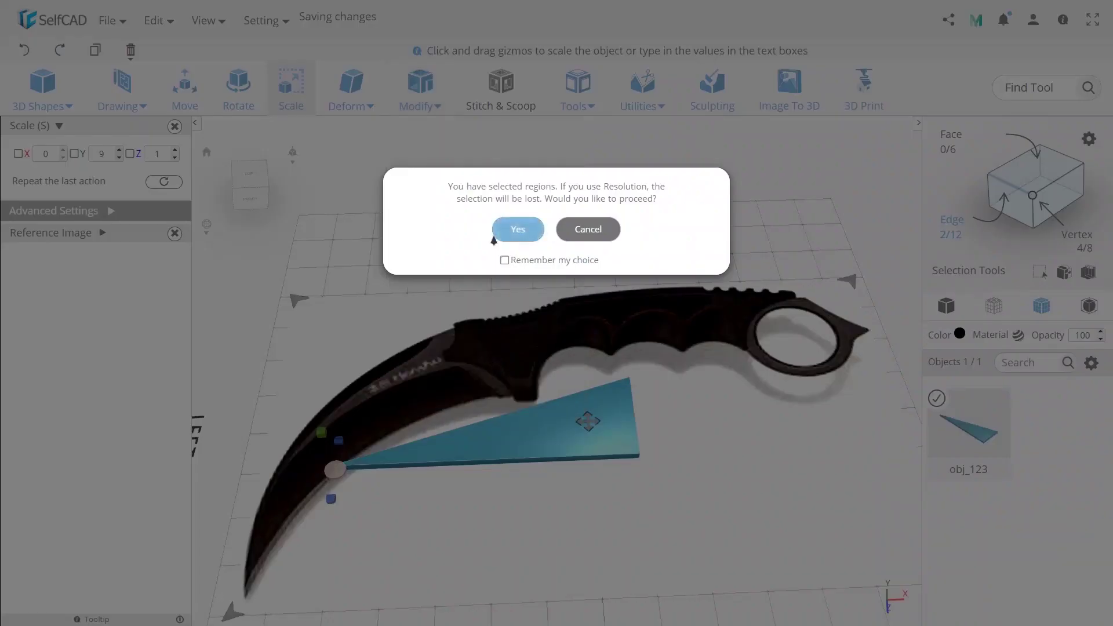
{"action": "left_click", "coordinate": [519, 230]}
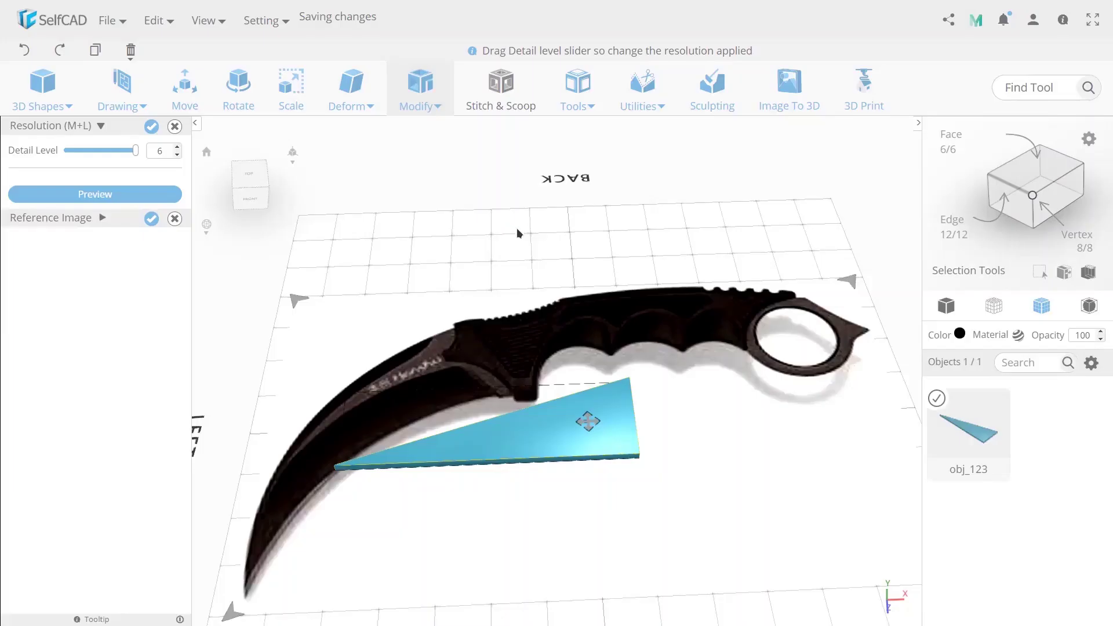
{"action": "left_click", "coordinate": [132, 196]}
{"action": "left_click", "coordinate": [152, 127]}
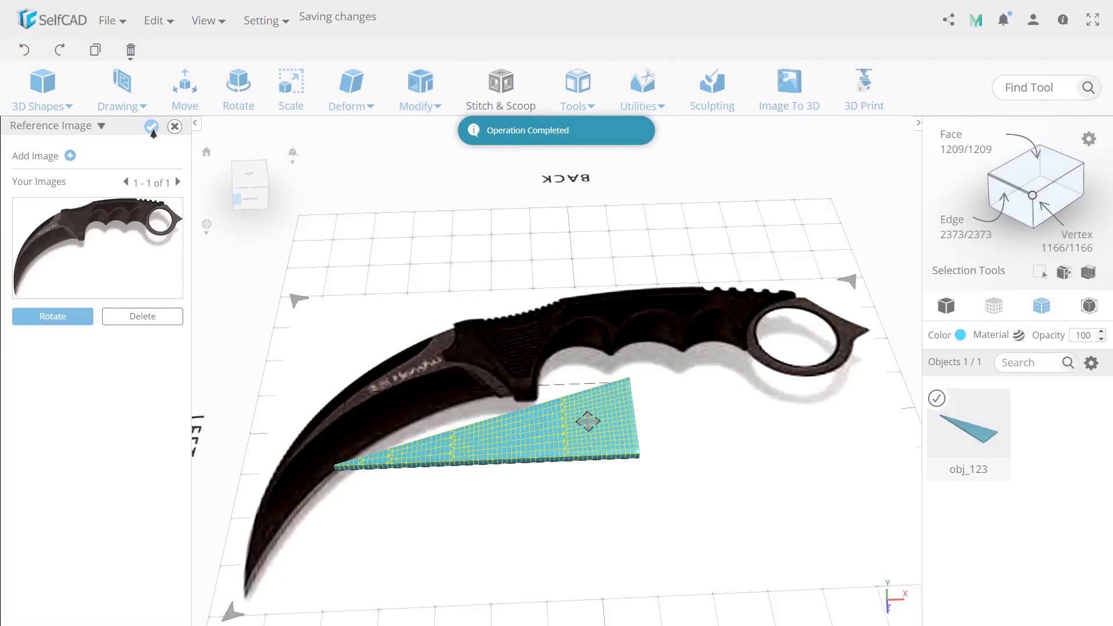
Rotate the tapered slab so it stands upright on its wide end
{"action": "key", "text": "r"}
{"action": "left_click_drag", "start_coordinate": [489, 395], "coordinate": [506, 366]}
{"action": "left_click_drag", "start_coordinate": [374, 514], "coordinate": [481, 387]}
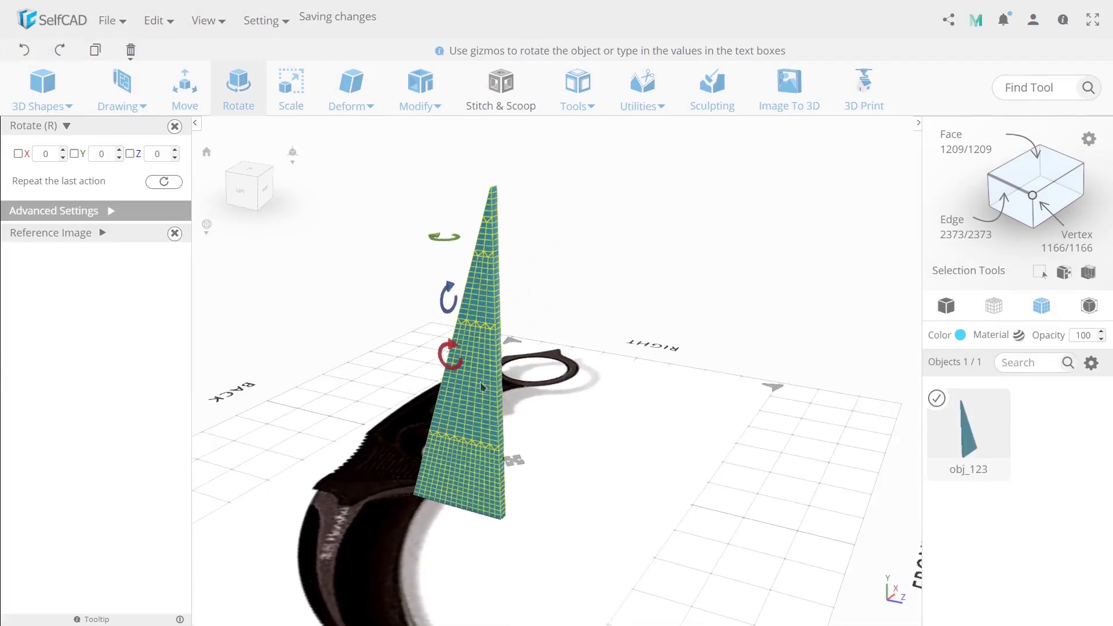
Bend the upright tapered slab sideways into a curved blade shape
{"action": "left_click", "coordinate": [369, 107]}
{"action": "left_click", "coordinate": [423, 262]}
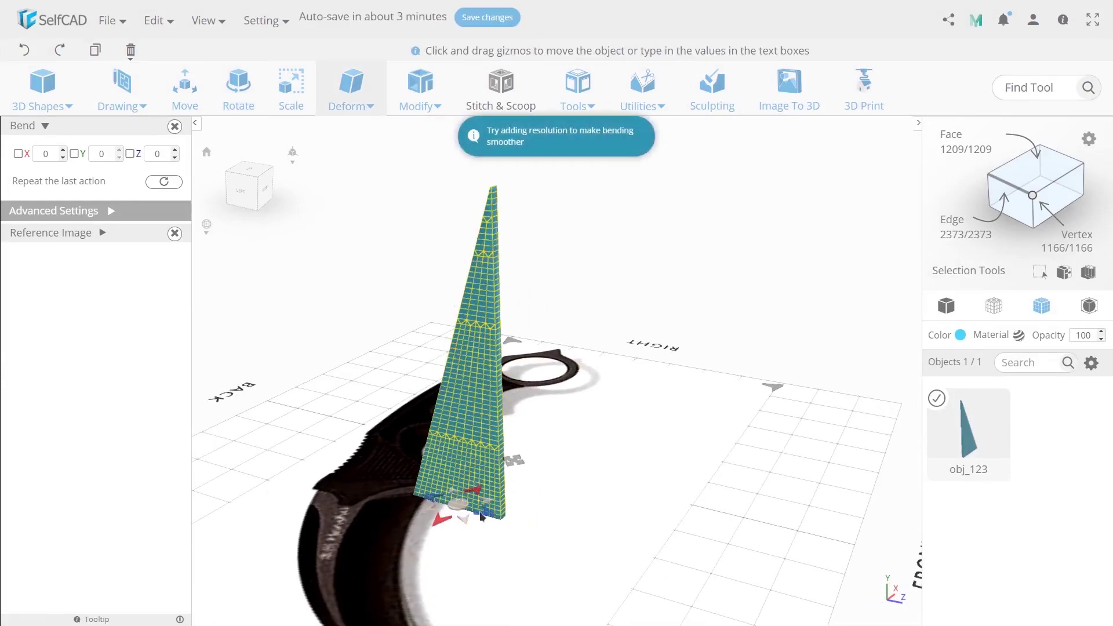
{"action": "left_click_drag", "start_coordinate": [487, 513], "coordinate": [533, 524]}
Rotate the bent blade back down so it lies flat along the reference image
{"action": "left_click", "coordinate": [227, 101]}
{"action": "left_click_drag", "start_coordinate": [756, 406], "coordinate": [665, 392]}
{"action": "left_click_drag", "start_coordinate": [582, 278], "coordinate": [579, 409]}
Move the blade onto the pictured knife blade and rotate it to about 348 degrees around Y
{"action": "left_click", "coordinate": [192, 105]}
{"action": "left_click_drag", "start_coordinate": [525, 290], "coordinate": [528, 484]}
{"action": "left_click_drag", "start_coordinate": [611, 451], "coordinate": [514, 420]}
{"action": "left_click", "coordinate": [238, 87]}
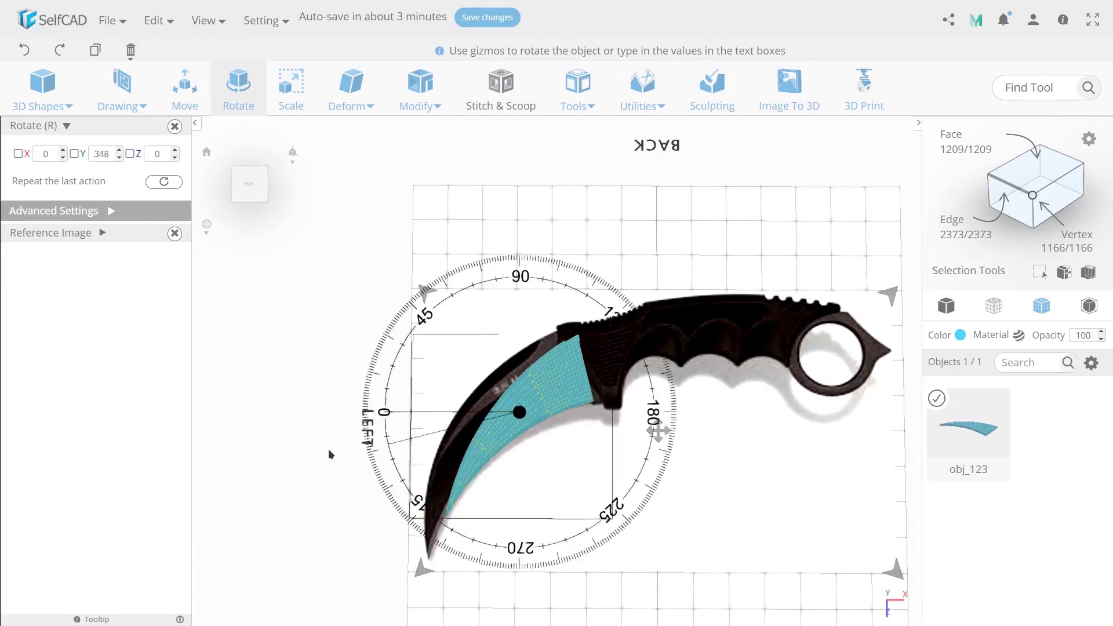
Scale the blade to about 253 in X and 336 in Z, and reduce its thickness in Y
{"action": "left_click", "coordinate": [291, 92]}
{"action": "left_click_drag", "start_coordinate": [516, 428], "coordinate": [656, 474]}
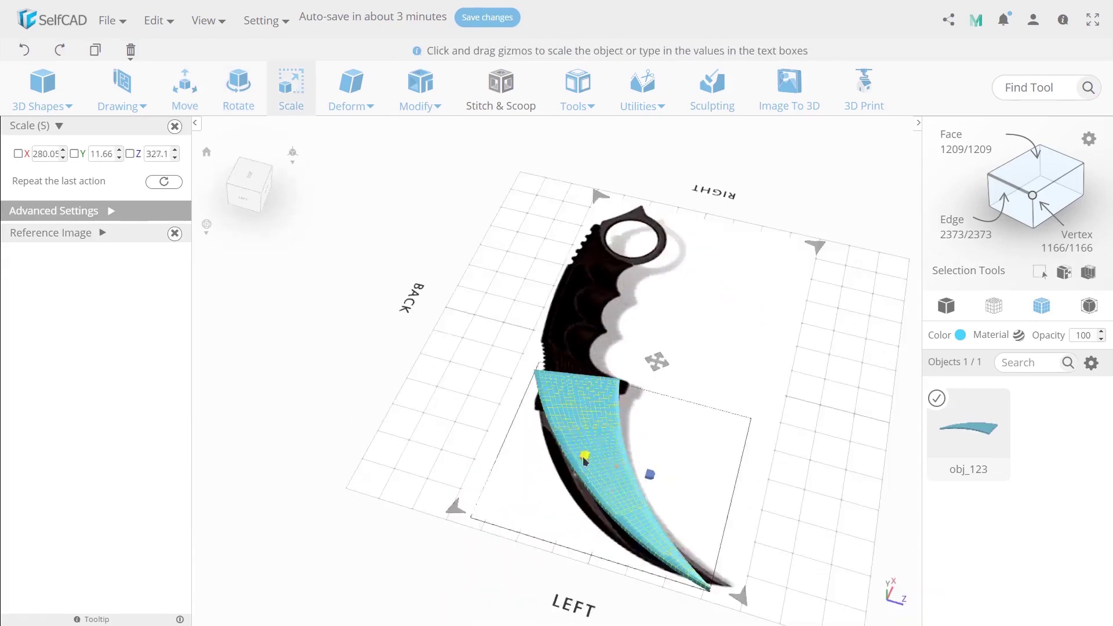
{"action": "right_click_drag", "start_coordinate": [696, 481], "coordinate": [568, 432]}
{"action": "left_click", "coordinate": [185, 90]}
{"action": "left_click", "coordinate": [291, 90]}
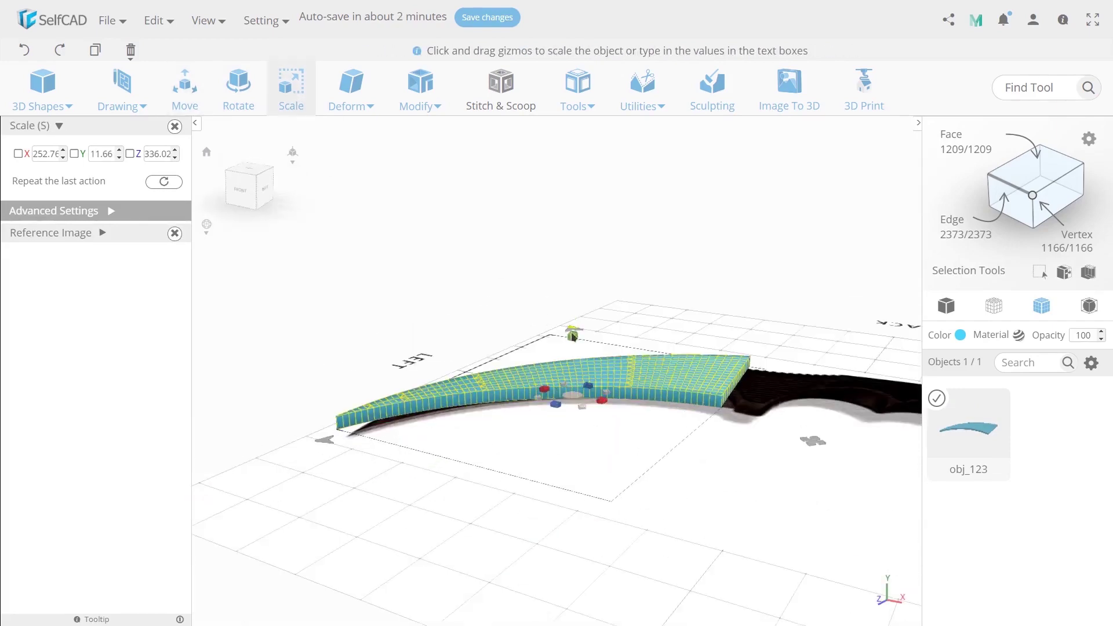
{"action": "left_click_drag", "start_coordinate": [573, 334], "coordinate": [323, 446]}
Adjust the blade's rotation and move it to about X -205, Z 30 over the pictured blade
{"action": "key", "text": "r"}
{"action": "left_click", "coordinate": [177, 103]}
{"action": "left_click_drag", "start_coordinate": [453, 462], "coordinate": [446, 478]}
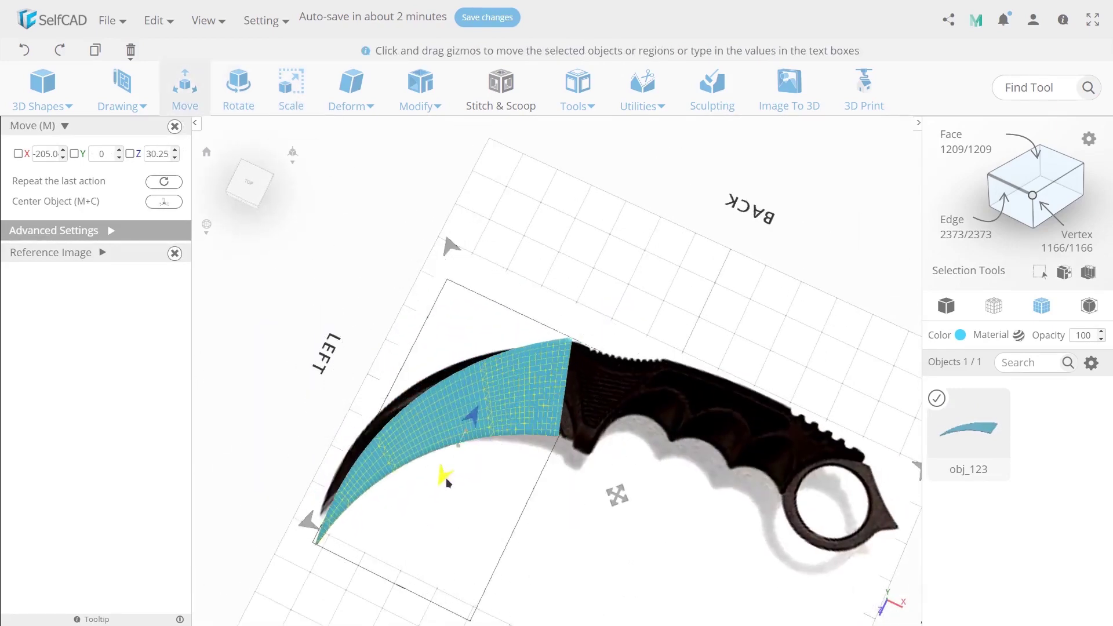
Rotate the blade slightly around the vertical axis and move it to about X -203, Z 38
{"action": "right_click_drag", "start_coordinate": [588, 450], "coordinate": [409, 380]}
{"action": "left_click", "coordinate": [237, 106]}
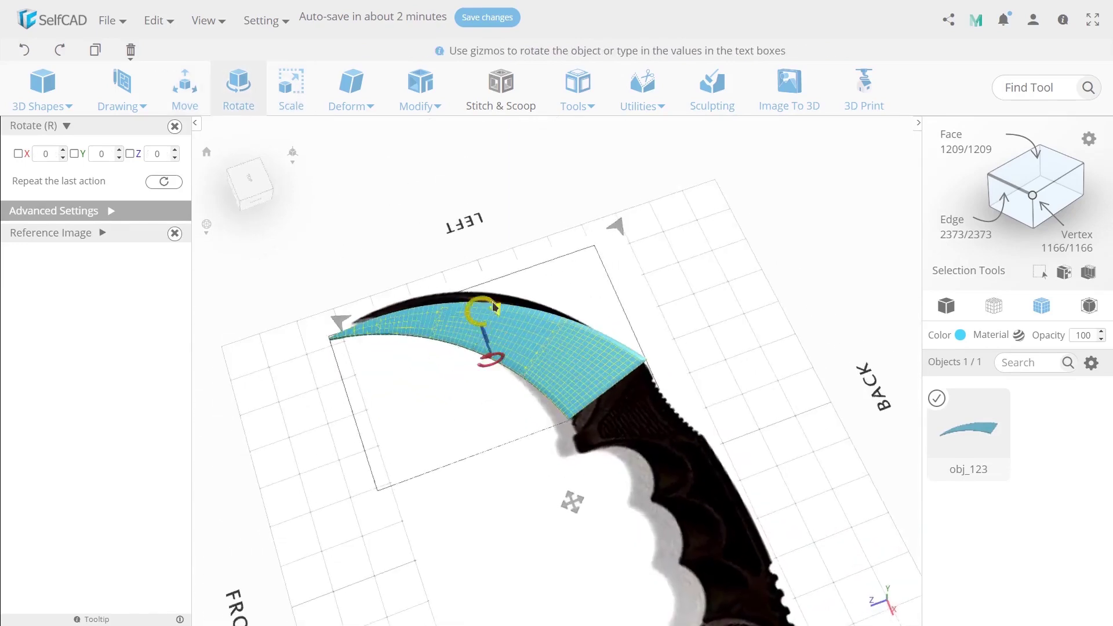
{"action": "left_click_drag", "start_coordinate": [492, 308], "coordinate": [352, 321]}
{"action": "left_click", "coordinate": [186, 101]}
{"action": "left_click_drag", "start_coordinate": [454, 376], "coordinate": [449, 378]}
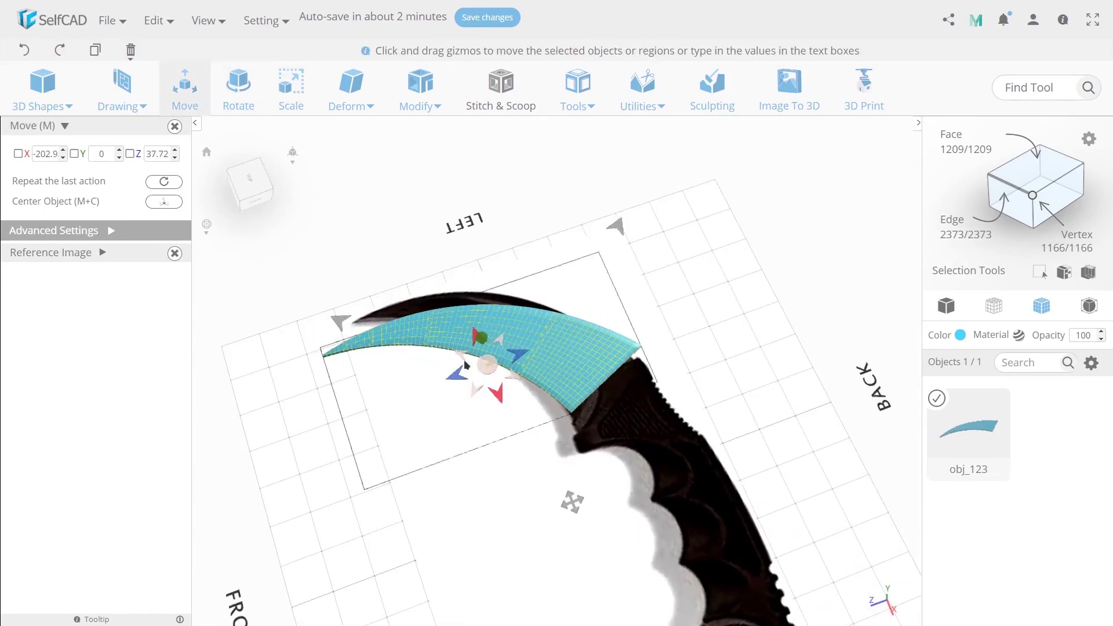
Reposition the blade to about X -198, Z 48.5 on the reference image
{"action": "right_click_drag", "start_coordinate": [445, 418], "coordinate": [587, 388]}
{"action": "left_click_drag", "start_coordinate": [589, 392], "coordinate": [411, 478]}
{"action": "left_click_drag", "start_coordinate": [427, 441], "coordinate": [424, 438]}
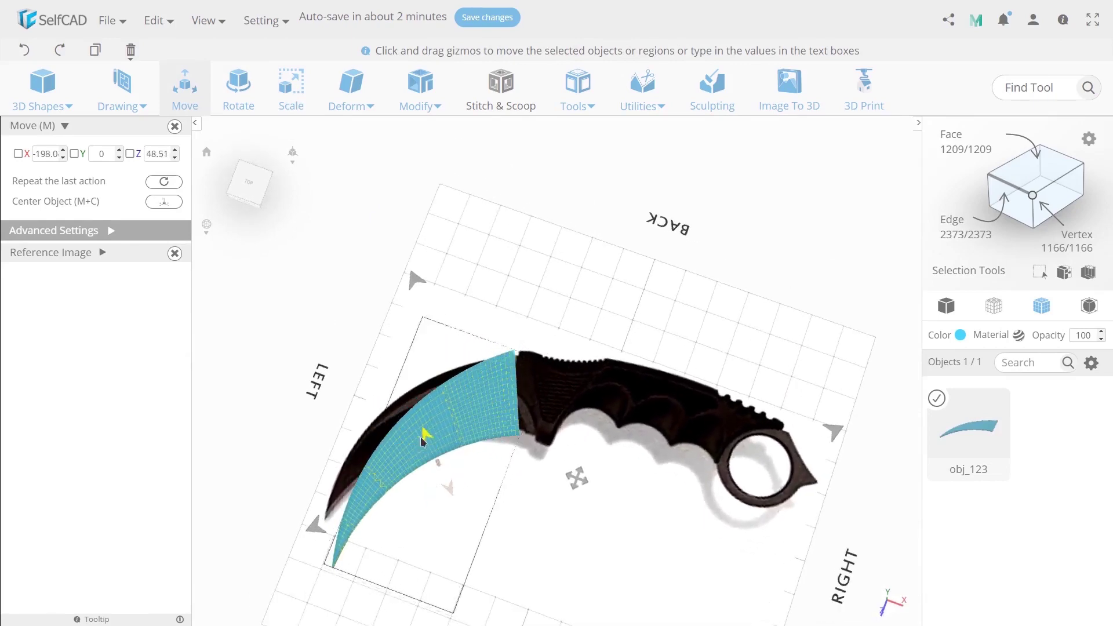
Shift the blade away from the pictured handle towards the knife tip and deselect it
{"action": "right_click_drag", "start_coordinate": [481, 415], "coordinate": [575, 370]}
{"action": "left_click", "coordinate": [576, 374]}
{"action": "left_click_drag", "start_coordinate": [576, 374], "coordinate": [567, 464]}
{"action": "right_click_drag", "start_coordinate": [567, 462], "coordinate": [566, 511]}
{"action": "left_click", "coordinate": [400, 426]}
{"action": "left_click", "coordinate": [184, 90]}
{"action": "left_click_drag", "start_coordinate": [381, 470], "coordinate": [348, 480]}
{"action": "left_click", "coordinate": [556, 355]}
Start a free-hand spline with smoothness 5 and height 20, tracing the pictured handle's spine from the guard towards the ring
{"action": "scroll", "coordinate": [465, 371], "scroll_direction": "up", "scroll_amount": 10}
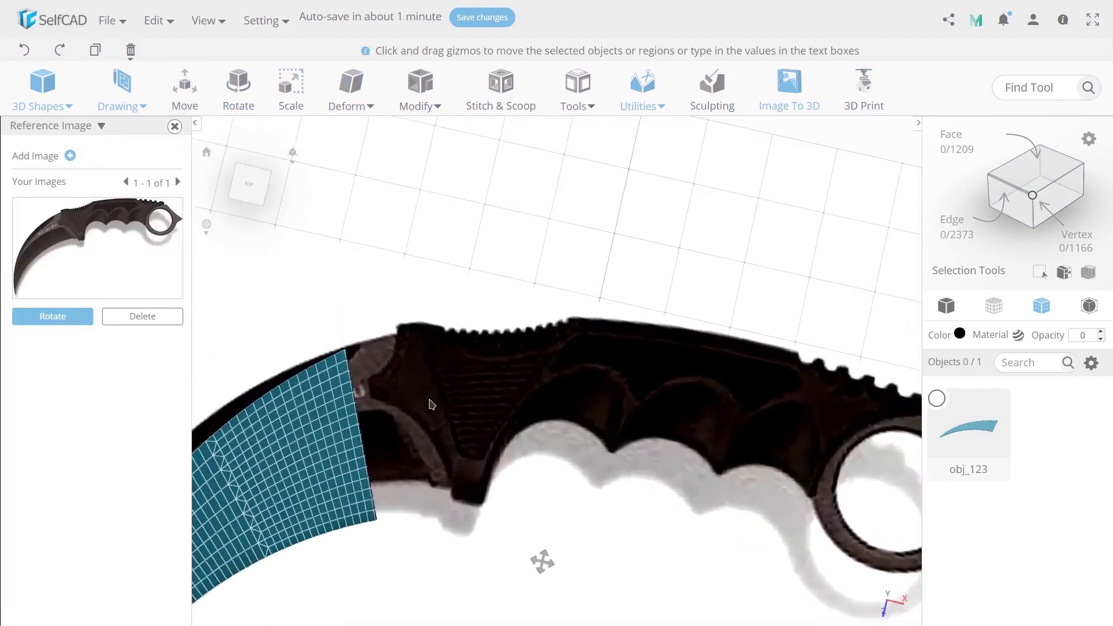
{"action": "left_click", "coordinate": [122, 93]}
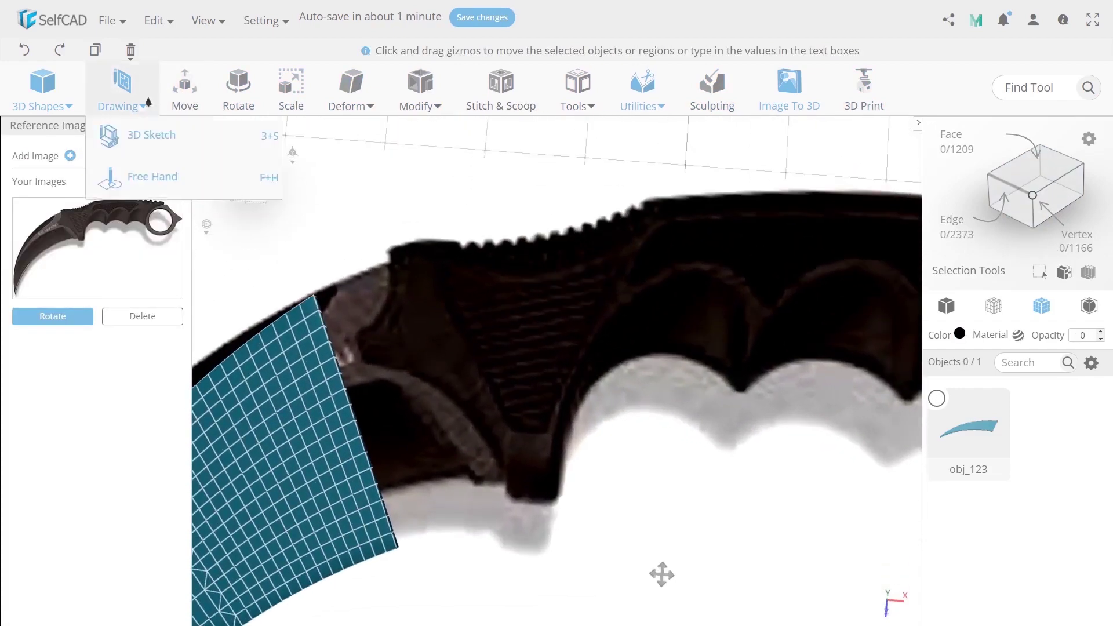
{"action": "left_click", "coordinate": [147, 174]}
{"action": "left_click", "coordinate": [122, 158]}
{"action": "scroll", "coordinate": [384, 254], "scroll_direction": "up", "scroll_amount": 5}
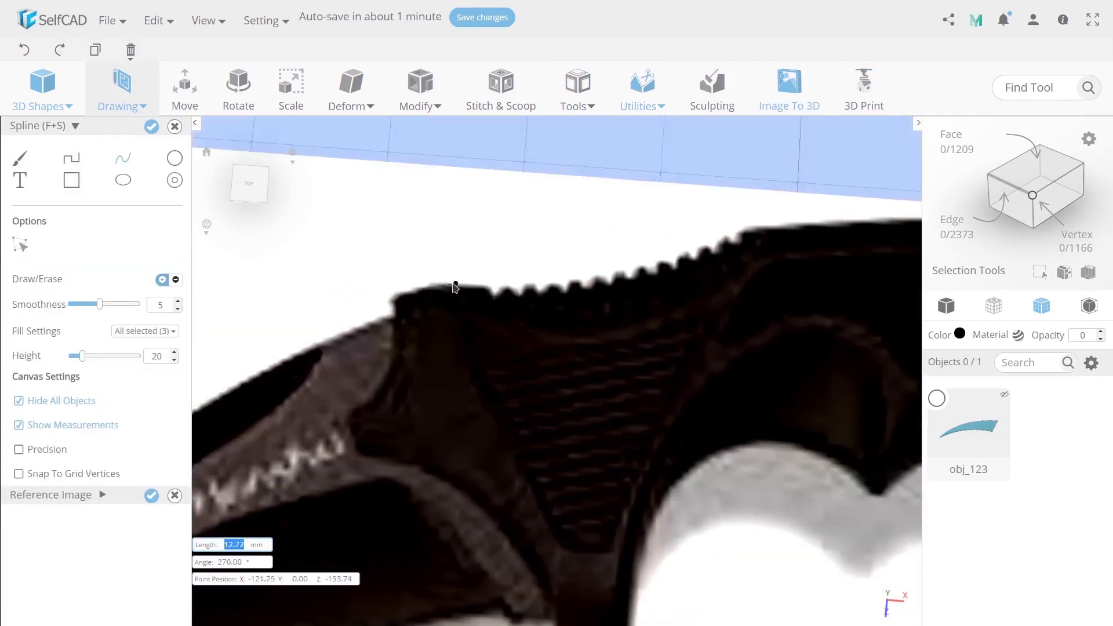
{"action": "middle_click_drag", "start_coordinate": [704, 248], "coordinate": [672, 248]}
{"action": "left_click", "coordinate": [709, 237]}
{"action": "middle_click_drag", "start_coordinate": [748, 237], "coordinate": [486, 237]}
{"action": "left_click", "coordinate": [510, 225]}
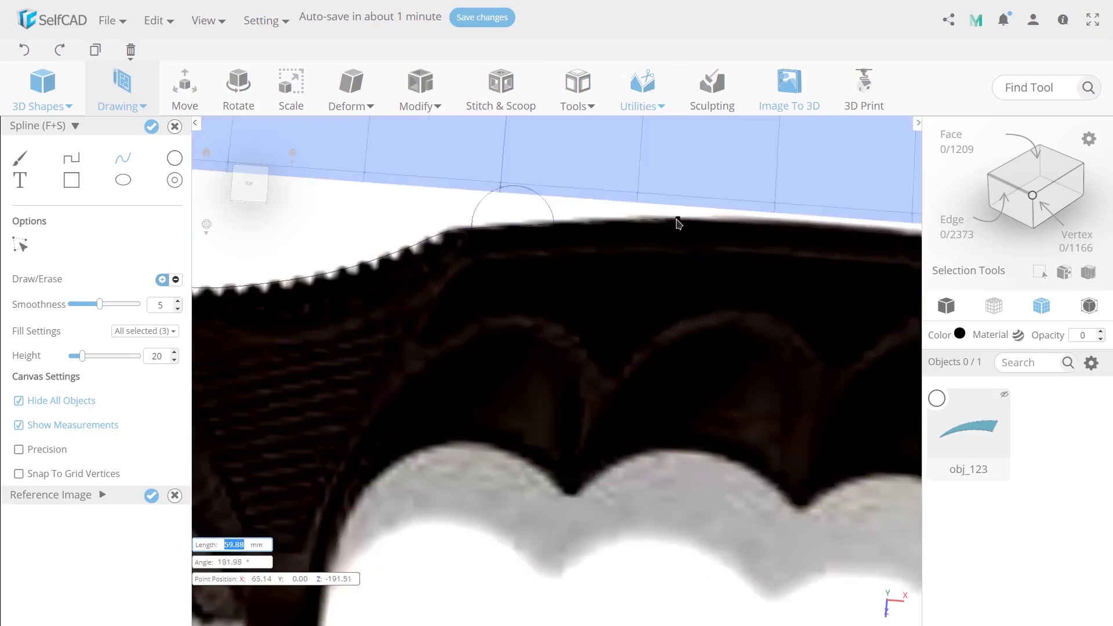
{"action": "left_click", "coordinate": [676, 223]}
{"action": "middle_click_drag", "start_coordinate": [823, 227], "coordinate": [436, 228]}
{"action": "left_click", "coordinate": [429, 225]}
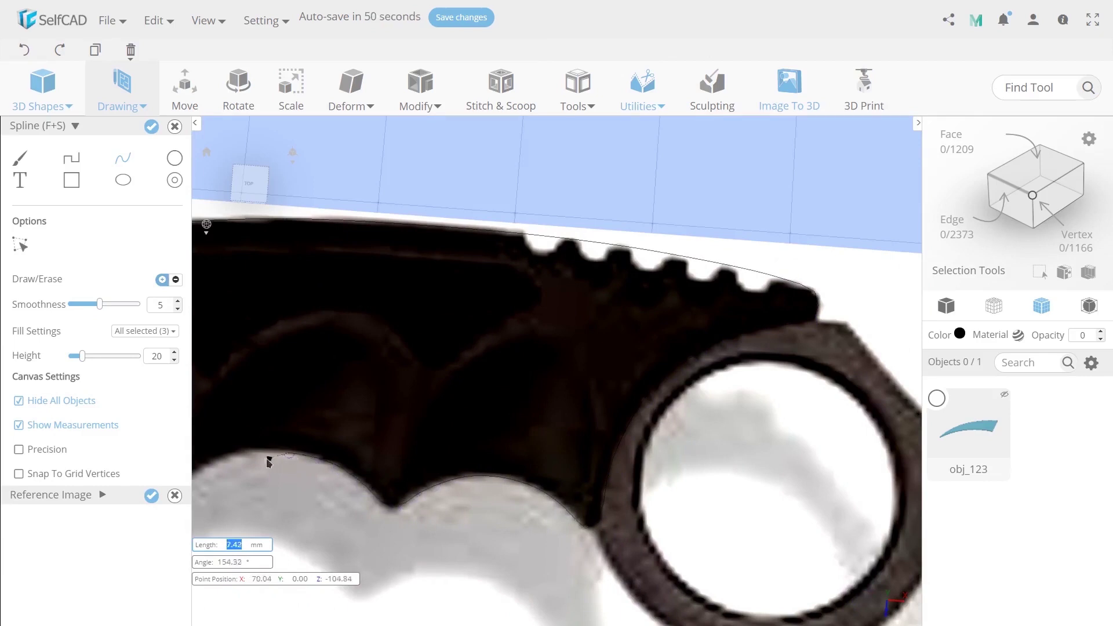
Continue the spline along the scalloped finger grooves on the handle's underside, back towards the guard
{"action": "middle_click_drag", "start_coordinate": [204, 465], "coordinate": [441, 466]}
{"action": "left_click", "coordinate": [442, 466]}
{"action": "left_click", "coordinate": [406, 497]}
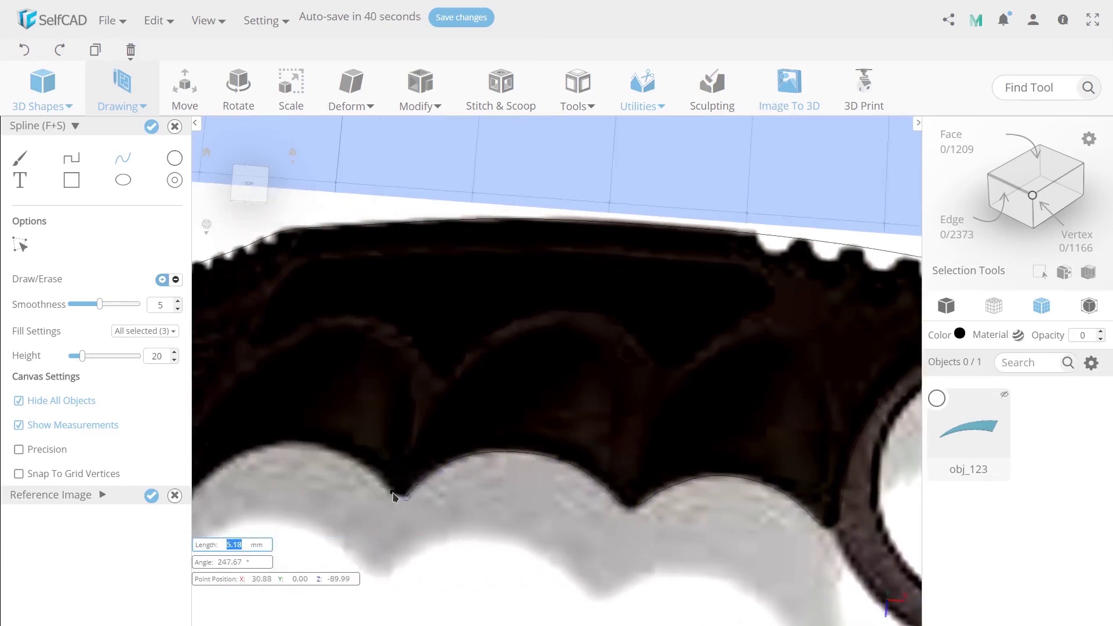
{"action": "left_click", "coordinate": [282, 445]}
{"action": "middle_click_drag", "start_coordinate": [217, 469], "coordinate": [524, 401]}
{"action": "left_click", "coordinate": [526, 401]}
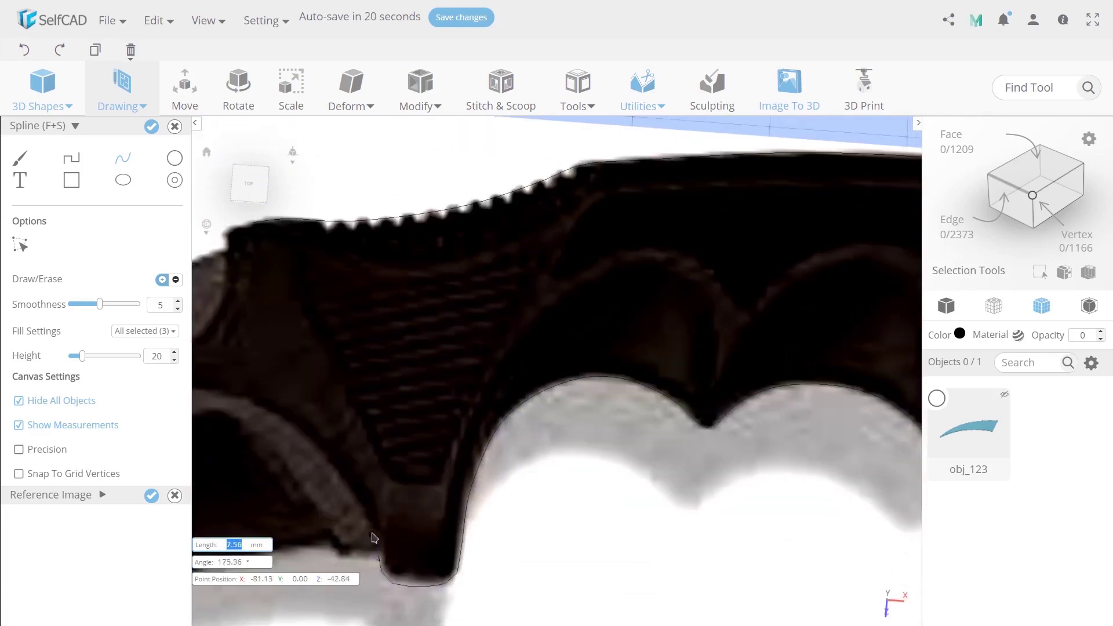
Trace the guard and the handle's blade-side edge, close the spline at its start and finalize the handle as a solid
{"action": "left_click", "coordinate": [333, 463]}
{"action": "left_click", "coordinate": [251, 404]}
{"action": "middle_click_drag", "start_coordinate": [251, 404], "coordinate": [556, 404]}
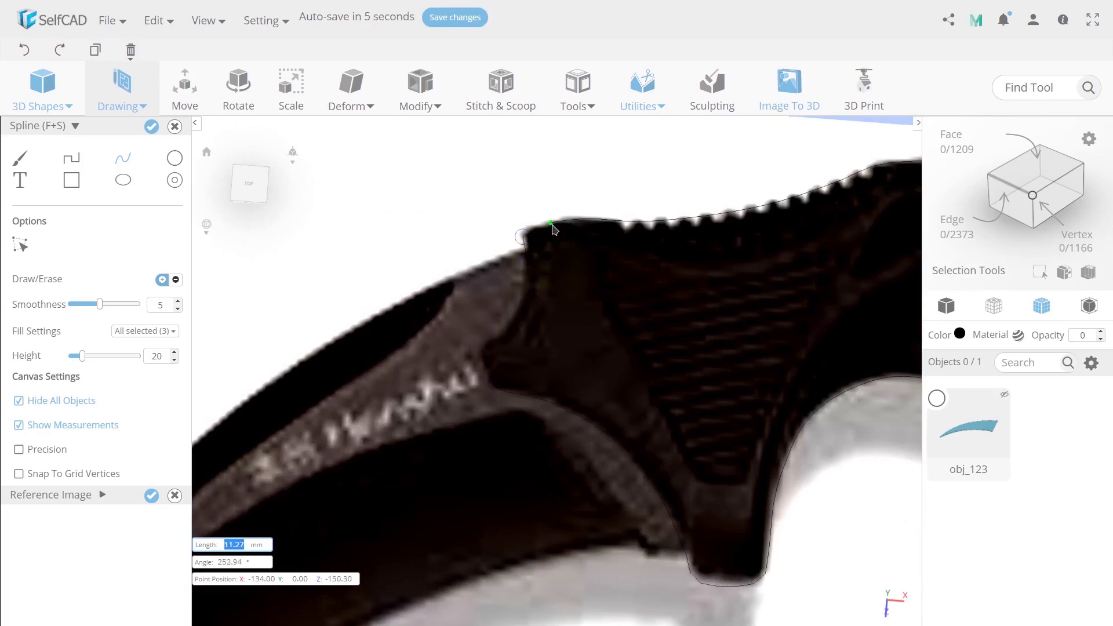
{"action": "scroll", "coordinate": [545, 319], "scroll_direction": "down", "scroll_amount": 6}
{"action": "middle_click_drag", "start_coordinate": [733, 502], "coordinate": [448, 457]}
{"action": "left_click", "coordinate": [151, 126]}
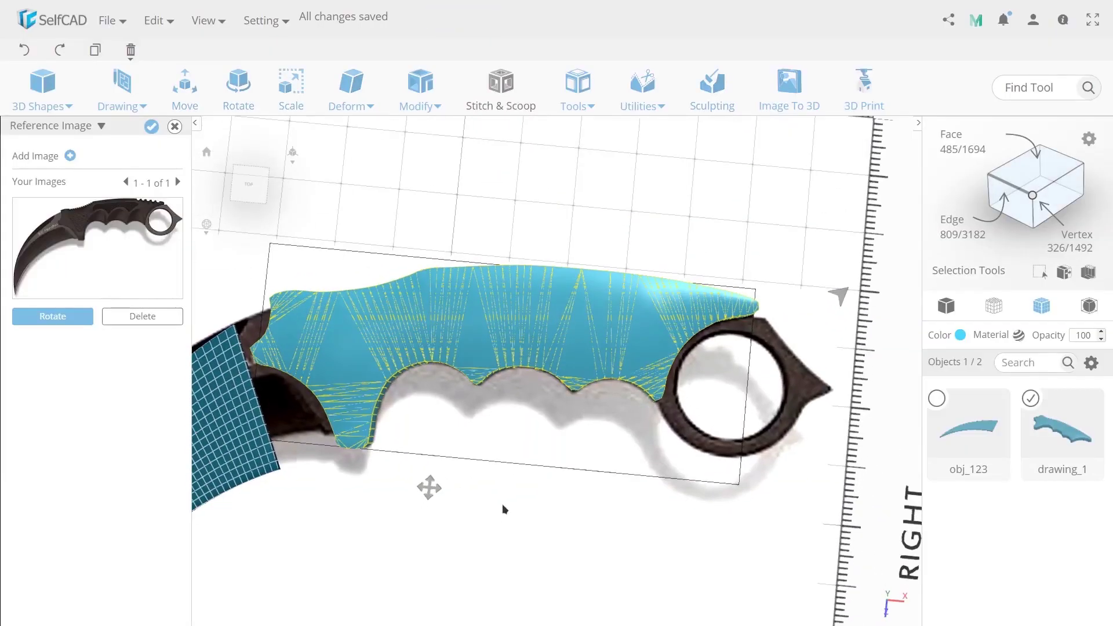
Move the handle diagonally to about X 34, Z -129, then deselect it
{"action": "left_click", "coordinate": [176, 102]}
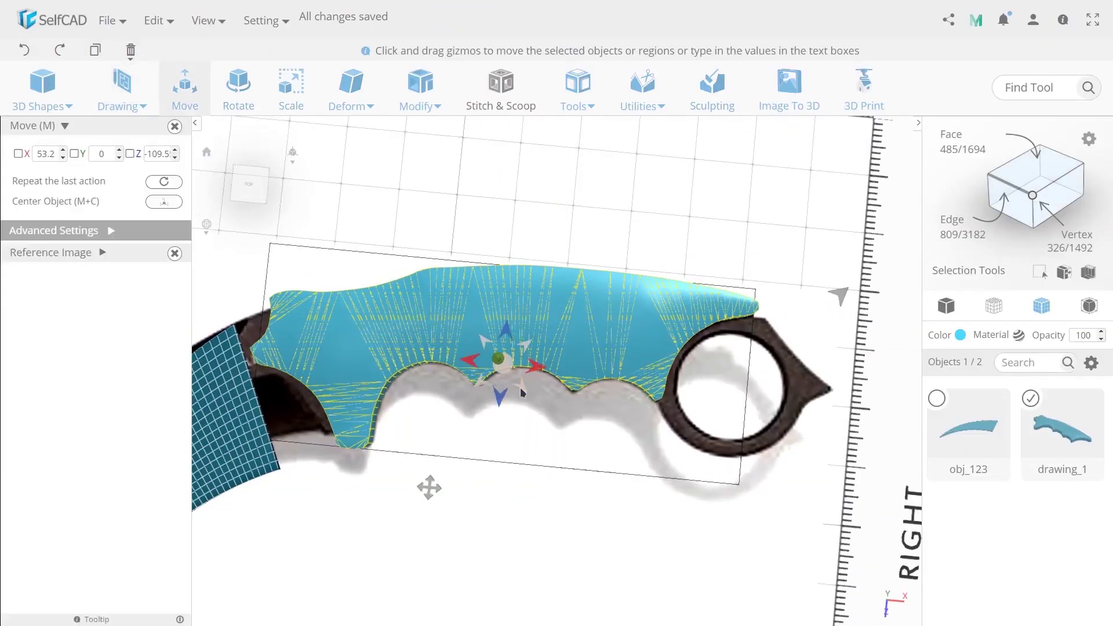
{"action": "left_click_drag", "start_coordinate": [520, 388], "coordinate": [504, 368]}
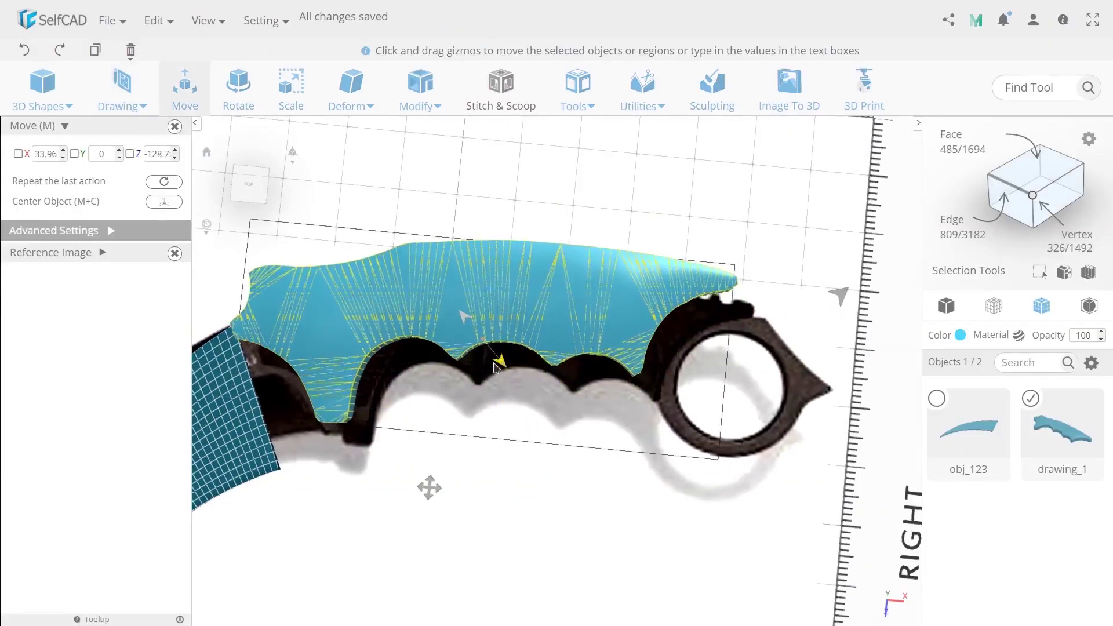
{"action": "left_click", "coordinate": [611, 472]}
Start a free-hand spline with smoothness 5 and height 20, tracing the pictured finger ring's spine-side outer edge towards its pointed tip
{"action": "scroll", "coordinate": [564, 449], "scroll_direction": "up", "scroll_amount": 10}
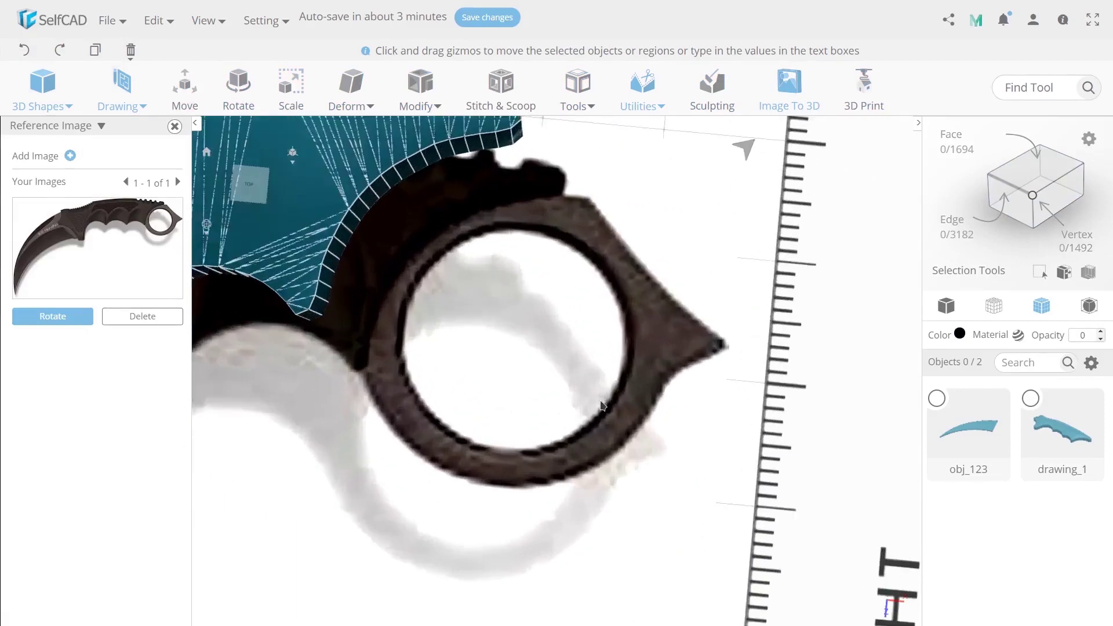
{"action": "middle_click_drag", "start_coordinate": [601, 405], "coordinate": [563, 432]}
{"action": "left_click", "coordinate": [120, 93]}
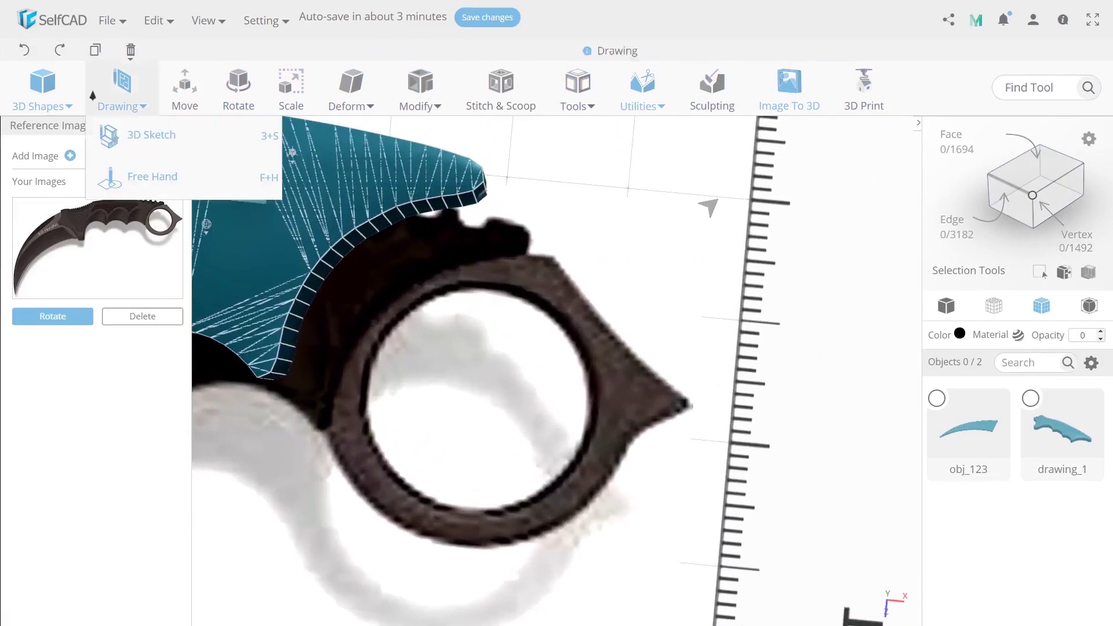
{"action": "left_click", "coordinate": [154, 174]}
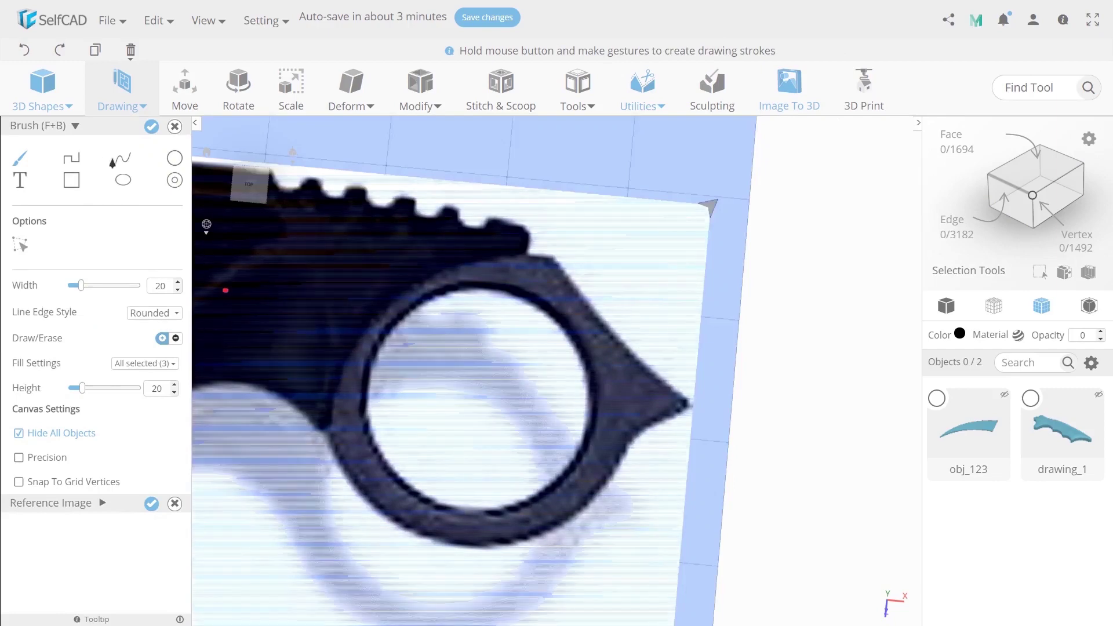
{"action": "left_click", "coordinate": [123, 157]}
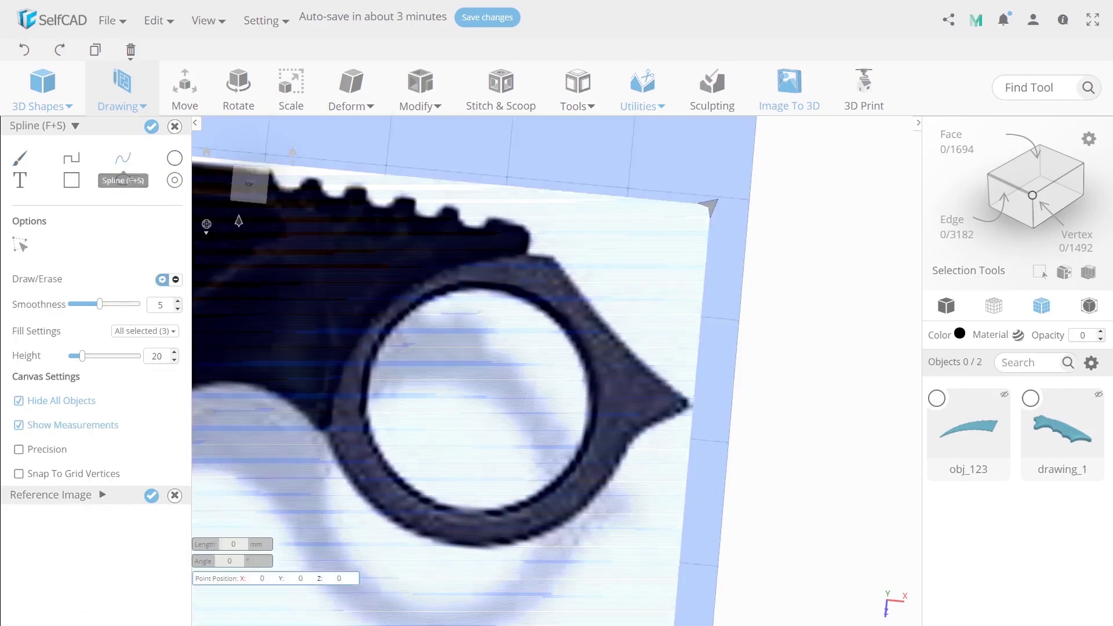
{"action": "left_click", "coordinate": [377, 321]}
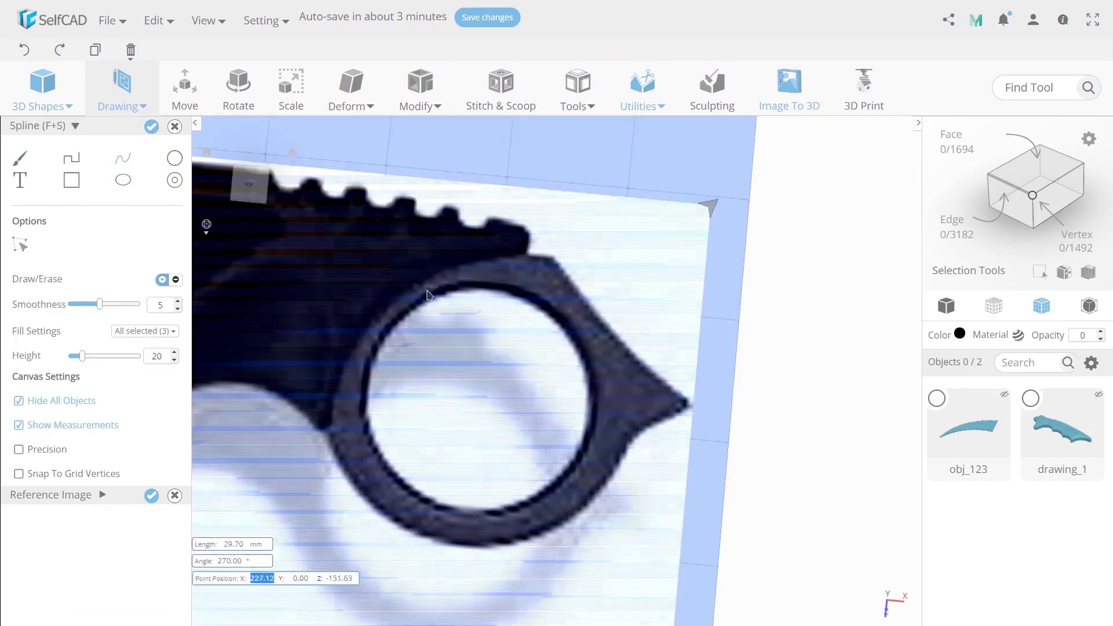
{"action": "left_click", "coordinate": [582, 294]}
{"action": "left_click", "coordinate": [654, 374]}
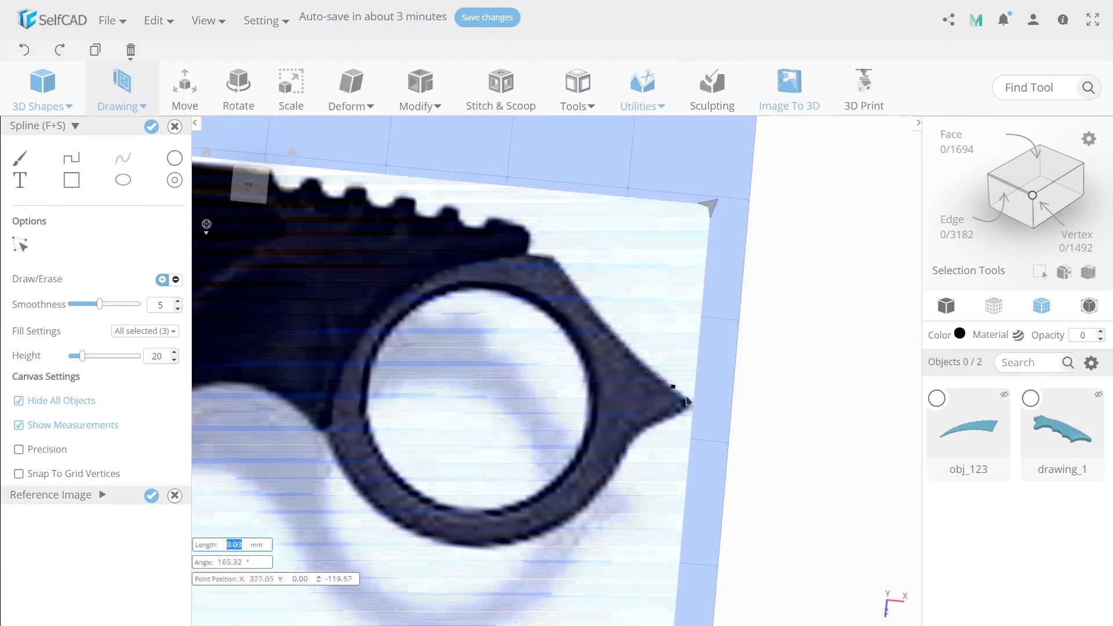
Trace the rest of the ring's outer edge from the tip, close the spline at its start and finalize the solid
{"action": "left_click", "coordinate": [631, 446]}
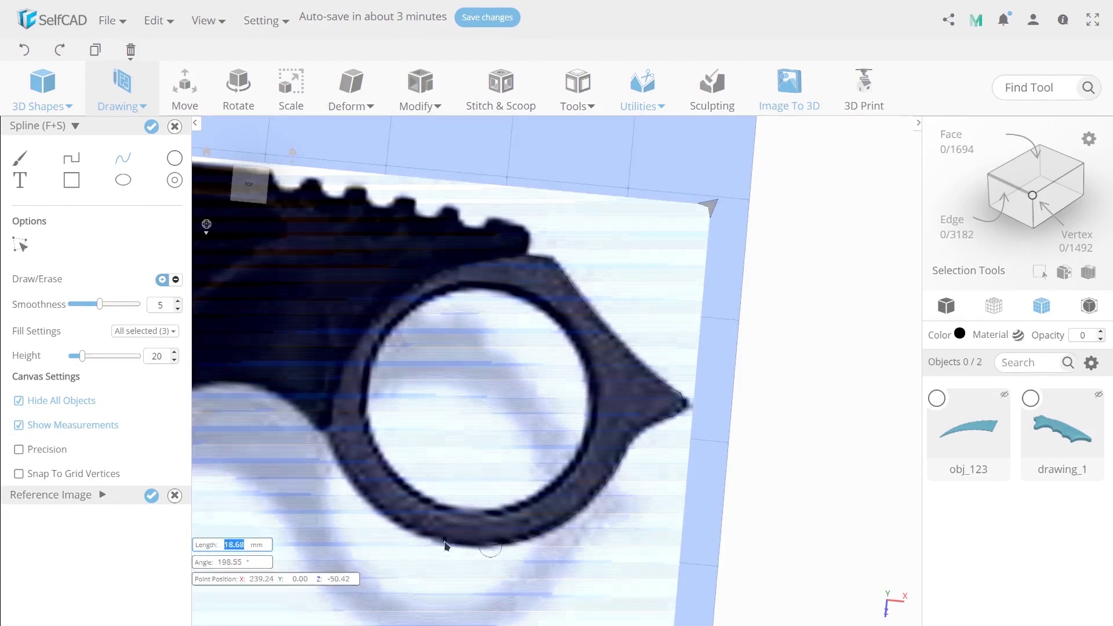
{"action": "left_click", "coordinate": [347, 350]}
{"action": "left_click", "coordinate": [374, 324]}
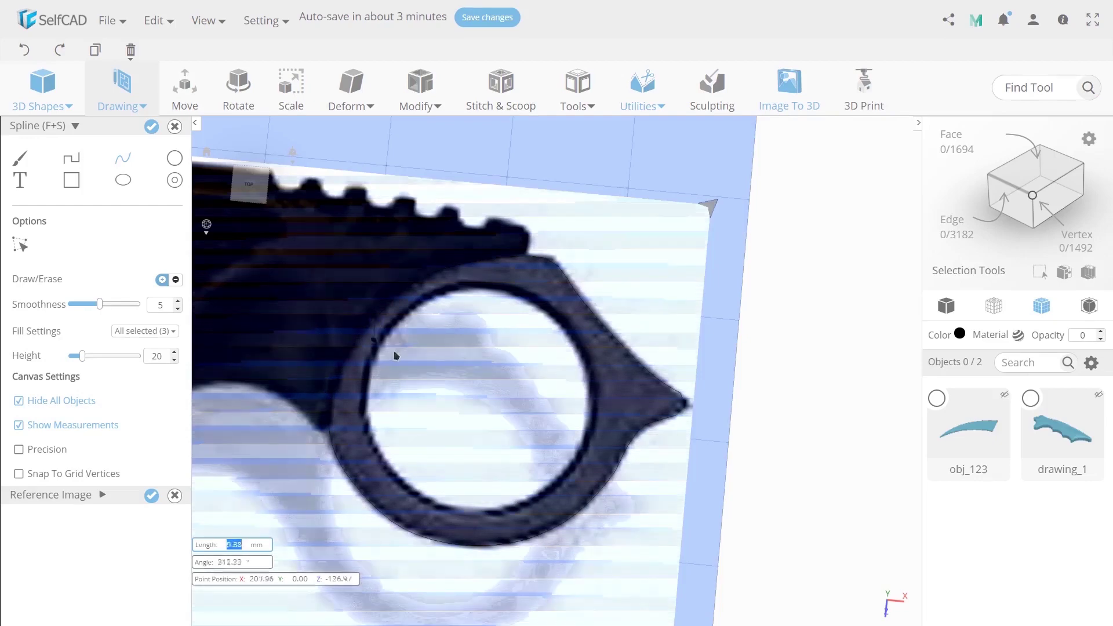
{"action": "left_click", "coordinate": [151, 127]}
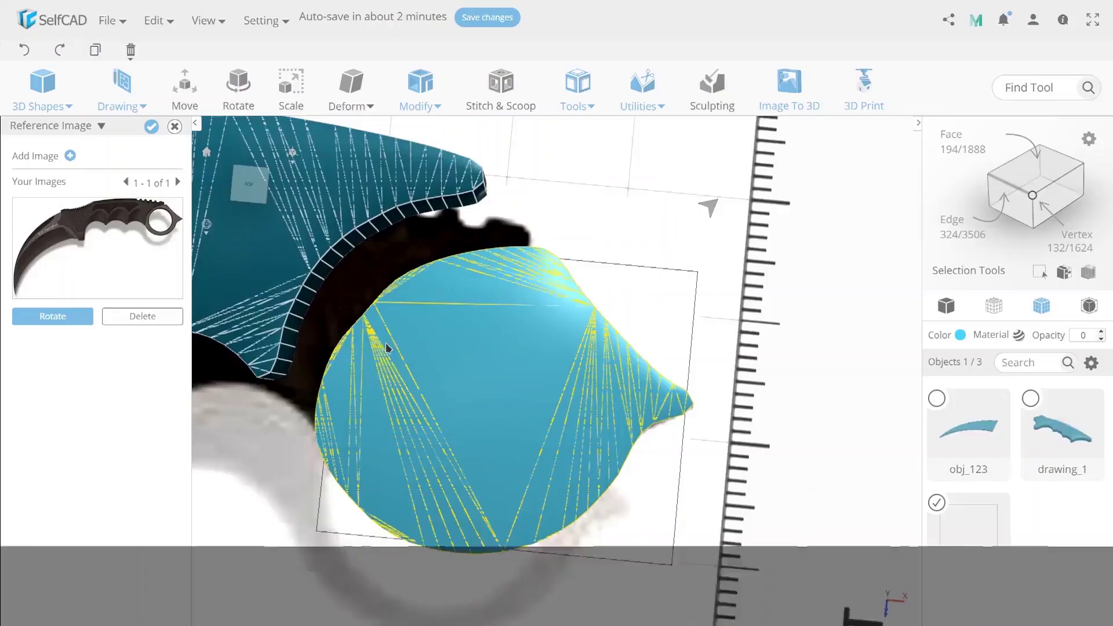
Hide the solid finger-ring outline to expose the pictured ring opening
{"action": "key", "text": "m"}
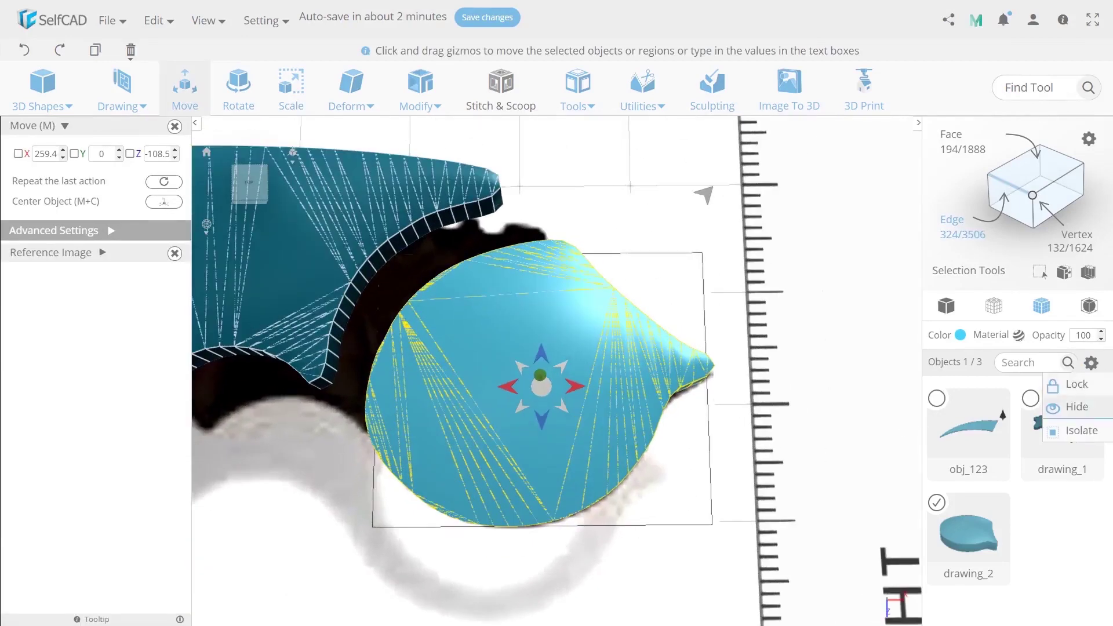
{"action": "left_click", "coordinate": [1077, 407]}
{"action": "scroll", "coordinate": [548, 417], "scroll_direction": "up", "scroll_amount": 2}
Create a cylinder with top radius 45 and height 100, reducing the bottom radius to roughly match, and finalize it
{"action": "left_click", "coordinate": [42, 87]}
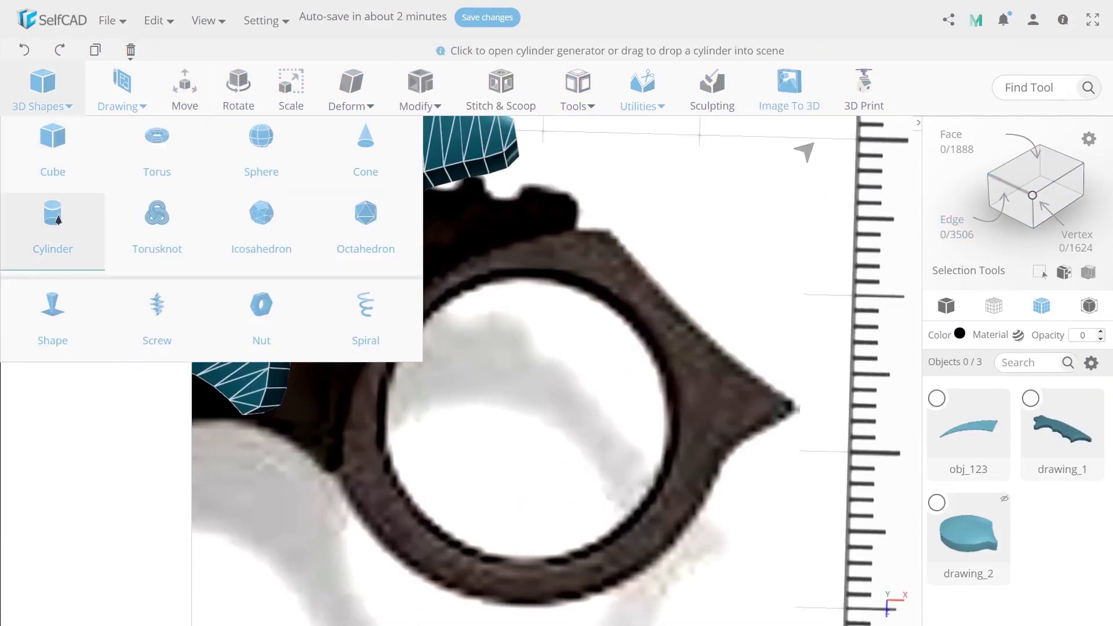
{"action": "left_click", "coordinate": [52, 215]}
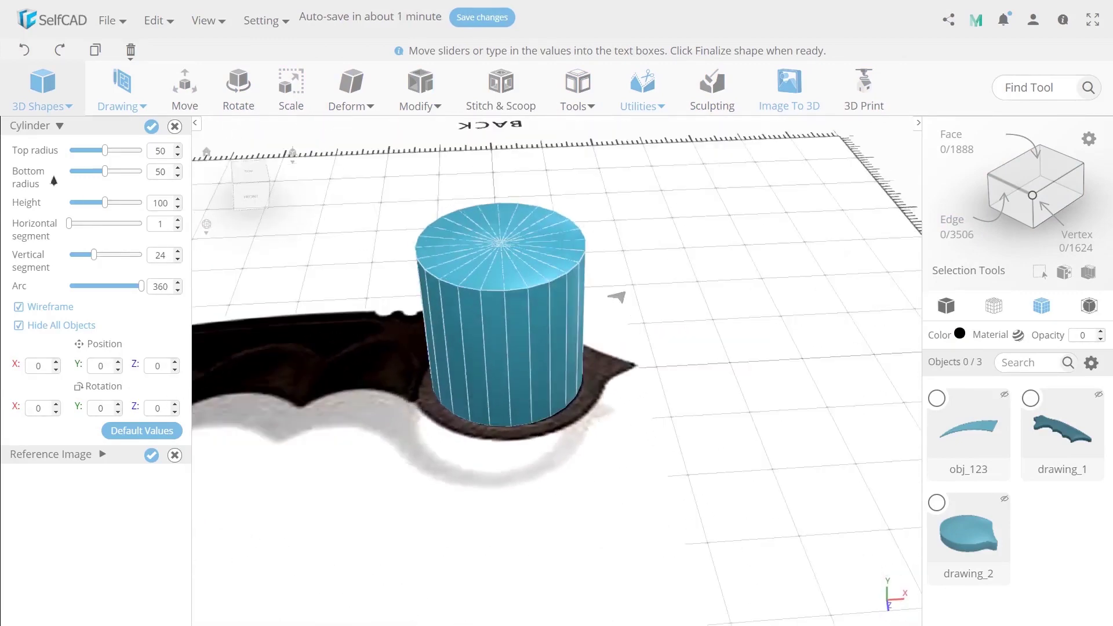
{"action": "left_click_drag", "start_coordinate": [105, 150], "coordinate": [99, 152]}
{"action": "left_click_drag", "start_coordinate": [173, 151], "coordinate": [150, 152]}
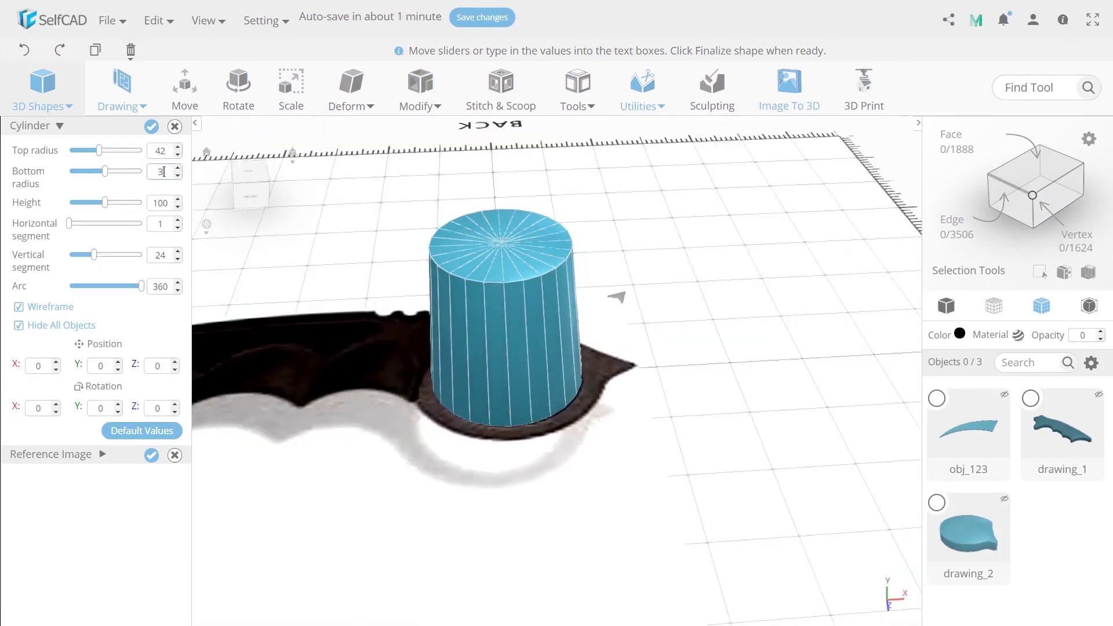
{"action": "key", "text": "BackSpace"}
{"action": "left_click", "coordinate": [162, 152]}
{"action": "type", "text": "45"}
{"action": "left_click", "coordinate": [160, 171]}
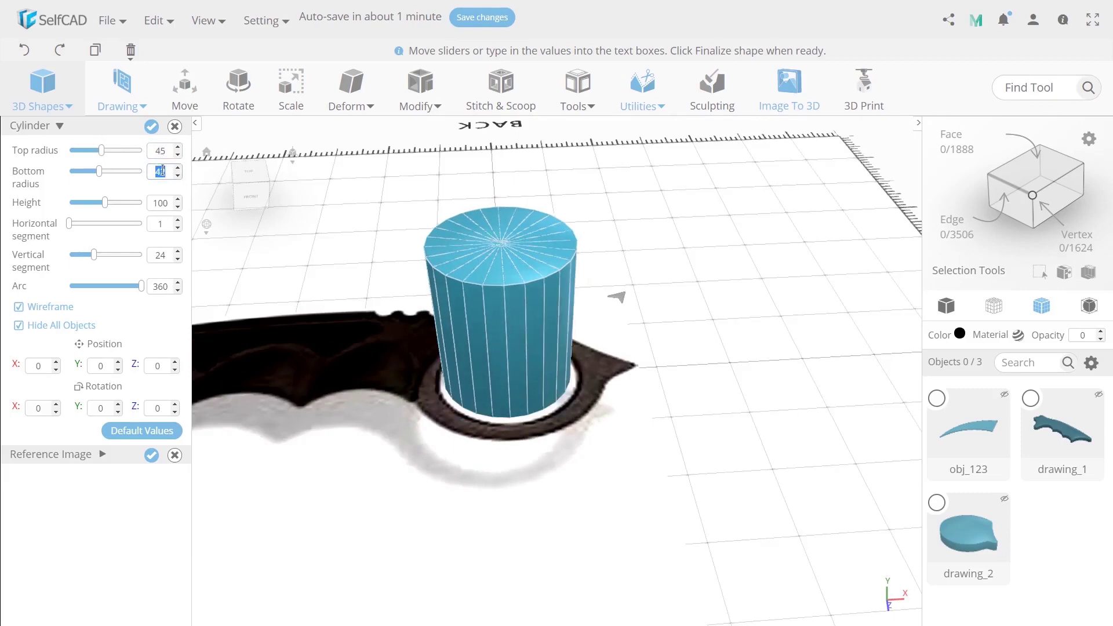
{"action": "left_click", "coordinate": [151, 126]}
Nudge and scale the cylinder slightly to fit the pictured ring's inner opening, then deselect it
{"action": "left_click", "coordinate": [187, 93]}
{"action": "right_click_drag", "start_coordinate": [571, 386], "coordinate": [561, 449]}
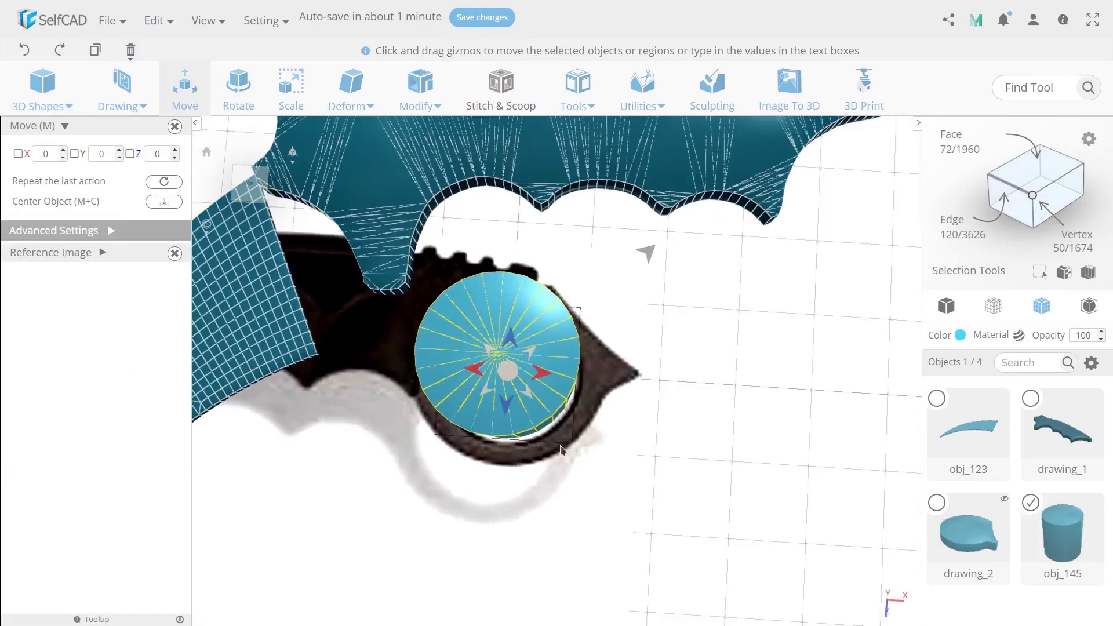
{"action": "left_click_drag", "start_coordinate": [529, 395], "coordinate": [532, 400]}
{"action": "right_click_drag", "start_coordinate": [571, 458], "coordinate": [661, 398]}
{"action": "left_click", "coordinate": [291, 92]}
{"action": "left_click_drag", "start_coordinate": [509, 419], "coordinate": [514, 418]}
{"action": "right_click_drag", "start_coordinate": [676, 400], "coordinate": [596, 394]}
{"action": "left_click", "coordinate": [594, 394]}
{"action": "left_click_drag", "start_coordinate": [628, 427], "coordinate": [527, 362]}
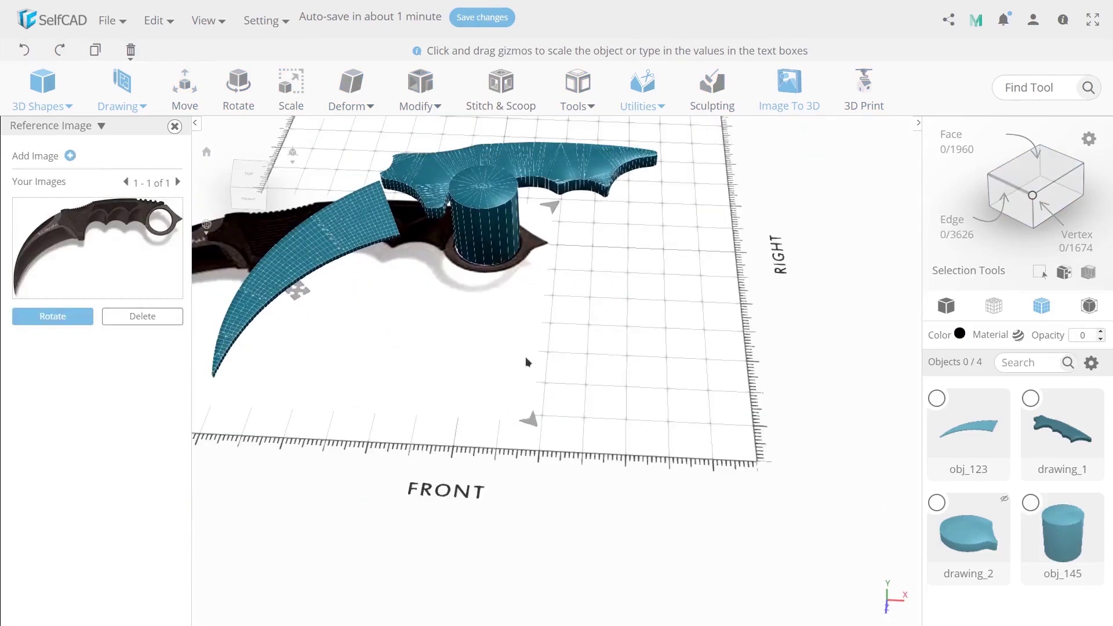
Show the hidden ring solid and move the reference image back beneath the handle and ring
{"action": "left_click", "coordinate": [1004, 500]}
{"action": "scroll", "coordinate": [406, 183], "scroll_direction": "up", "scroll_amount": 2}
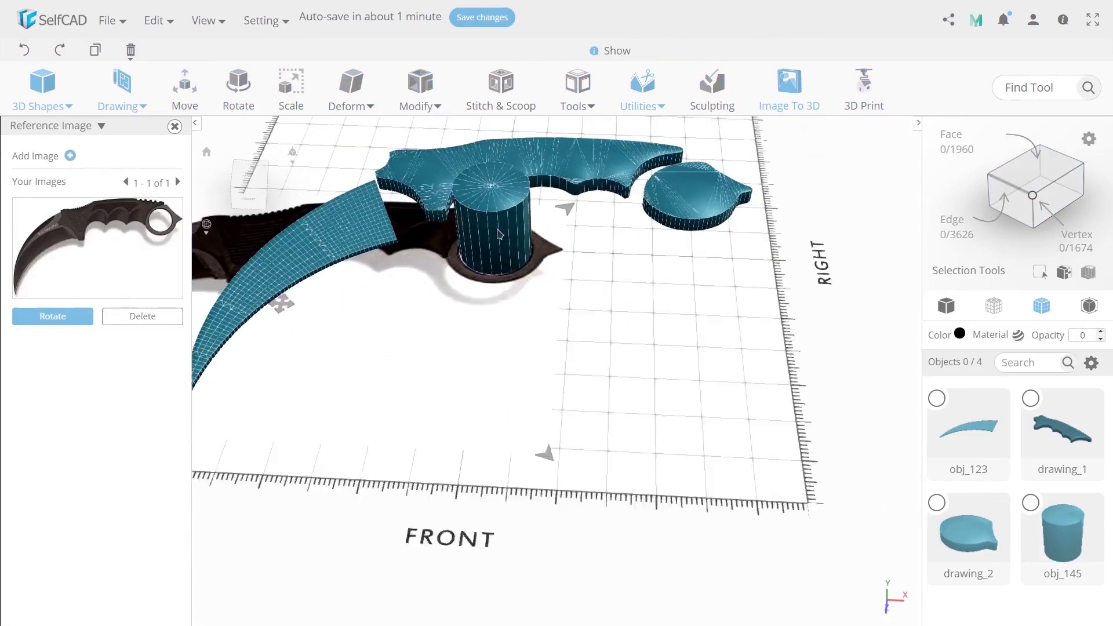
{"action": "scroll", "coordinate": [821, 579], "scroll_direction": "down", "scroll_amount": 3}
{"action": "left_click_drag", "start_coordinate": [405, 367], "coordinate": [565, 327]}
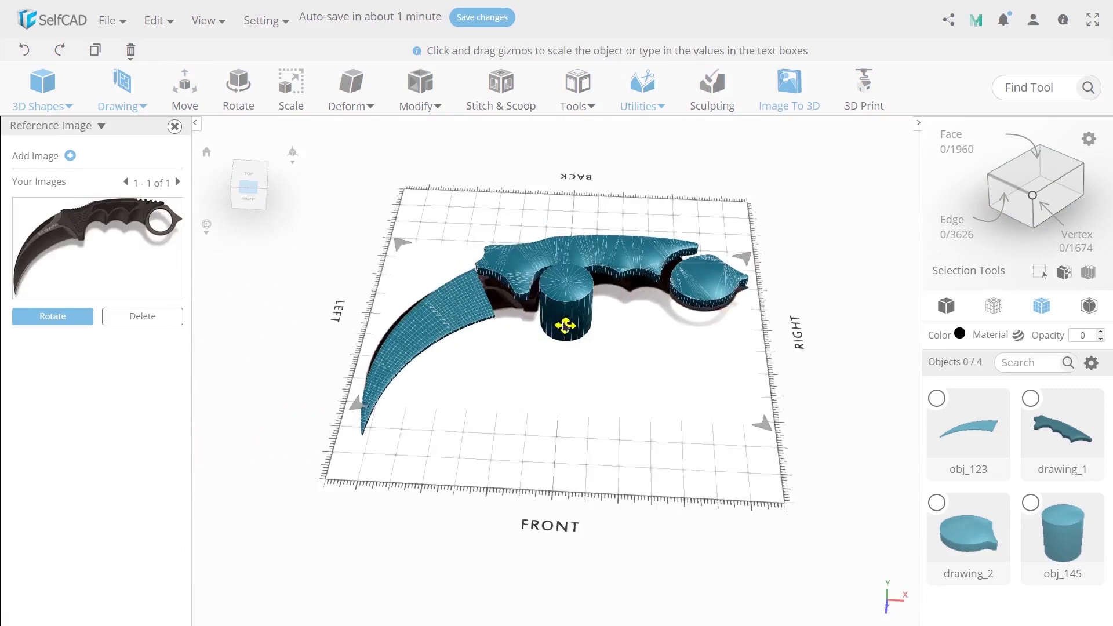
{"action": "left_click_drag", "start_coordinate": [623, 387], "coordinate": [650, 472]}
{"action": "scroll", "coordinate": [651, 429], "scroll_direction": "up", "scroll_amount": 3}
{"action": "right_click_drag", "start_coordinate": [651, 429], "coordinate": [626, 520]}
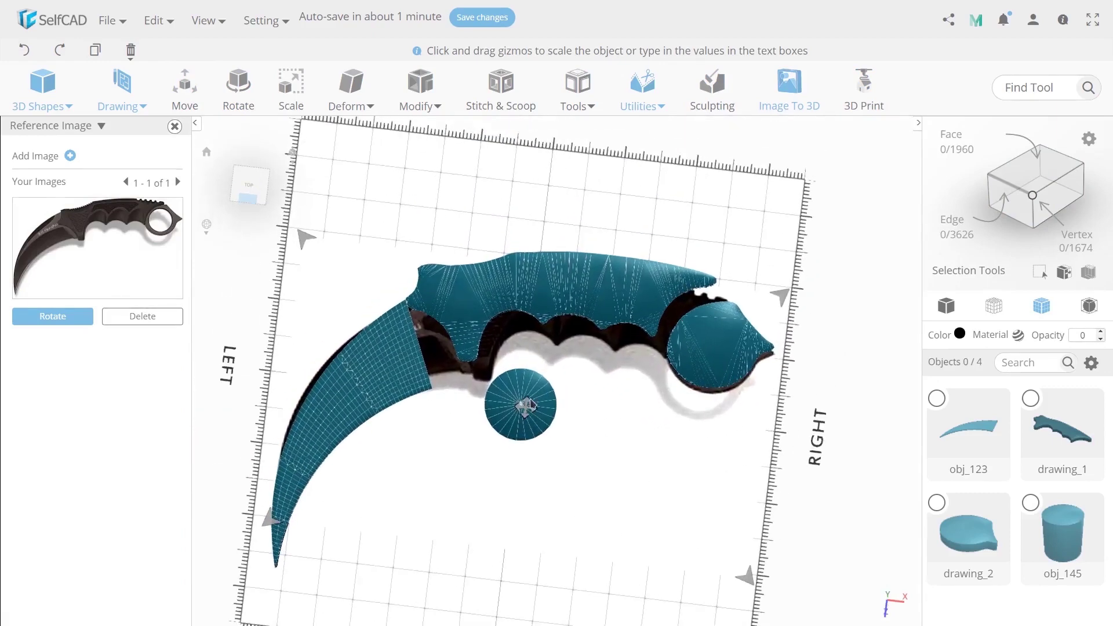
{"action": "left_click_drag", "start_coordinate": [524, 408], "coordinate": [514, 388]}
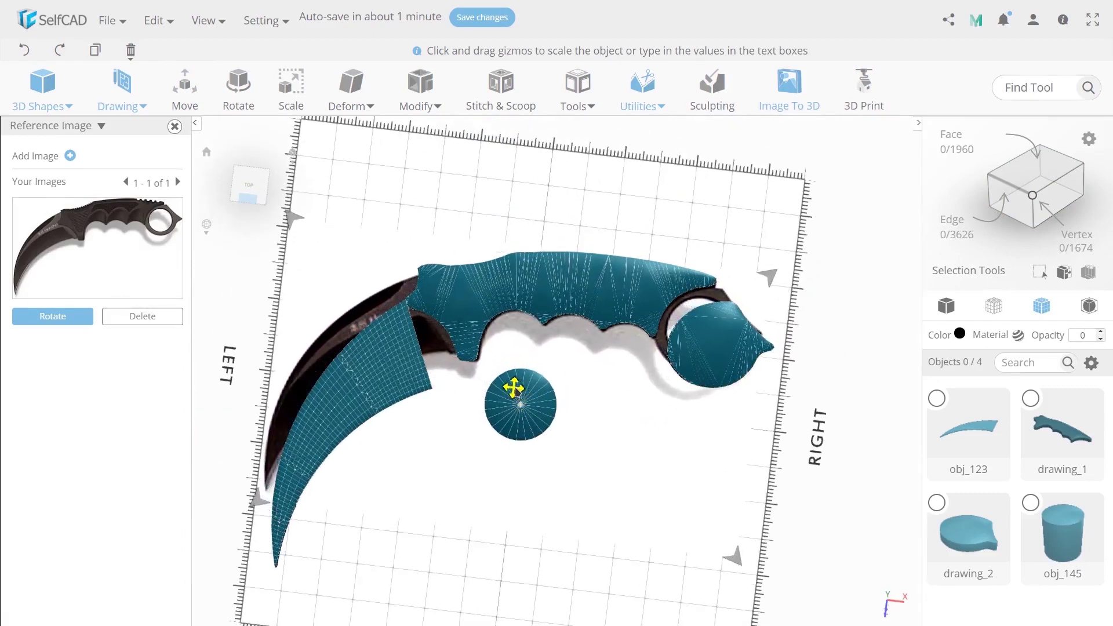
Move the ring solid diagonally away from the handle towards the cylinder
{"action": "right_click_drag", "start_coordinate": [684, 476], "coordinate": [615, 456]}
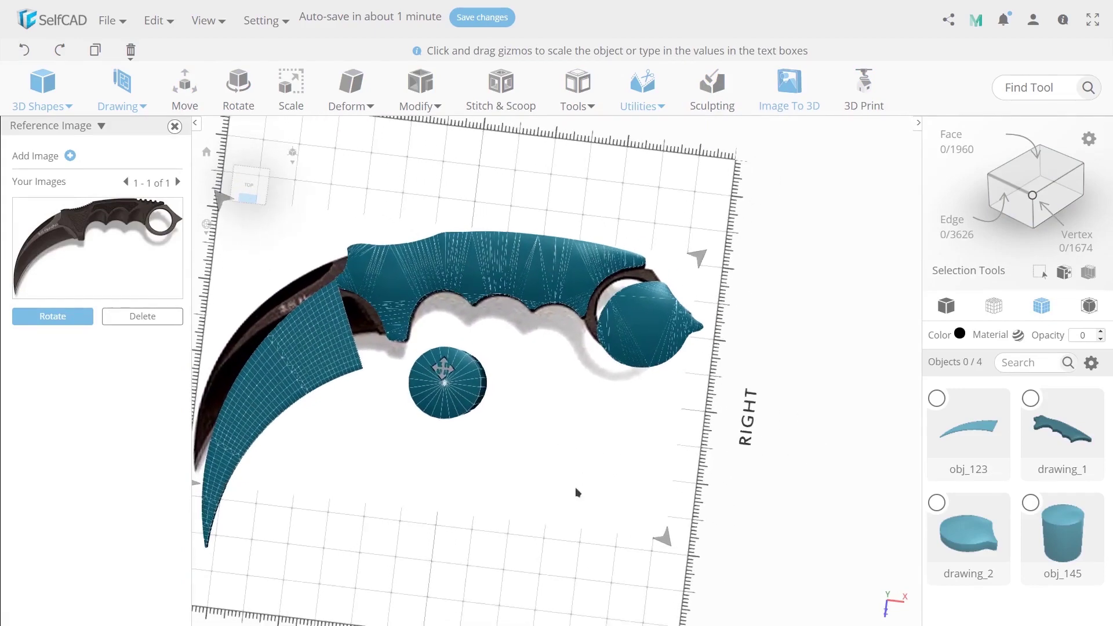
{"action": "left_click", "coordinate": [654, 314]}
{"action": "key", "text": "m"}
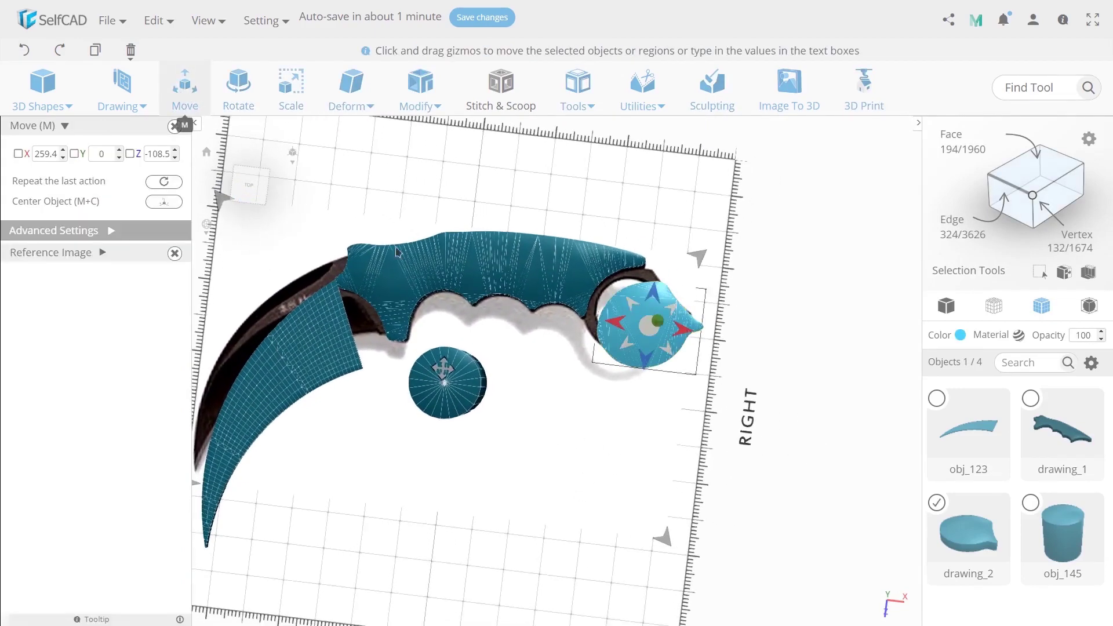
{"action": "left_click_drag", "start_coordinate": [625, 344], "coordinate": [572, 399]}
Move the cylinder onto the ring solid, centring it within the round part at about X 143, Z 5
{"action": "left_click", "coordinate": [447, 383]}
{"action": "left_click", "coordinate": [187, 93]}
{"action": "left_click_drag", "start_coordinate": [615, 499], "coordinate": [487, 429]}
{"action": "scroll", "coordinate": [534, 373], "scroll_direction": "up", "scroll_amount": 8}
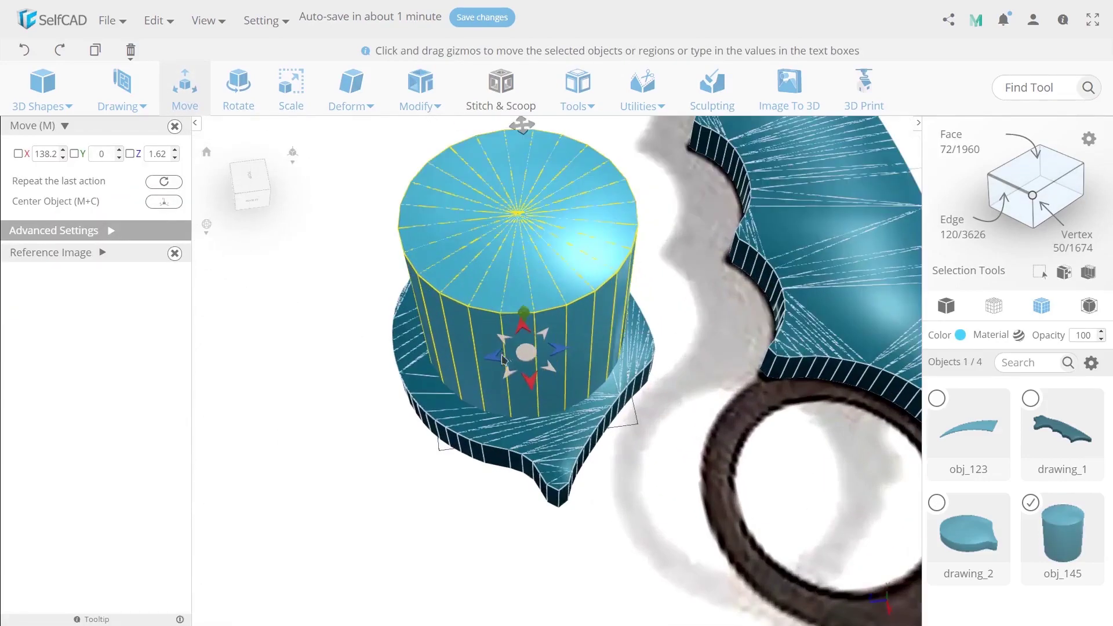
{"action": "left_click_drag", "start_coordinate": [497, 354], "coordinate": [489, 355]}
{"action": "left_click_drag", "start_coordinate": [406, 464], "coordinate": [493, 464]}
{"action": "left_click_drag", "start_coordinate": [627, 362], "coordinate": [633, 365]}
{"action": "left_click_drag", "start_coordinate": [666, 406], "coordinate": [582, 399]}
{"action": "left_click_drag", "start_coordinate": [510, 355], "coordinate": [509, 356]}
{"action": "left_click_drag", "start_coordinate": [474, 424], "coordinate": [486, 424]}
{"action": "right_click_drag", "start_coordinate": [486, 423], "coordinate": [556, 418]}
{"action": "scroll", "coordinate": [548, 400], "scroll_direction": "down", "scroll_amount": 6}
{"action": "scroll", "coordinate": [532, 370], "scroll_direction": "up", "scroll_amount": 6}
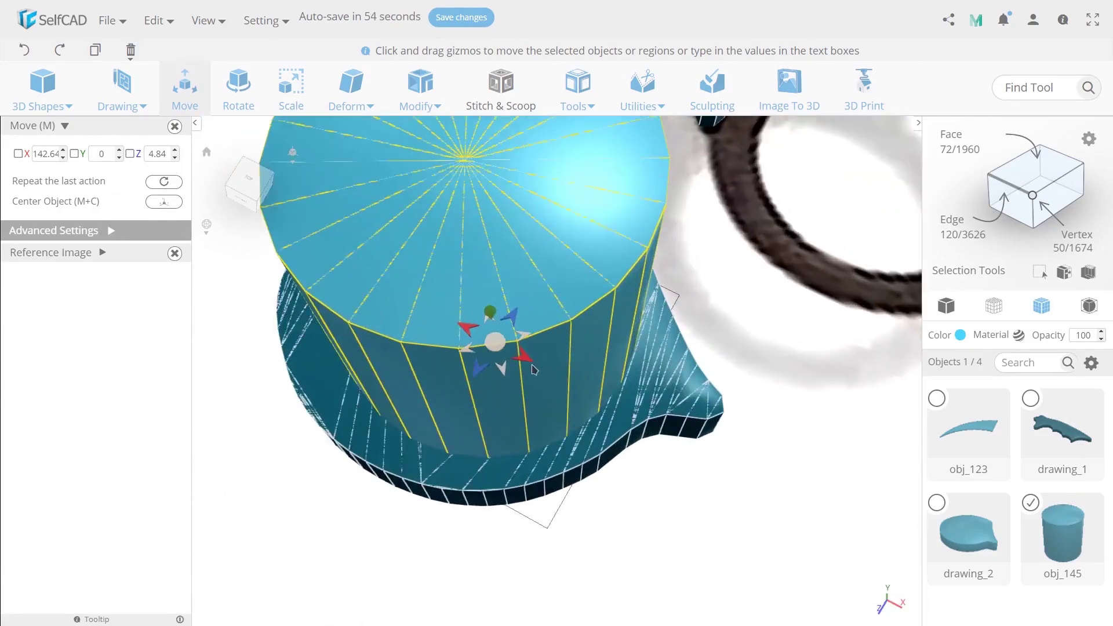
Subtract the cylinder from the ring solid with a Difference operation to cut the finger hole
{"action": "scroll", "coordinate": [532, 371], "scroll_direction": "down", "scroll_amount": 5}
{"action": "right_click_drag", "start_coordinate": [532, 370], "coordinate": [580, 348]}
{"action": "left_click", "coordinate": [492, 395], "text": "shift"}
{"action": "left_click", "coordinate": [490, 110]}
{"action": "left_click", "coordinate": [71, 164]}
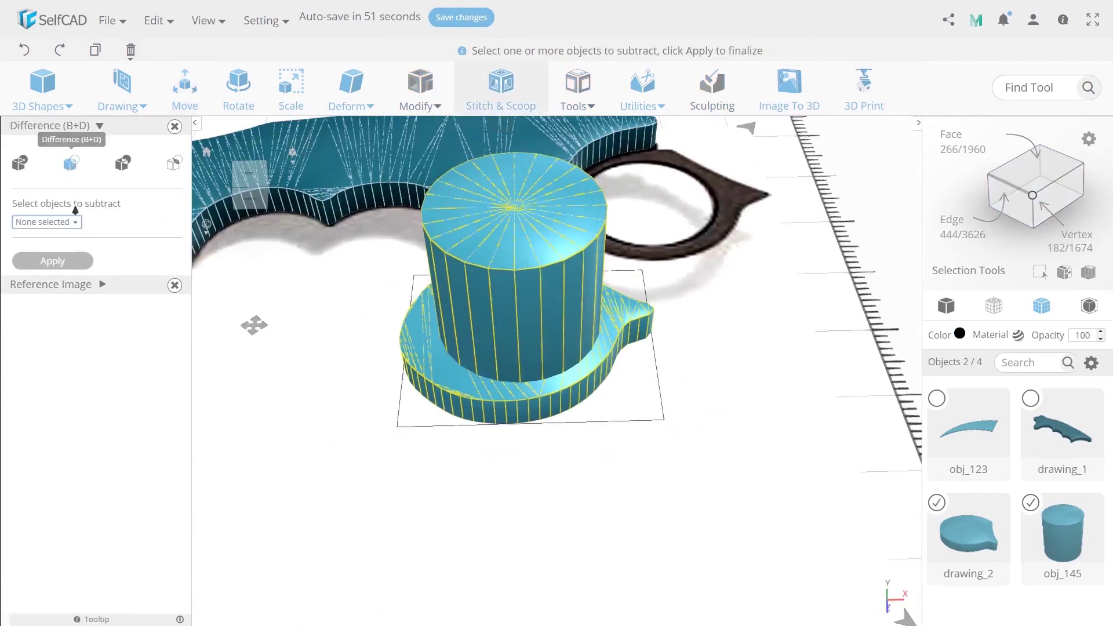
{"action": "left_click", "coordinate": [33, 240]}
{"action": "left_click", "coordinate": [85, 261]}
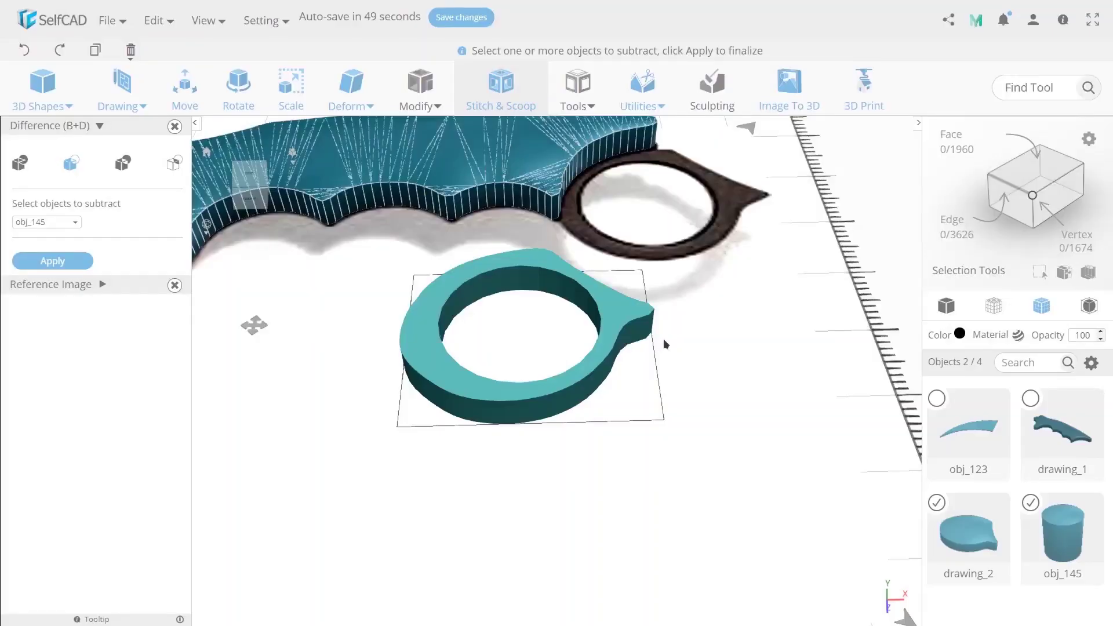
{"action": "right_click_drag", "start_coordinate": [608, 371], "coordinate": [598, 407]}
{"action": "left_click", "coordinate": [52, 261]}
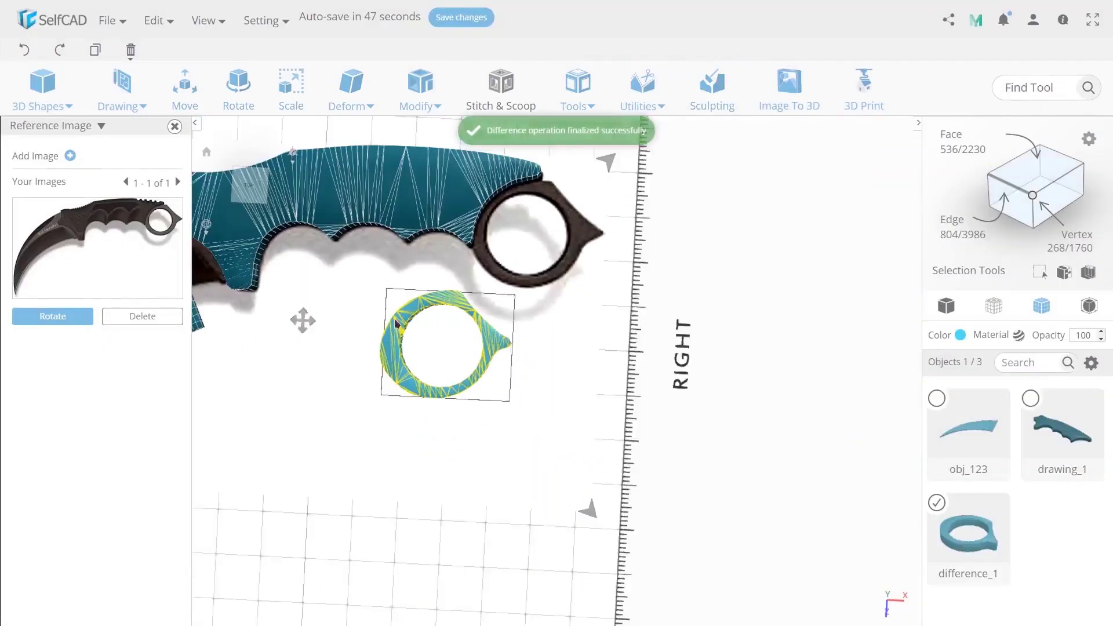
Move the holed ring back beside the handle's end, to about X 260, Z -129
{"action": "left_click", "coordinate": [184, 93]}
{"action": "left_click_drag", "start_coordinate": [542, 351], "coordinate": [597, 249]}
{"action": "scroll", "coordinate": [603, 255], "scroll_direction": "up", "scroll_amount": 5}
{"action": "right_click_drag", "start_coordinate": [580, 372], "coordinate": [571, 302]}
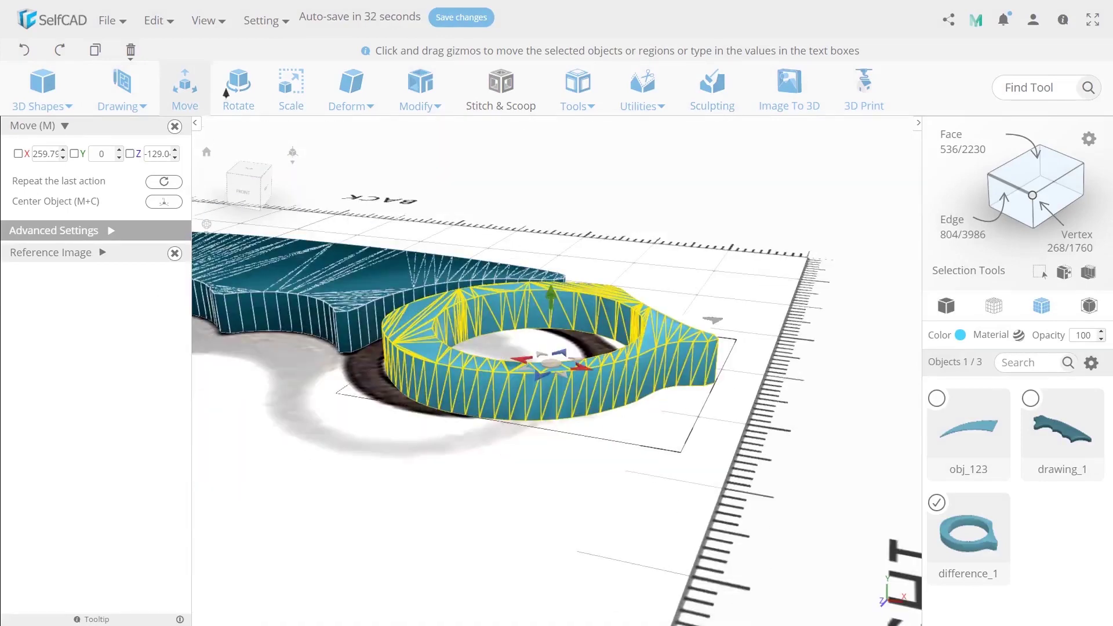
Scale the ring's thickness along Y to 10
{"action": "left_click", "coordinate": [292, 90]}
{"action": "double_click", "coordinate": [99, 154]}
{"action": "type", "text": "10"}
{"action": "mouse_move", "coordinate": [510, 362]}
{"action": "right_mouse_down"}
{"action": "mouse_move", "coordinate": [509, 343]}
{"action": "mouse_move", "coordinate": [512, 362]}
{"action": "right_mouse_up"}
Move the ring up against the handle's curved end, to about X 231, Z -135
{"action": "left_click", "coordinate": [185, 90]}
{"action": "right_click_drag", "start_coordinate": [321, 251], "coordinate": [325, 388]}
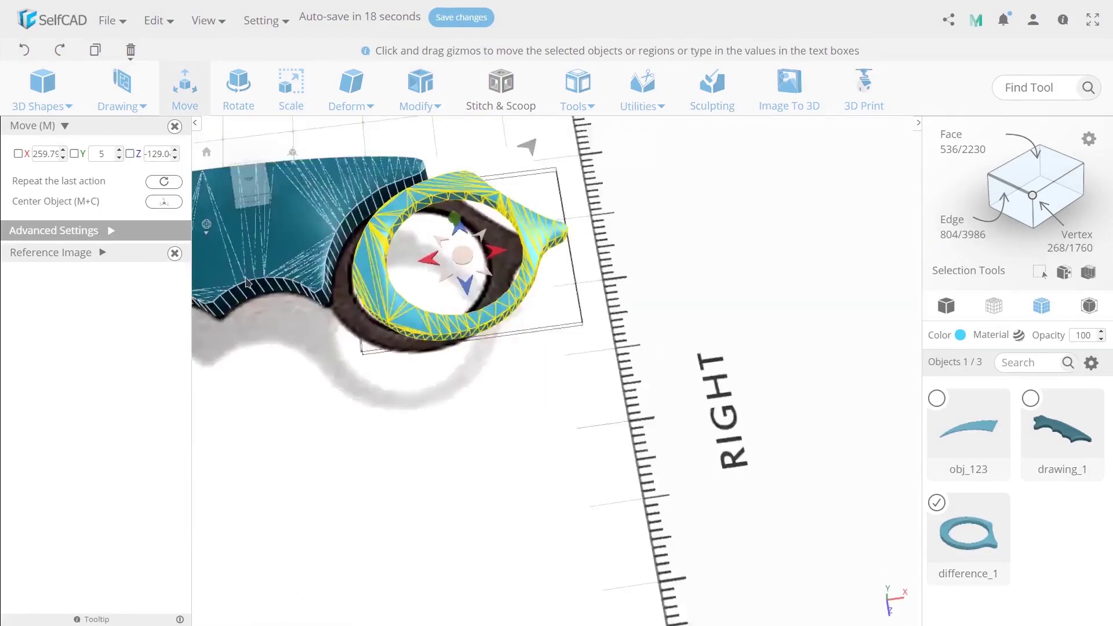
{"action": "middle_click_drag", "start_coordinate": [325, 389], "coordinate": [457, 510]}
{"action": "left_click_drag", "start_coordinate": [572, 390], "coordinate": [527, 385]}
{"action": "right_click_drag", "start_coordinate": [643, 405], "coordinate": [592, 357]}
{"action": "left_click_drag", "start_coordinate": [644, 338], "coordinate": [618, 323]}
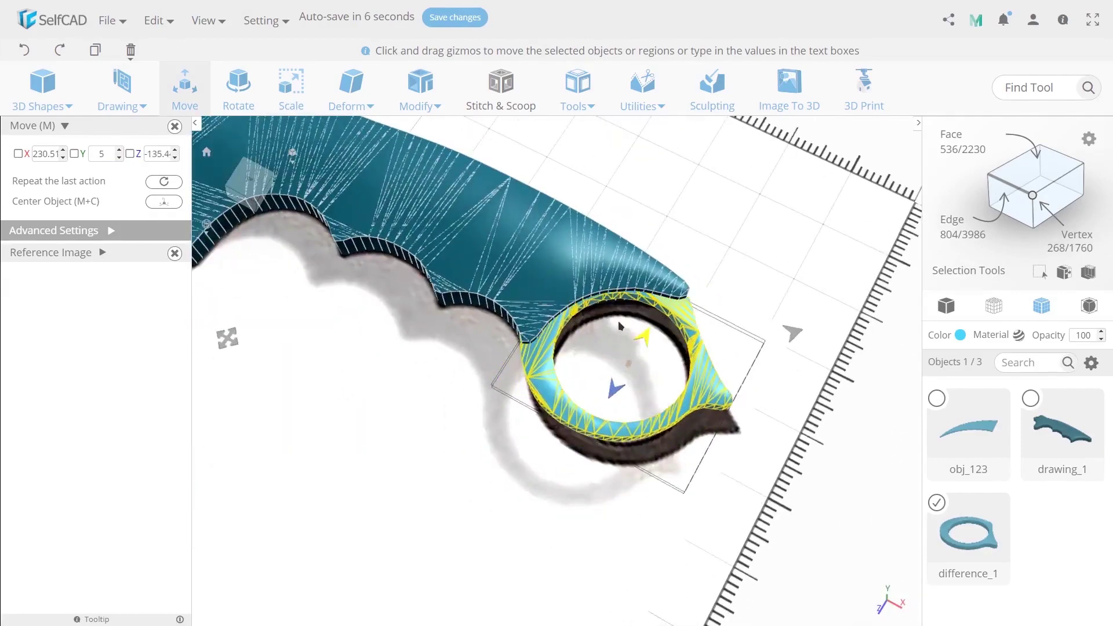
Check the ring's rotation and fine-tune its position so it nests in the handle's concave end
{"action": "right_click_drag", "start_coordinate": [618, 323], "coordinate": [664, 350]}
{"action": "left_click", "coordinate": [239, 90]}
{"action": "left_click_drag", "start_coordinate": [664, 348], "coordinate": [429, 342]}
{"action": "left_click", "coordinate": [186, 88]}
{"action": "middle_click_drag", "start_coordinate": [681, 432], "coordinate": [539, 371]}
{"action": "left_click_drag", "start_coordinate": [545, 372], "coordinate": [623, 400]}
{"action": "left_click", "coordinate": [238, 90]}
{"action": "left_click", "coordinate": [185, 90]}
{"action": "left_click_drag", "start_coordinate": [568, 434], "coordinate": [555, 427]}
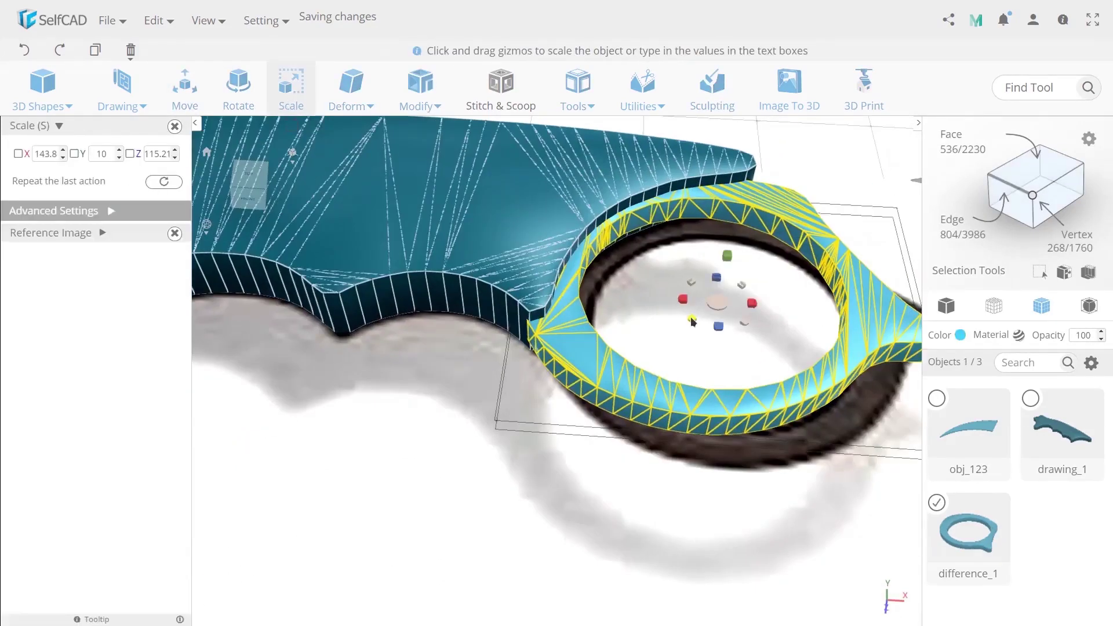
Scale the ring down slightly to about 141.6 in X and 113.4 in Z, then deselect it
{"action": "left_click_drag", "start_coordinate": [693, 321], "coordinate": [695, 318]}
{"action": "scroll", "coordinate": [757, 466], "scroll_direction": "down", "scroll_amount": 3}
{"action": "right_click_drag", "start_coordinate": [757, 467], "coordinate": [616, 479]}
{"action": "scroll", "coordinate": [552, 493], "scroll_direction": "down", "scroll_amount": 3}
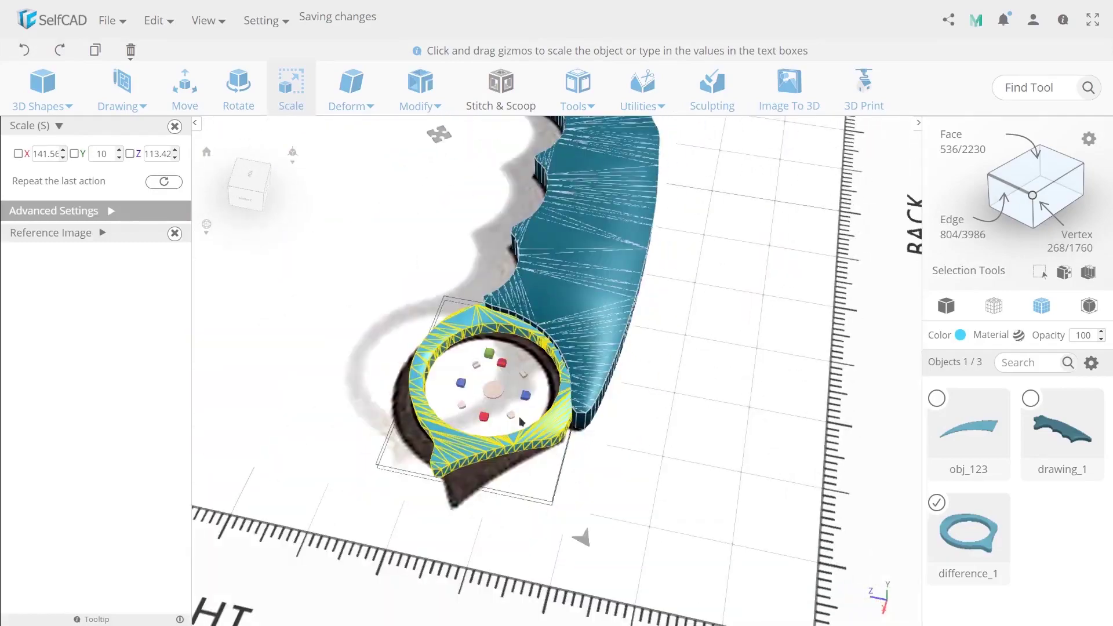
{"action": "scroll", "coordinate": [417, 388], "scroll_direction": "down", "scroll_amount": 3}
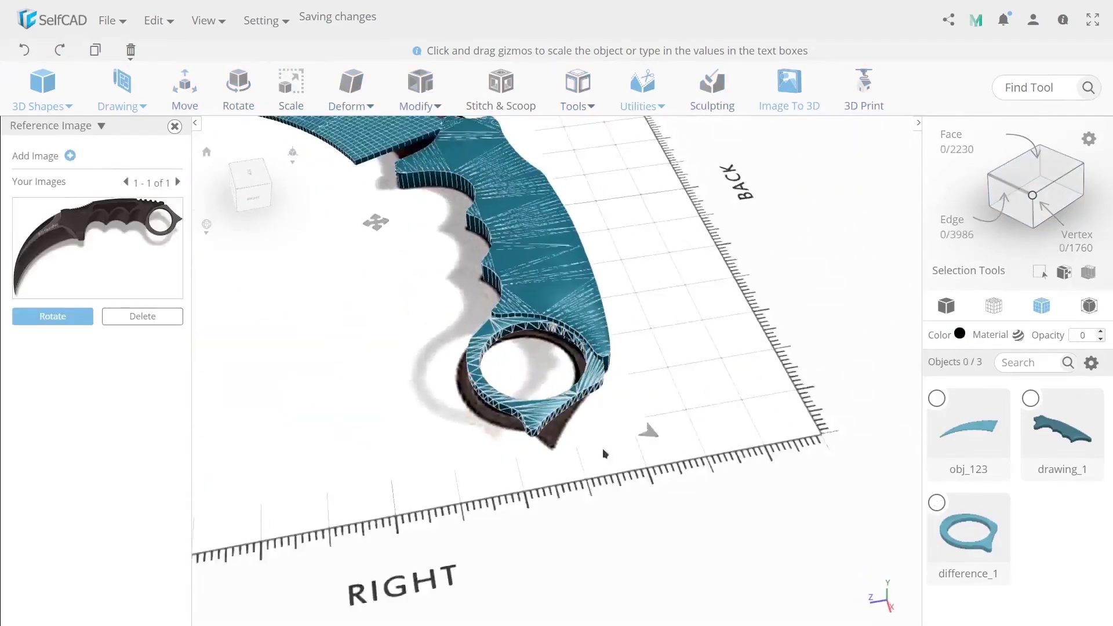
Select the curved blade and move it against the handle's guard end, to about X -210, Z 23
{"action": "scroll", "coordinate": [713, 482], "scroll_direction": "up", "scroll_amount": 2}
{"action": "right_click_drag", "start_coordinate": [578, 431], "coordinate": [732, 478]}
{"action": "left_click", "coordinate": [519, 398]}
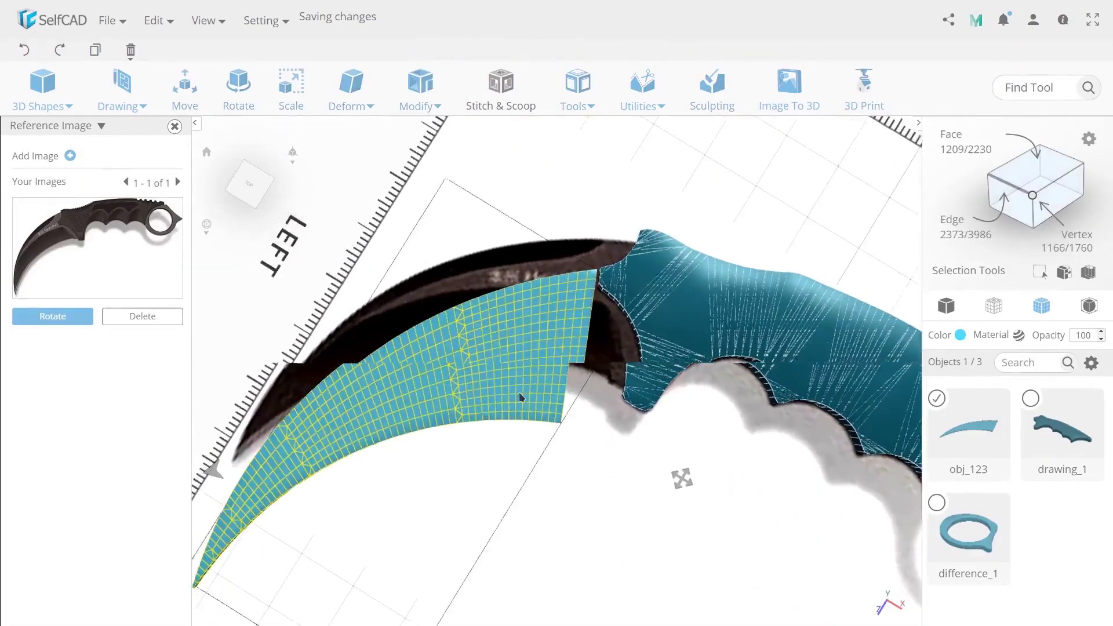
{"action": "right_click_drag", "start_coordinate": [519, 398], "coordinate": [603, 405]}
{"action": "left_click_drag", "start_coordinate": [518, 416], "coordinate": [572, 410]}
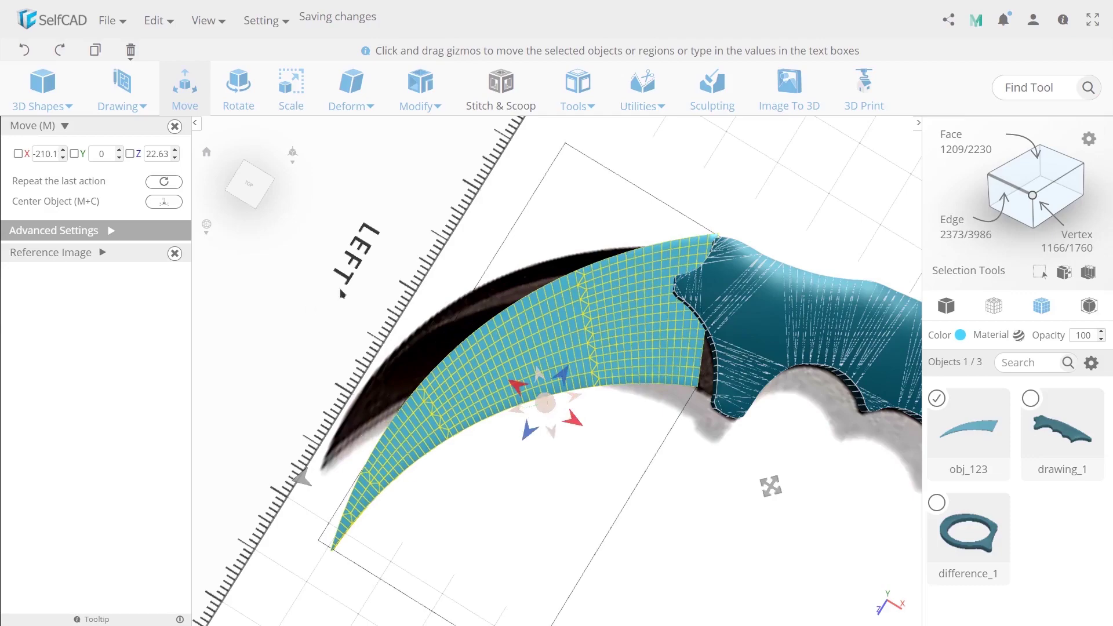
Check the curved blade's height against the handle from the front, and scale the blade's thickness along Y
{"action": "scroll", "coordinate": [424, 371], "scroll_direction": "down", "scroll_amount": 5}
{"action": "right_click_drag", "start_coordinate": [424, 371], "coordinate": [464, 244]}
{"action": "scroll", "coordinate": [527, 322], "scroll_direction": "up", "scroll_amount": 3}
{"action": "left_click_drag", "start_coordinate": [527, 322], "coordinate": [620, 371]}
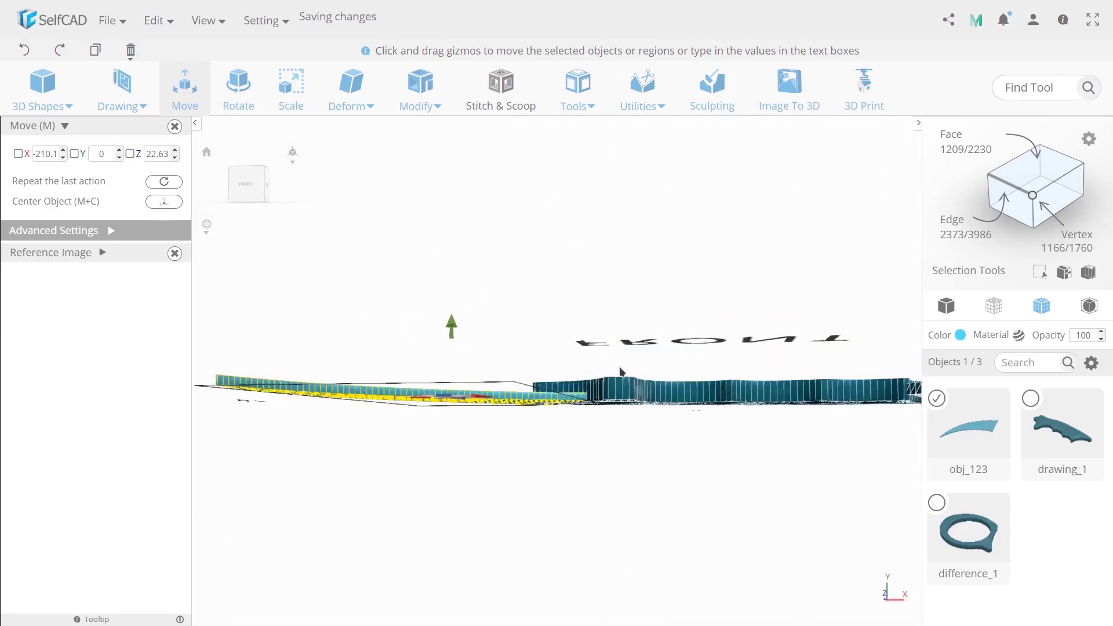
{"action": "right_click_drag", "start_coordinate": [501, 378], "coordinate": [737, 428]}
{"action": "left_click", "coordinate": [740, 425]}
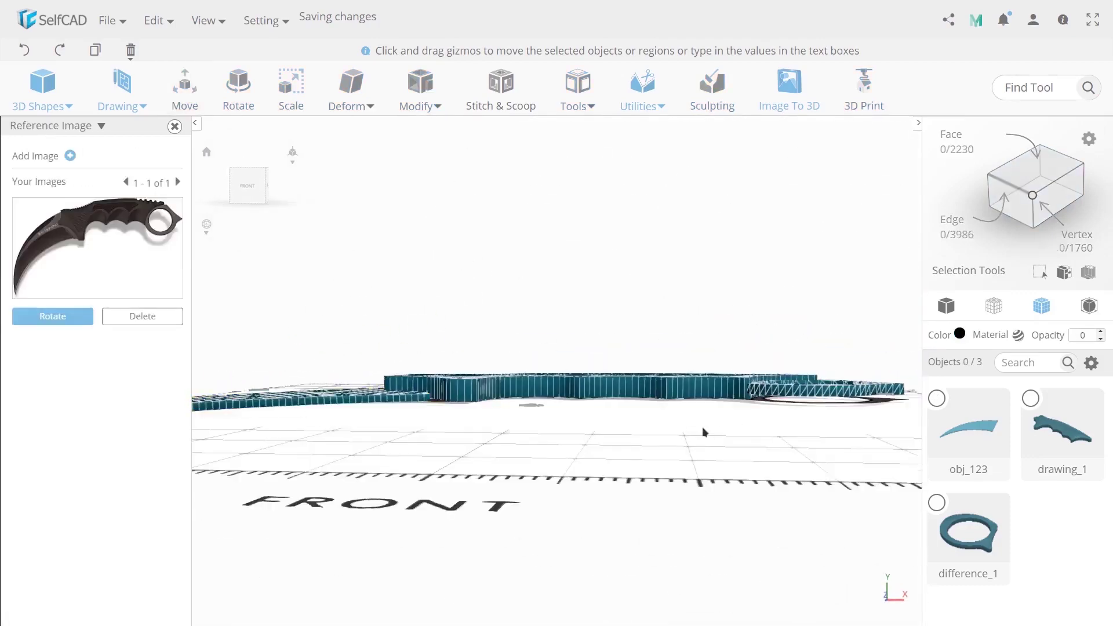
{"action": "scroll", "coordinate": [661, 411], "scroll_direction": "up", "scroll_amount": 4}
{"action": "right_click_drag", "start_coordinate": [436, 394], "coordinate": [374, 417]}
{"action": "middle_click_drag", "start_coordinate": [373, 418], "coordinate": [609, 380]}
{"action": "left_click", "coordinate": [509, 347]}
{"action": "left_click", "coordinate": [289, 104]}
{"action": "double_click", "coordinate": [110, 157]}
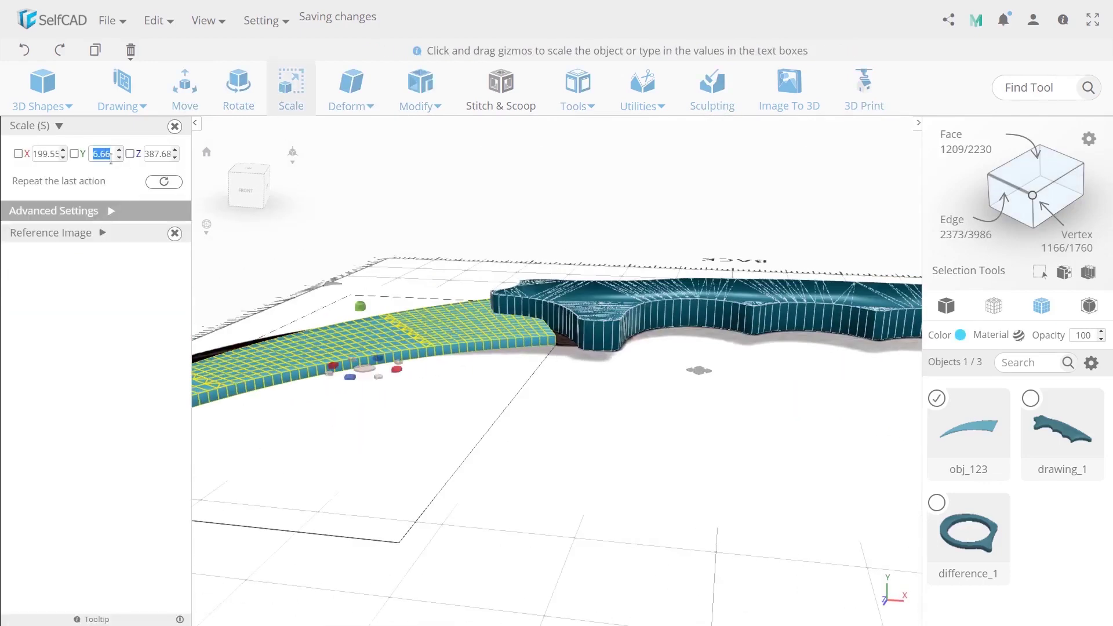
Raise the curved blade to about mid-height of the handle's guard end, then deselect it
{"action": "left_click", "coordinate": [191, 94]}
{"action": "right_click_drag", "start_coordinate": [515, 409], "coordinate": [522, 384]}
{"action": "scroll", "coordinate": [521, 384], "scroll_direction": "up", "scroll_amount": 3}
{"action": "left_click_drag", "start_coordinate": [293, 255], "coordinate": [294, 256]}
{"action": "left_click", "coordinate": [547, 357]}
{"action": "middle_click_drag", "start_coordinate": [546, 358], "coordinate": [204, 385]}
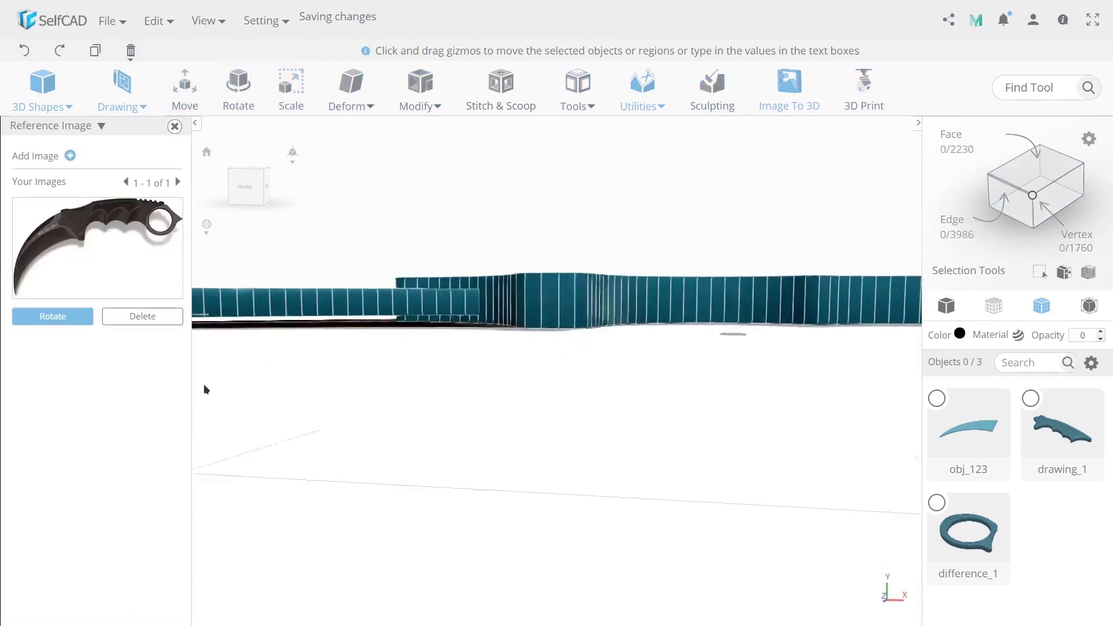
Set the Y position of the finger ring and of the curved blade to 5
{"action": "middle_click_drag", "start_coordinate": [761, 370], "coordinate": [472, 368]}
{"action": "left_click_drag", "start_coordinate": [473, 372], "coordinate": [800, 316]}
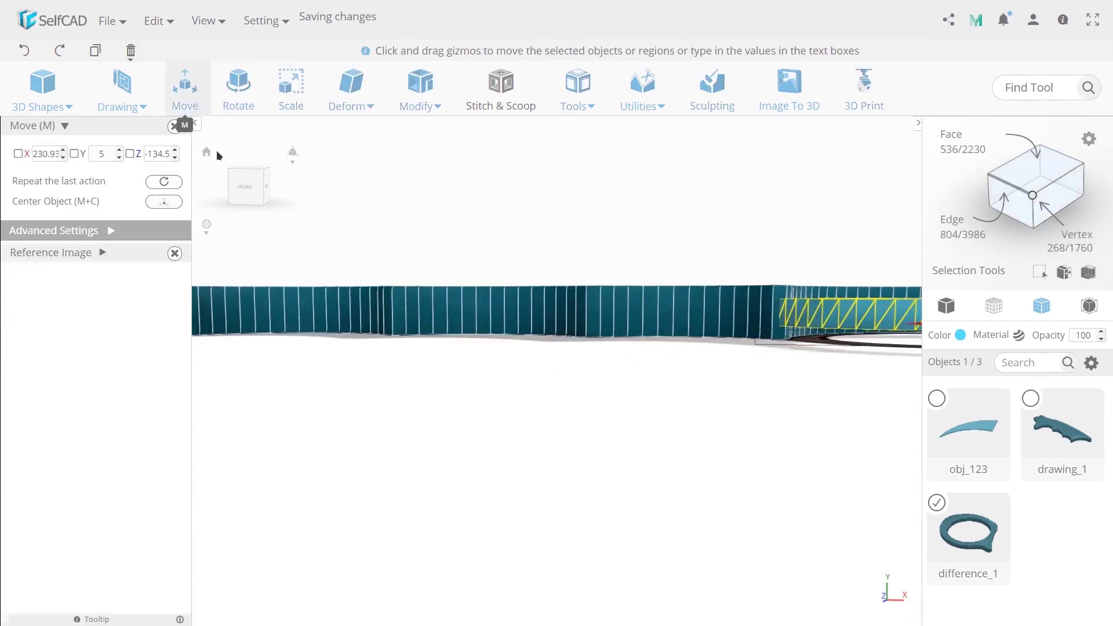
{"action": "middle_click_drag", "start_coordinate": [267, 376], "coordinate": [567, 370]}
{"action": "left_click", "coordinate": [567, 370]}
{"action": "left_click", "coordinate": [301, 308]}
{"action": "type", "text": "5"}
{"action": "scroll", "coordinate": [453, 329], "scroll_direction": "down", "scroll_amount": 5}
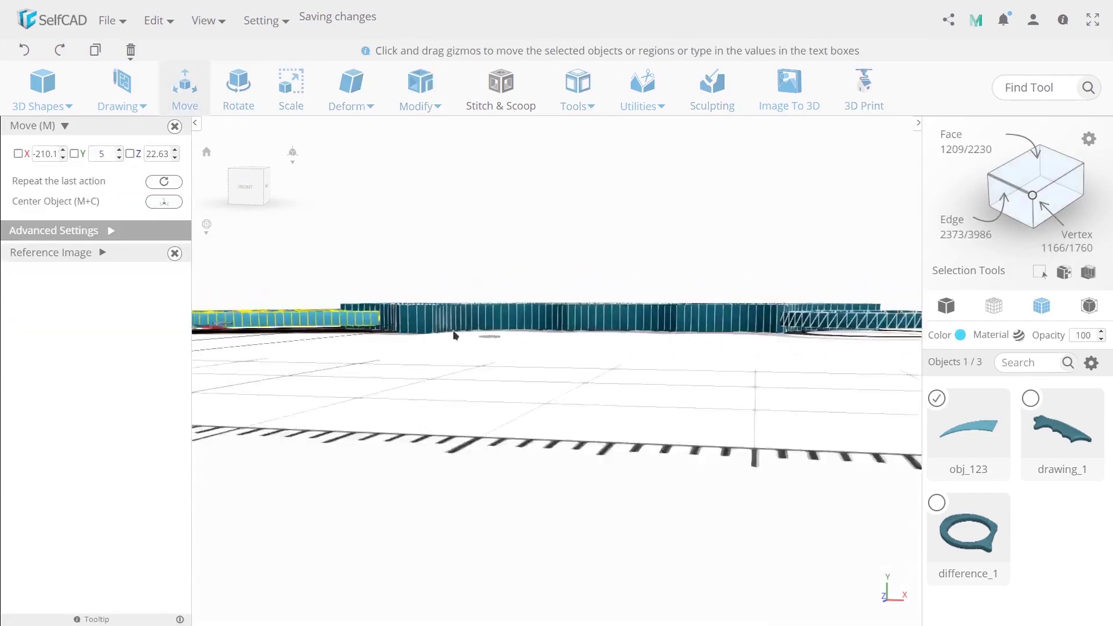
Nudge the curved blade closer against the handle's guard end, to about X -202, Z 19.5
{"action": "left_click_drag", "start_coordinate": [453, 329], "coordinate": [469, 358]}
{"action": "scroll", "coordinate": [469, 358], "scroll_direction": "down", "scroll_amount": 3}
{"action": "middle_click_drag", "start_coordinate": [469, 358], "coordinate": [568, 434]}
{"action": "left_click_drag", "start_coordinate": [526, 408], "coordinate": [531, 396]}
{"action": "left_click_drag", "start_coordinate": [479, 421], "coordinate": [485, 424]}
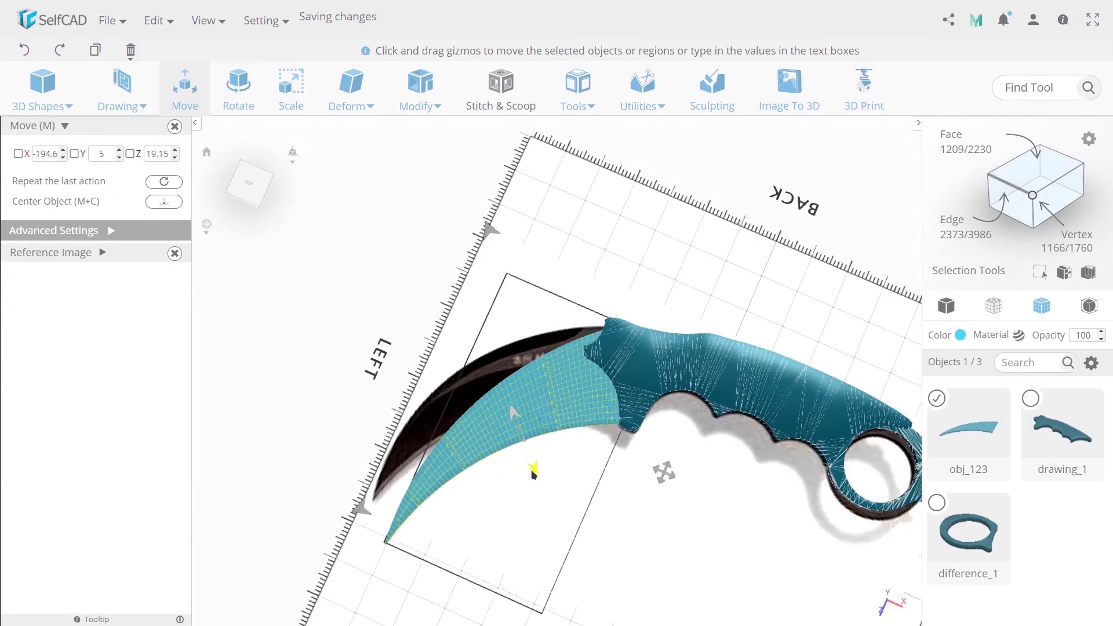
{"action": "left_click_drag", "start_coordinate": [532, 473], "coordinate": [492, 432]}
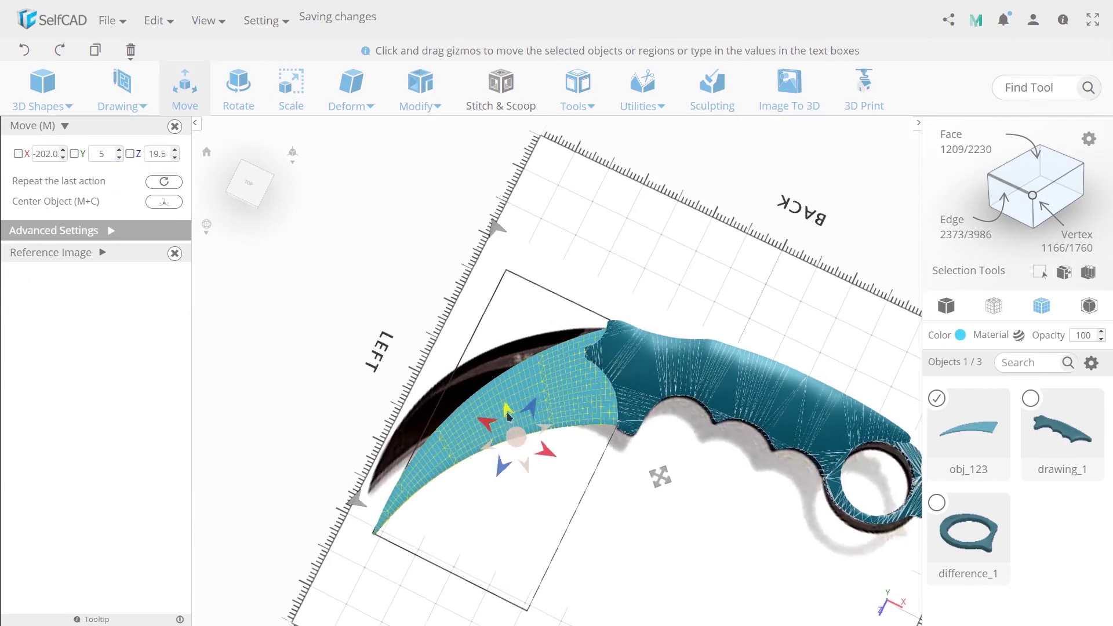
{"action": "left_click_drag", "start_coordinate": [506, 406], "coordinate": [504, 404]}
With the handle and ring hidden, make one copy of the curved blade in place
{"action": "right_click_drag", "start_coordinate": [673, 475], "coordinate": [735, 398]}
{"action": "scroll", "coordinate": [655, 398], "scroll_direction": "up", "scroll_amount": 3}
{"action": "left_click_drag", "start_coordinate": [656, 397], "coordinate": [563, 395]}
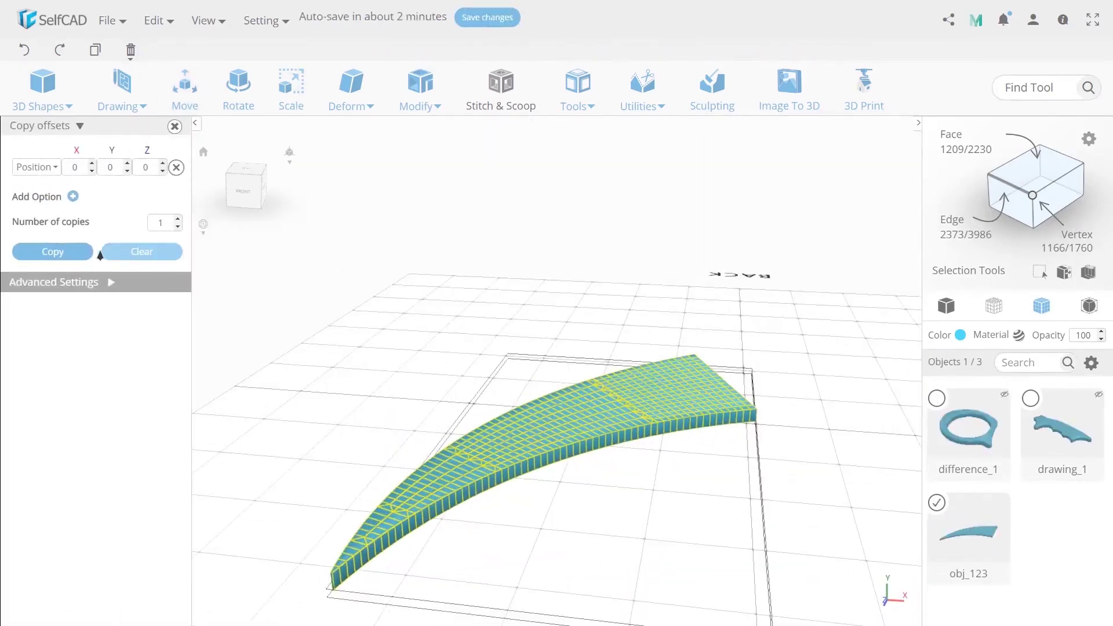
{"action": "left_click", "coordinate": [73, 252]}
{"action": "left_click", "coordinate": [184, 91]}
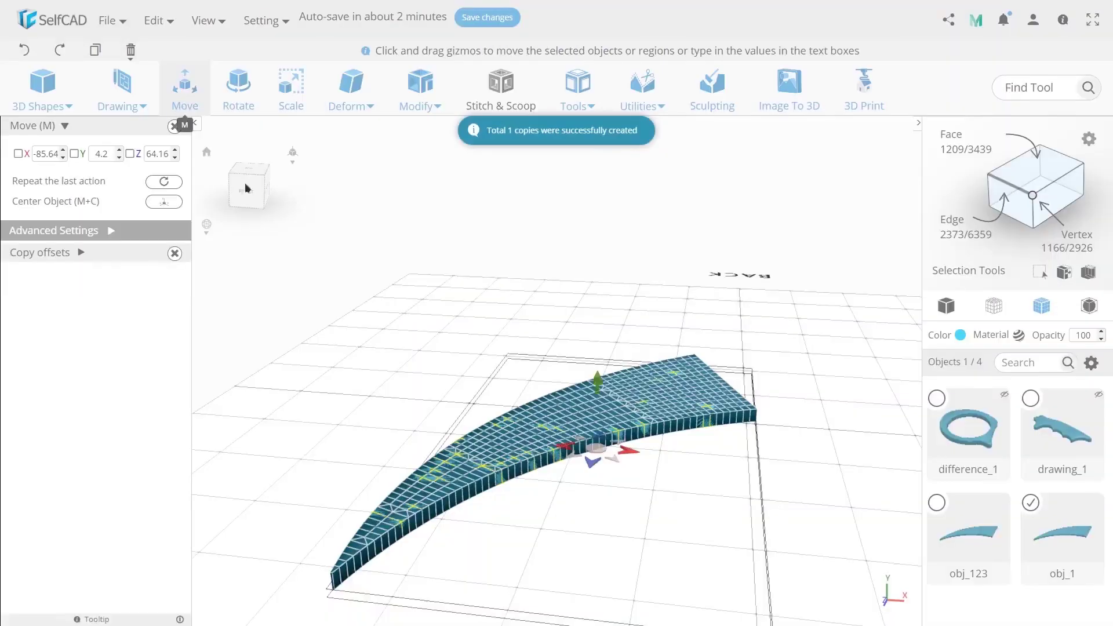
Move the copied blade upward and outward so it overlaps the original blade's outer edge
{"action": "right_click_drag", "start_coordinate": [547, 409], "coordinate": [709, 479]}
{"action": "left_click_drag", "start_coordinate": [746, 472], "coordinate": [650, 420]}
{"action": "right_click_drag", "start_coordinate": [736, 548], "coordinate": [747, 490]}
{"action": "scroll", "coordinate": [680, 480], "scroll_direction": "up", "scroll_amount": 2}
{"action": "right_click_drag", "start_coordinate": [679, 480], "coordinate": [601, 521]}
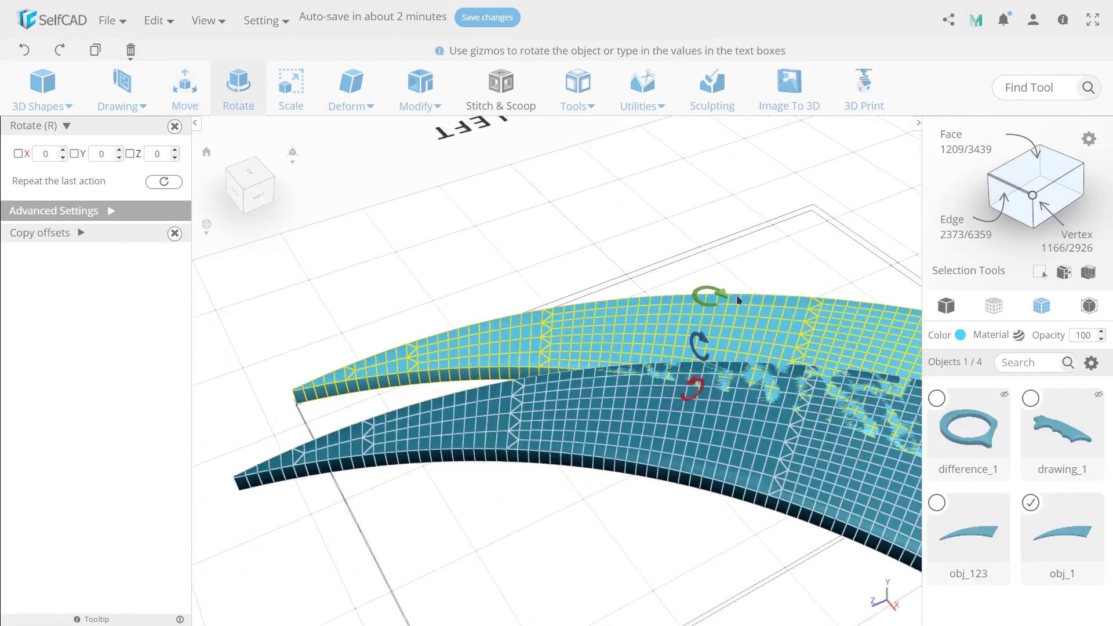
Rotate the copied blade about the Y axis to 350° so it follows the original's outer curve
{"action": "left_click_drag", "start_coordinate": [723, 290], "coordinate": [483, 346]}
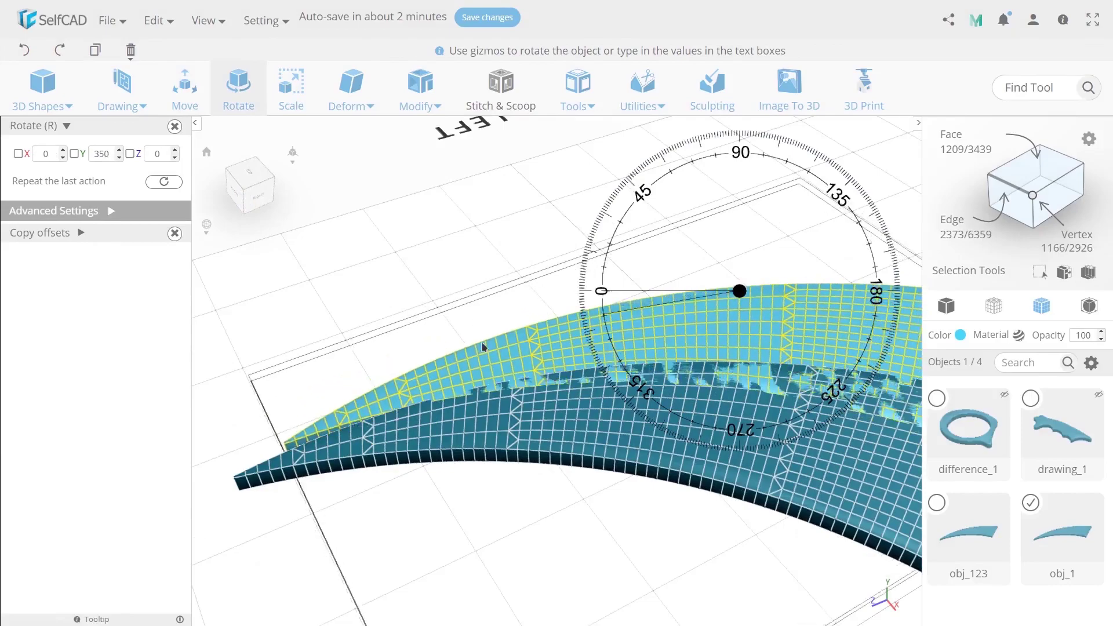
{"action": "scroll", "coordinate": [530, 371], "scroll_direction": "down", "scroll_amount": 5}
{"action": "right_click_drag", "start_coordinate": [455, 330], "coordinate": [615, 278]}
Try subtracting the copied blade from the original with Difference and inspect the previewed outer edge
{"action": "left_click", "coordinate": [937, 503]}
{"action": "left_click", "coordinate": [501, 90]}
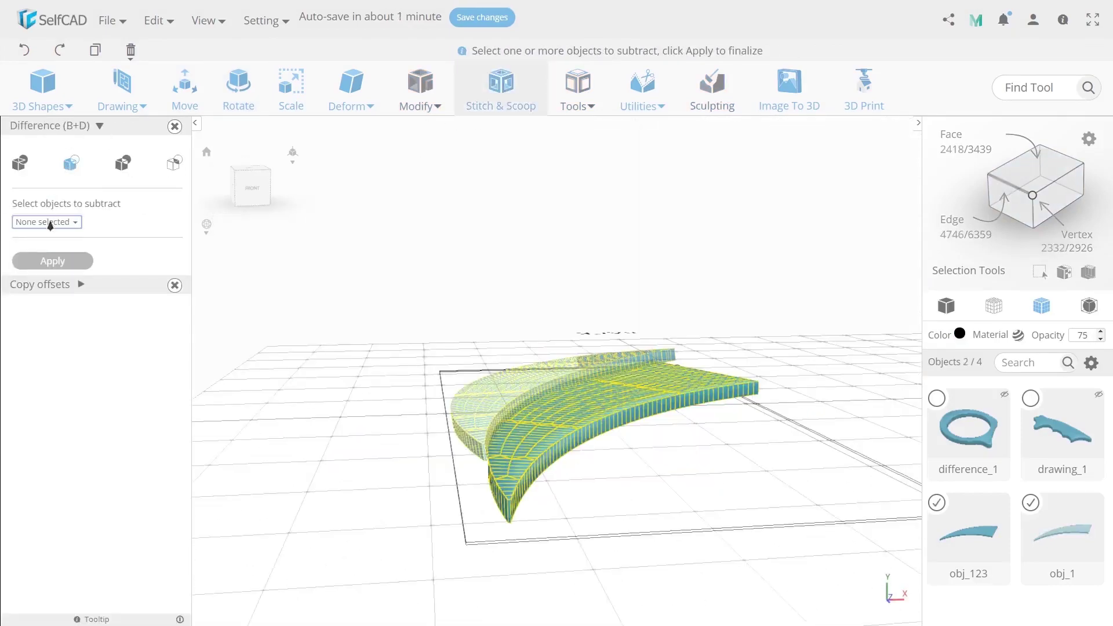
{"action": "left_click_drag", "start_coordinate": [426, 507], "coordinate": [64, 307]}
{"action": "right_click_drag", "start_coordinate": [427, 426], "coordinate": [708, 481]}
{"action": "scroll", "coordinate": [585, 408], "scroll_direction": "up", "scroll_amount": 5}
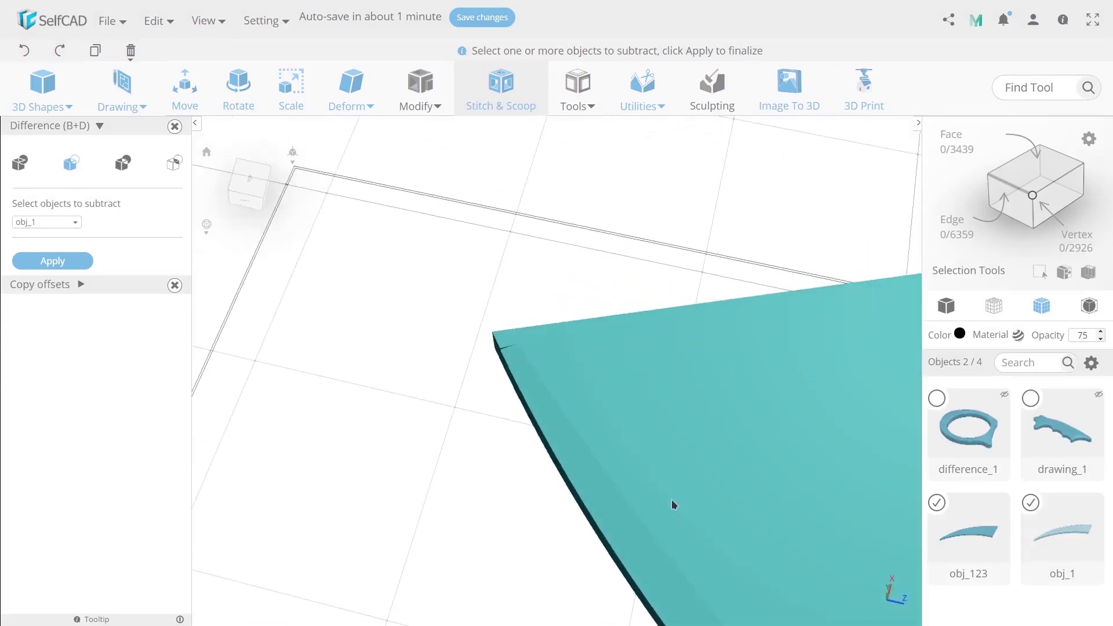
{"action": "left_click_drag", "start_coordinate": [651, 502], "coordinate": [306, 351]}
{"action": "left_click", "coordinate": [174, 126]}
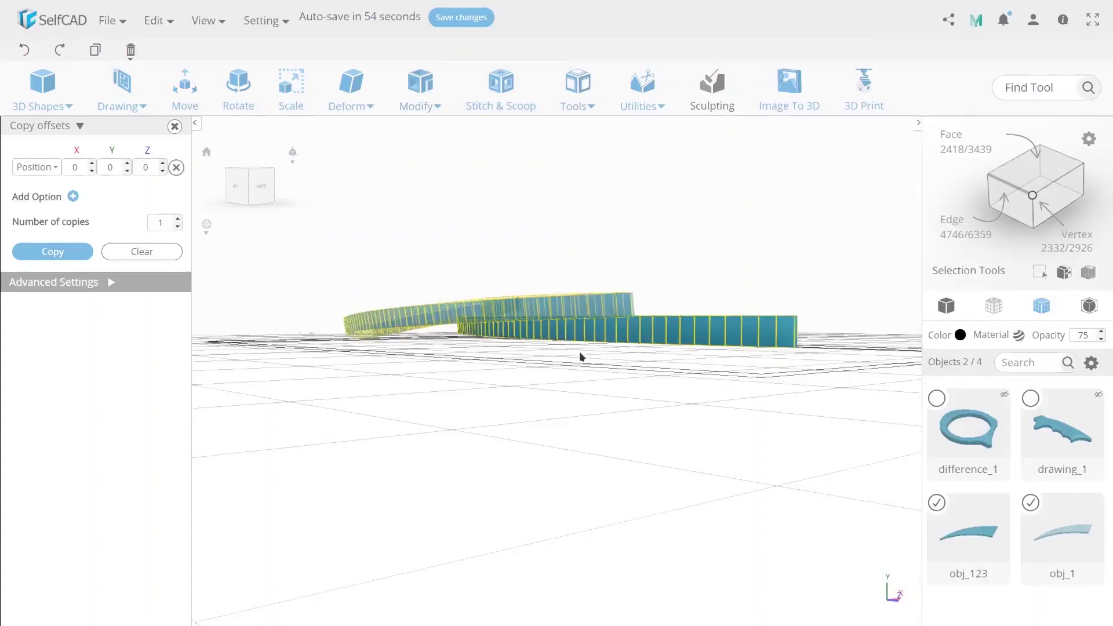
Raise both blades together above the grid
{"action": "left_click", "coordinate": [185, 89]}
{"action": "left_click_drag", "start_coordinate": [545, 292], "coordinate": [545, 228]}
{"action": "left_click", "coordinate": [175, 126]}
Select only the copied blade and compare its tilt with the original's outer edge, ready for rotating
{"action": "left_click", "coordinate": [400, 284]}
{"action": "left_click_drag", "start_coordinate": [354, 279], "coordinate": [296, 290]}
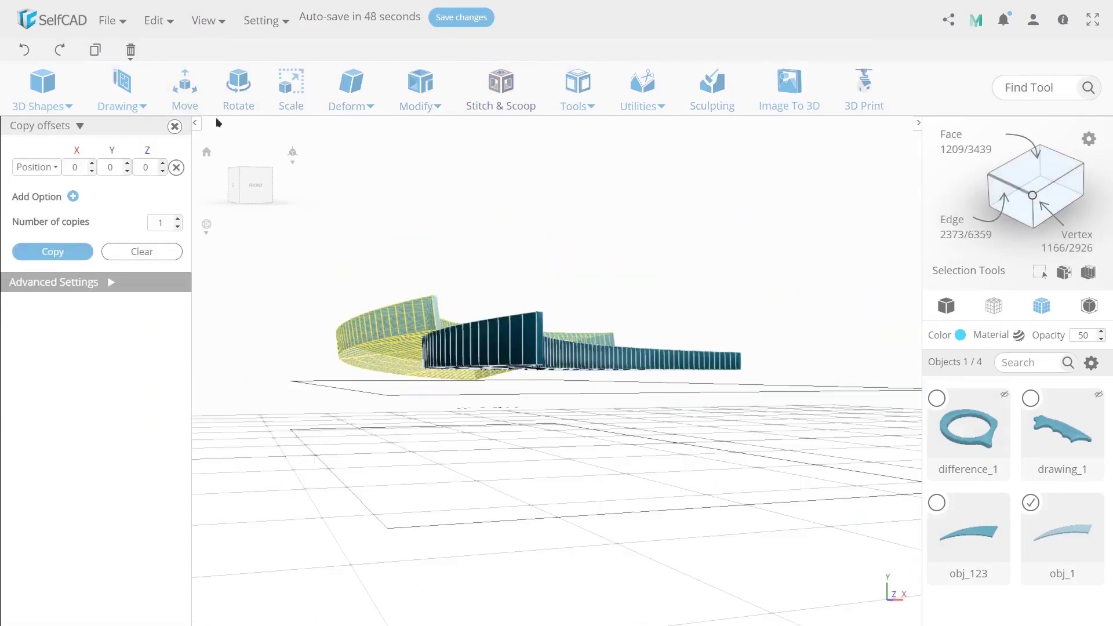
{"action": "left_click", "coordinate": [238, 89]}
{"action": "left_click_drag", "start_coordinate": [545, 470], "coordinate": [629, 485]}
{"action": "left_click_drag", "start_coordinate": [651, 411], "coordinate": [492, 374]}
{"action": "left_click_drag", "start_coordinate": [507, 487], "coordinate": [702, 471]}
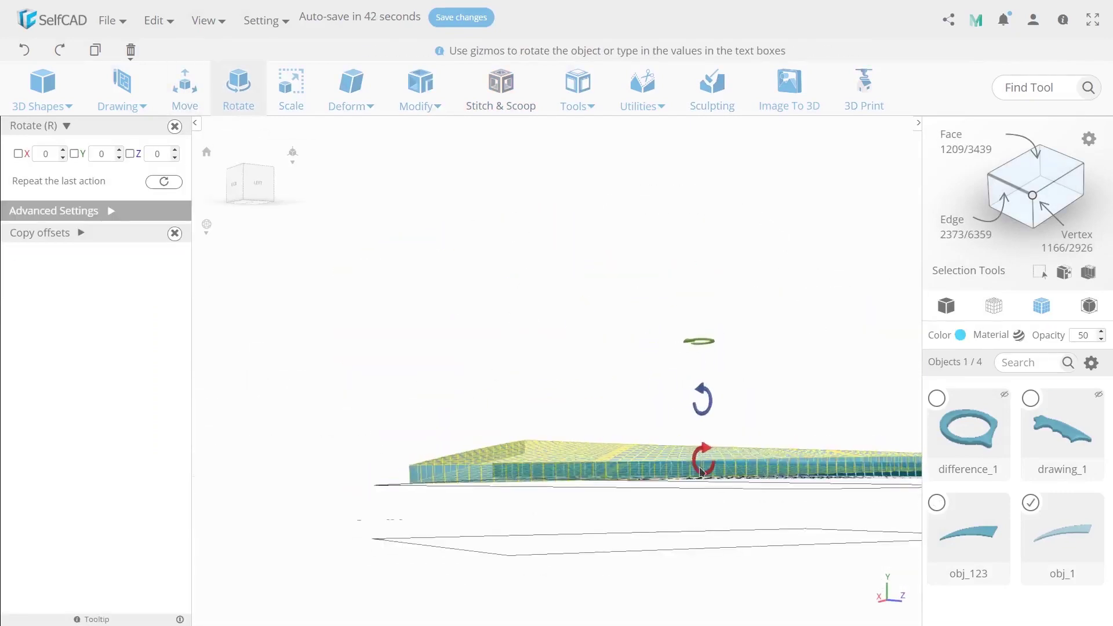
{"action": "left_click_drag", "start_coordinate": [304, 482], "coordinate": [488, 499]}
Tilt the copied blade by about 1° around the X axis
{"action": "key", "text": "m"}
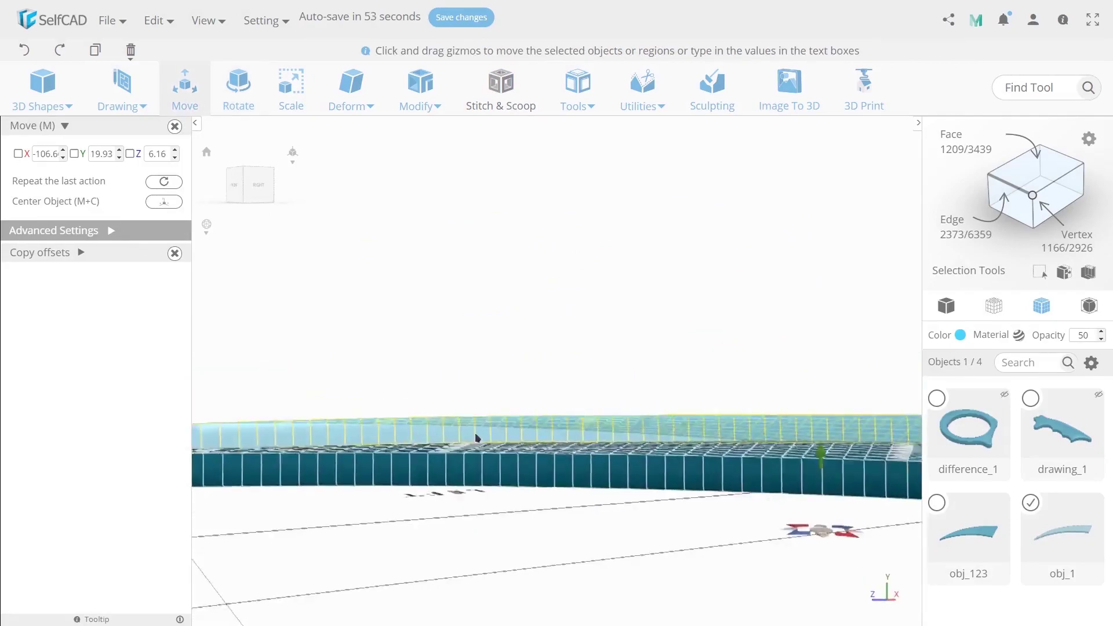
{"action": "right_click_drag", "start_coordinate": [477, 440], "coordinate": [559, 417]}
{"action": "left_click_drag", "start_coordinate": [559, 418], "coordinate": [793, 377]}
{"action": "key", "text": "r"}
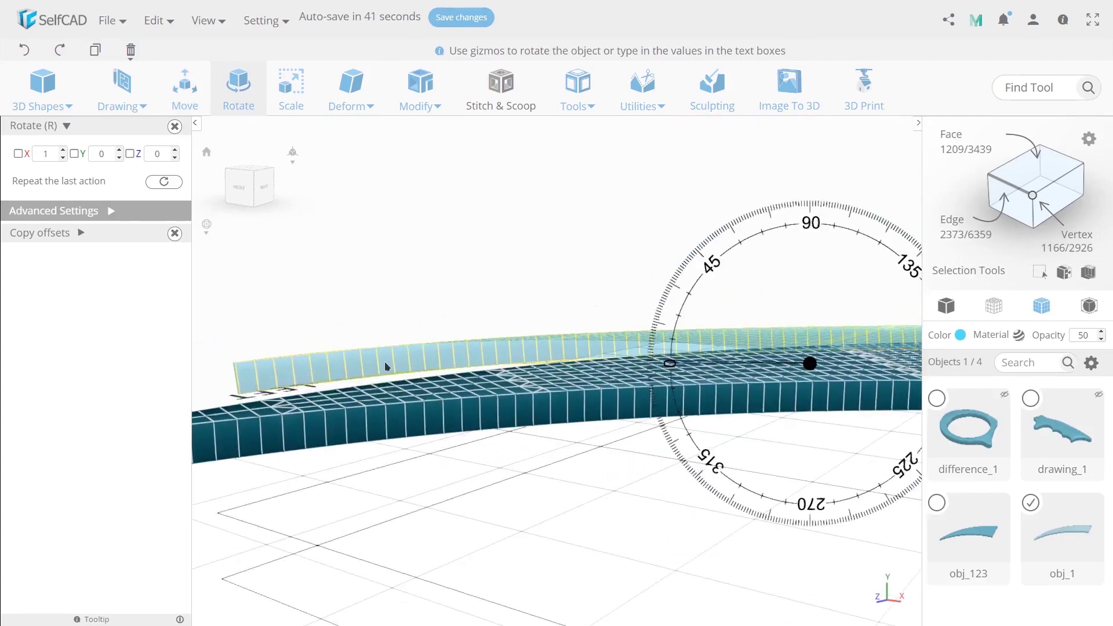
{"action": "left_click_drag", "start_coordinate": [386, 367], "coordinate": [510, 380]}
Try a Difference that subtracts the tilted copy obj_1 from the original blade and inspect the previewed bevel
{"action": "left_click", "coordinate": [478, 351], "text": "ctrl"}
{"action": "left_click", "coordinate": [501, 90]}
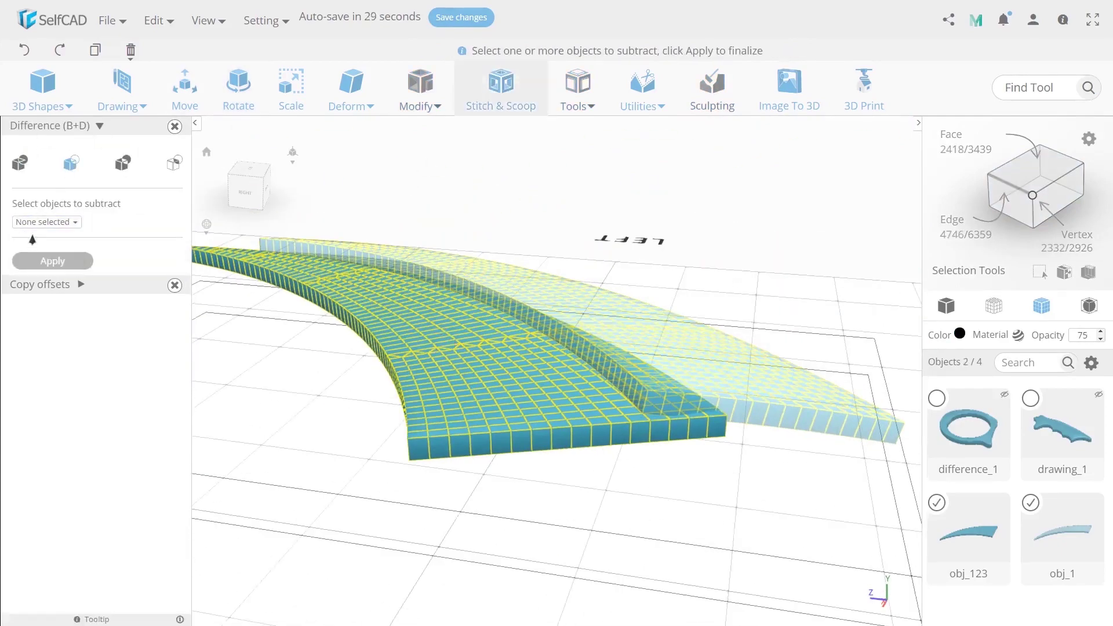
{"action": "left_click", "coordinate": [36, 223]}
{"action": "left_click", "coordinate": [33, 248]}
{"action": "left_click_drag", "start_coordinate": [680, 428], "coordinate": [478, 406]}
{"action": "scroll", "coordinate": [478, 406], "scroll_direction": "up", "scroll_amount": 3}
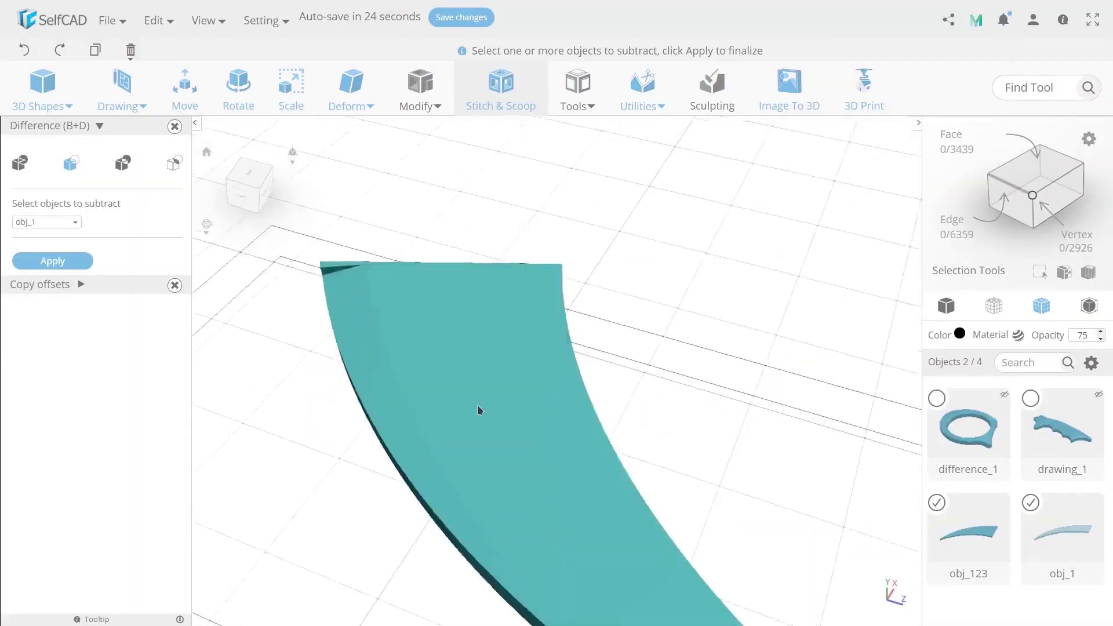
{"action": "scroll", "coordinate": [522, 400], "scroll_direction": "down", "scroll_amount": 6}
{"action": "left_click", "coordinate": [175, 126]}
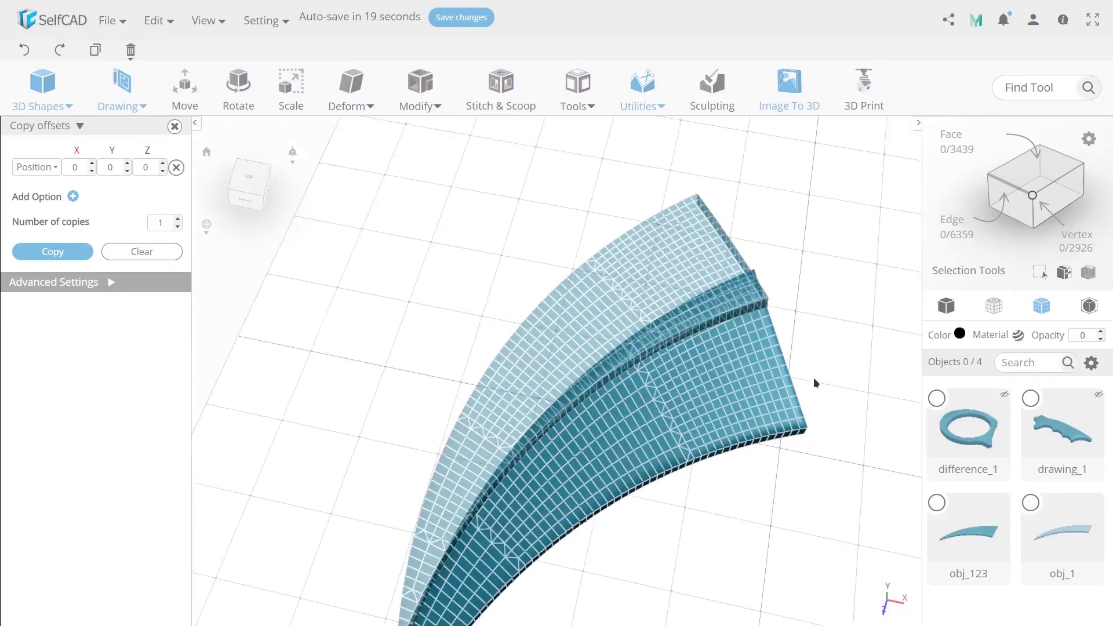
Select the tilted copied blade and make one more copy of it in place
{"action": "left_click_drag", "start_coordinate": [813, 377], "coordinate": [797, 341]}
{"action": "left_click", "coordinate": [458, 255]}
{"action": "left_click", "coordinate": [65, 249]}
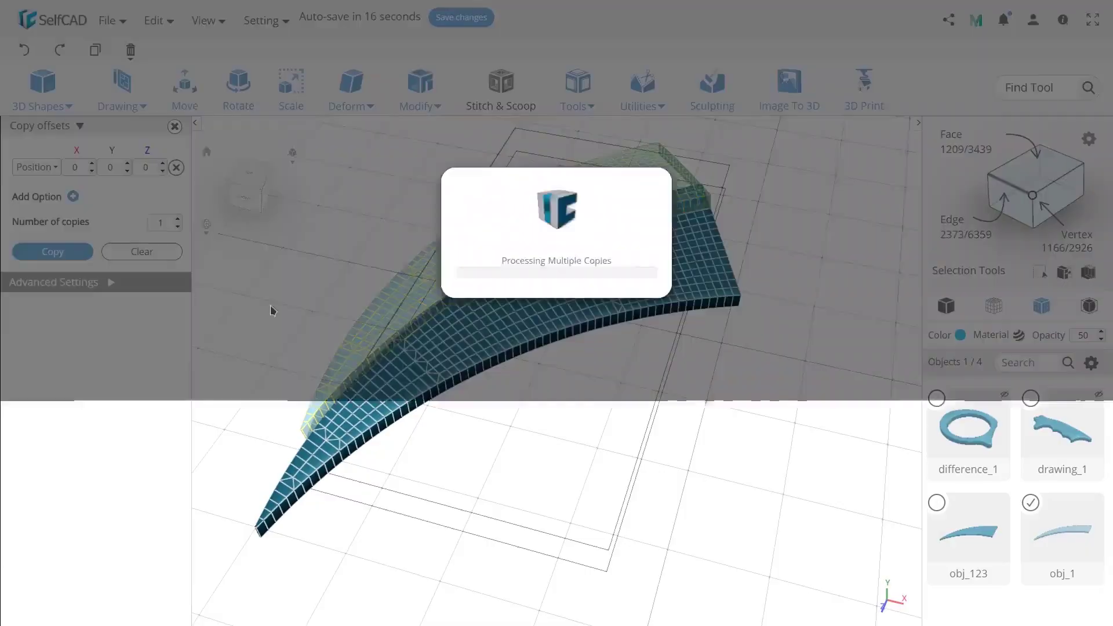
Lock the first tilted copy, obj_1, and select the newly made copy
{"action": "left_click", "coordinate": [934, 609]}
{"action": "left_click", "coordinate": [1093, 366]}
{"action": "left_click", "coordinate": [1055, 409]}
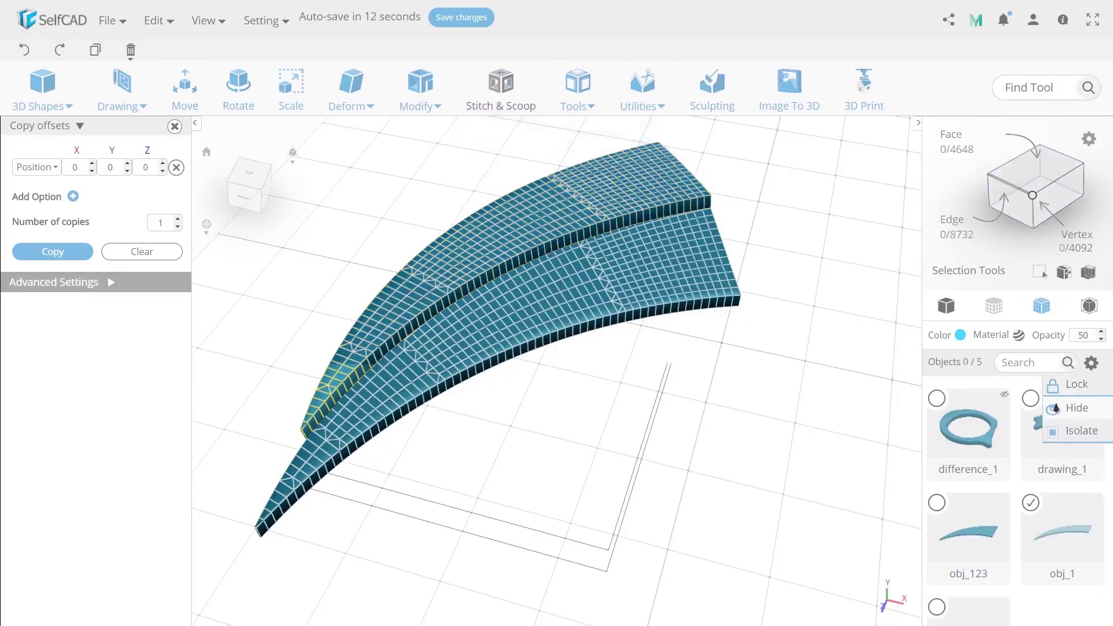
{"action": "left_click", "coordinate": [936, 607]}
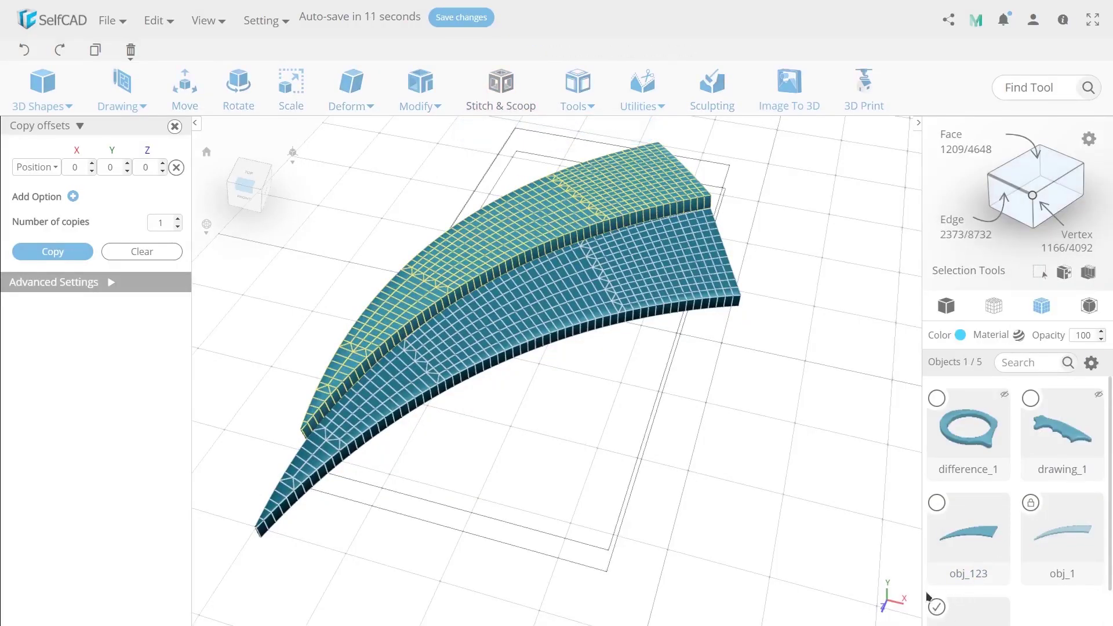
Move the new copy across the original blade toward its inner edge, to about X -53, Z 60
{"action": "left_click", "coordinate": [169, 104]}
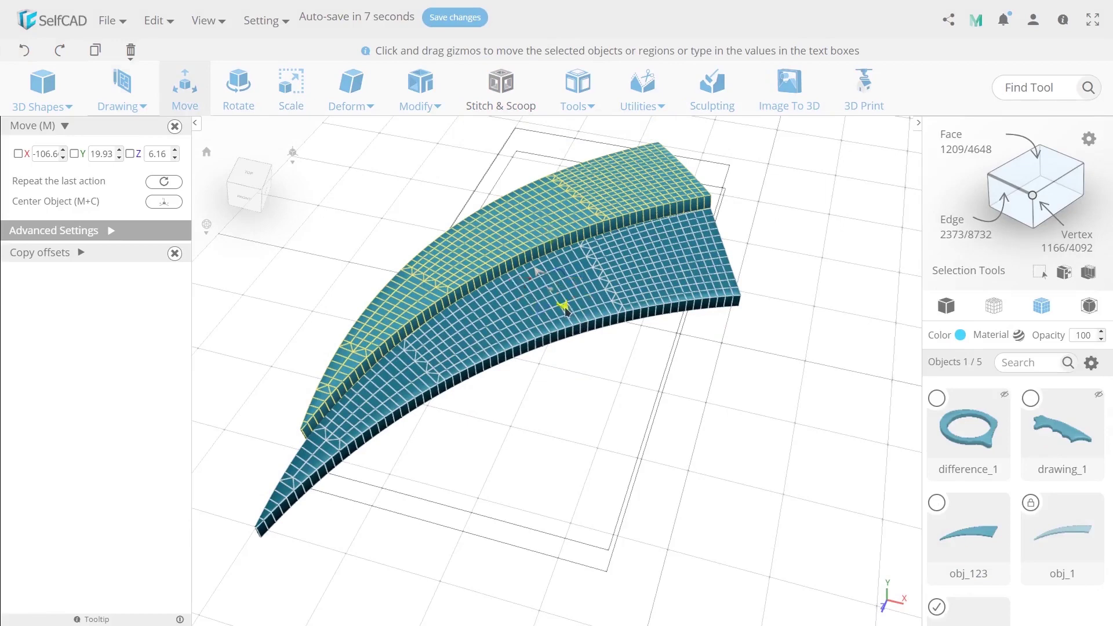
{"action": "left_click_drag", "start_coordinate": [564, 308], "coordinate": [642, 409]}
{"action": "right_click_drag", "start_coordinate": [504, 422], "coordinate": [559, 425]}
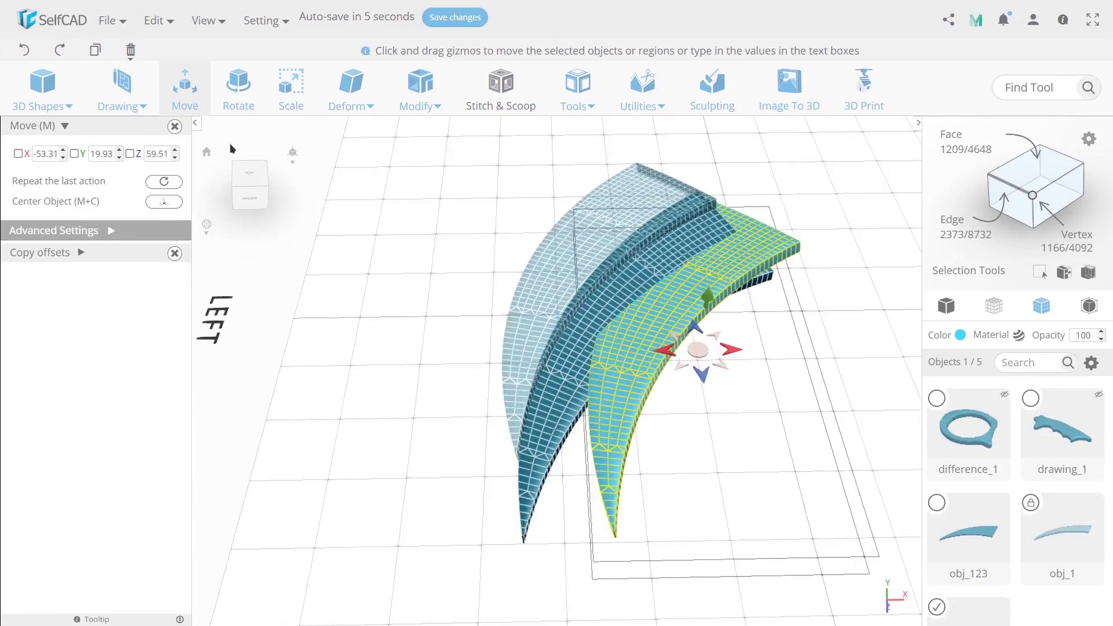
{"action": "mouse_move", "coordinate": [382, 231]}
{"action": "left_mouse_down"}
{"action": "mouse_move", "coordinate": [688, 274]}
{"action": "mouse_move", "coordinate": [388, 249]}
{"action": "left_mouse_up"}
{"action": "left_click_drag", "start_coordinate": [276, 152], "coordinate": [274, 151]}
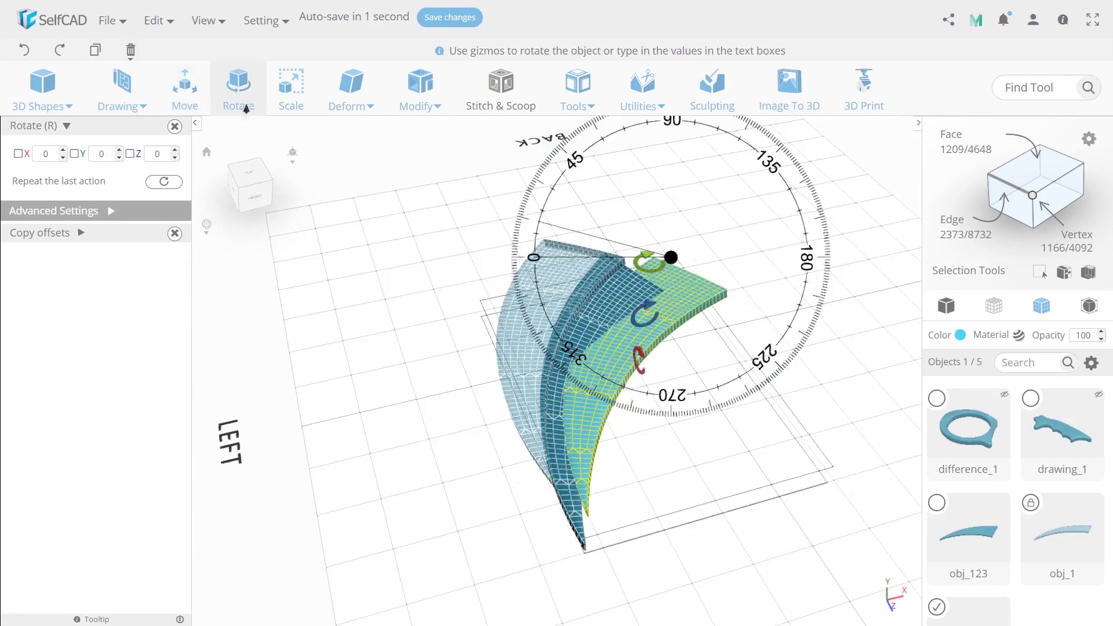
Shift the new copy further past the original blade's inner edge, to about X -61, Z 134
{"action": "left_click", "coordinate": [184, 109]}
{"action": "scroll", "coordinate": [788, 441], "scroll_direction": "down", "scroll_amount": 1}
{"action": "right_click_drag", "start_coordinate": [734, 384], "coordinate": [708, 463]}
{"action": "left_click_drag", "start_coordinate": [708, 463], "coordinate": [631, 413]}
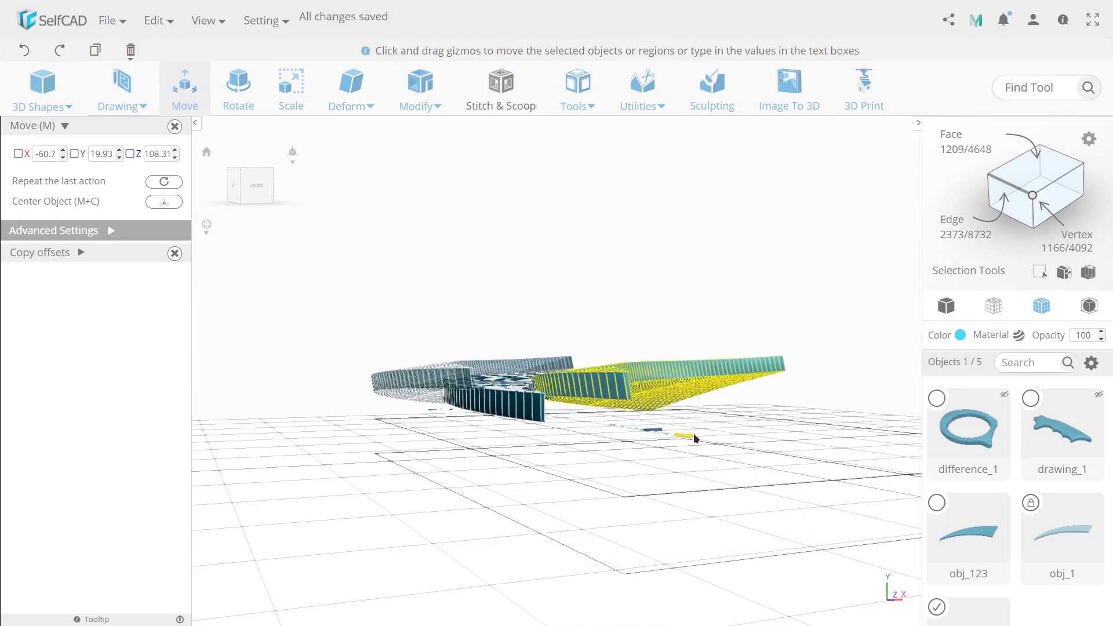
{"action": "left_click_drag", "start_coordinate": [725, 444], "coordinate": [713, 443]}
{"action": "left_click_drag", "start_coordinate": [736, 472], "coordinate": [581, 473]}
{"action": "right_click_drag", "start_coordinate": [581, 473], "coordinate": [792, 483]}
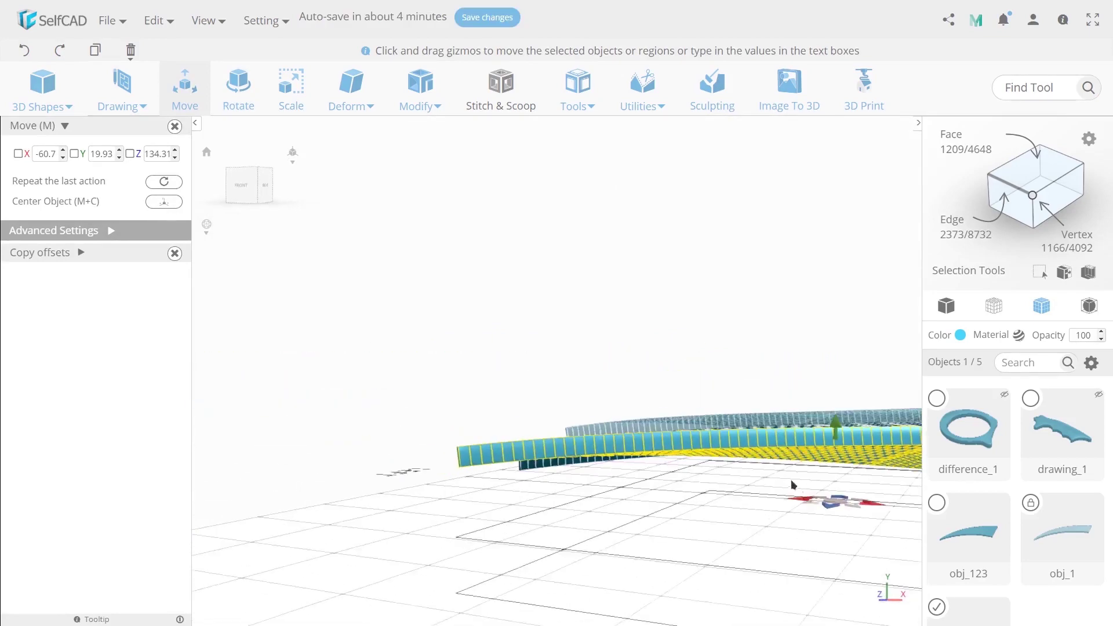
Rotate the new copy so it tilts relative to the original blade's inner edge
{"action": "left_click_drag", "start_coordinate": [792, 484], "coordinate": [728, 482]}
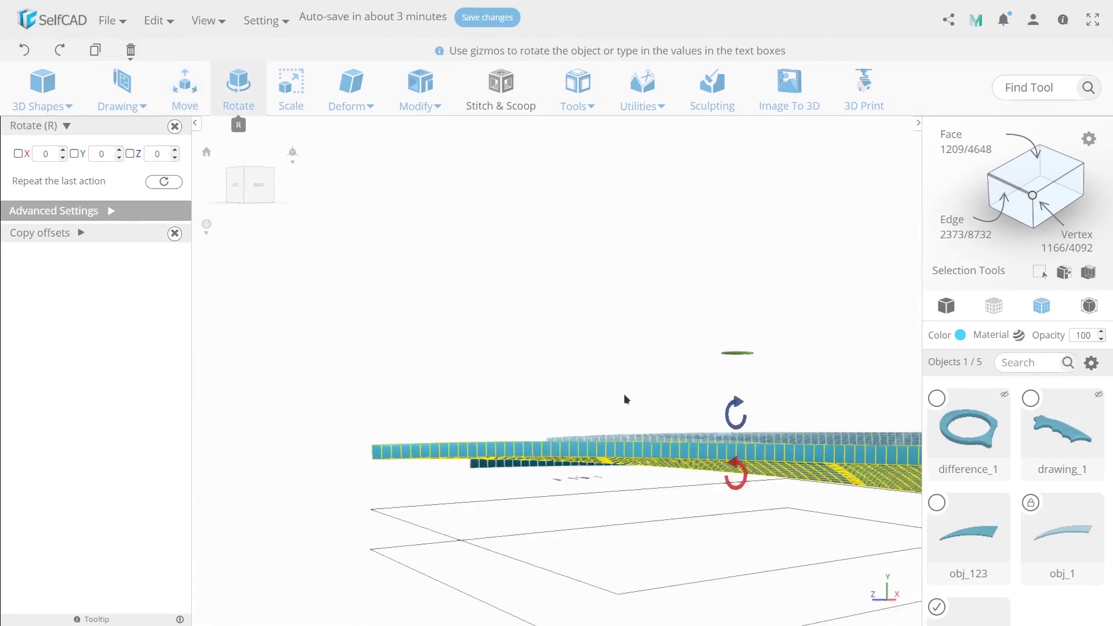
{"action": "left_click_drag", "start_coordinate": [624, 397], "coordinate": [732, 444]}
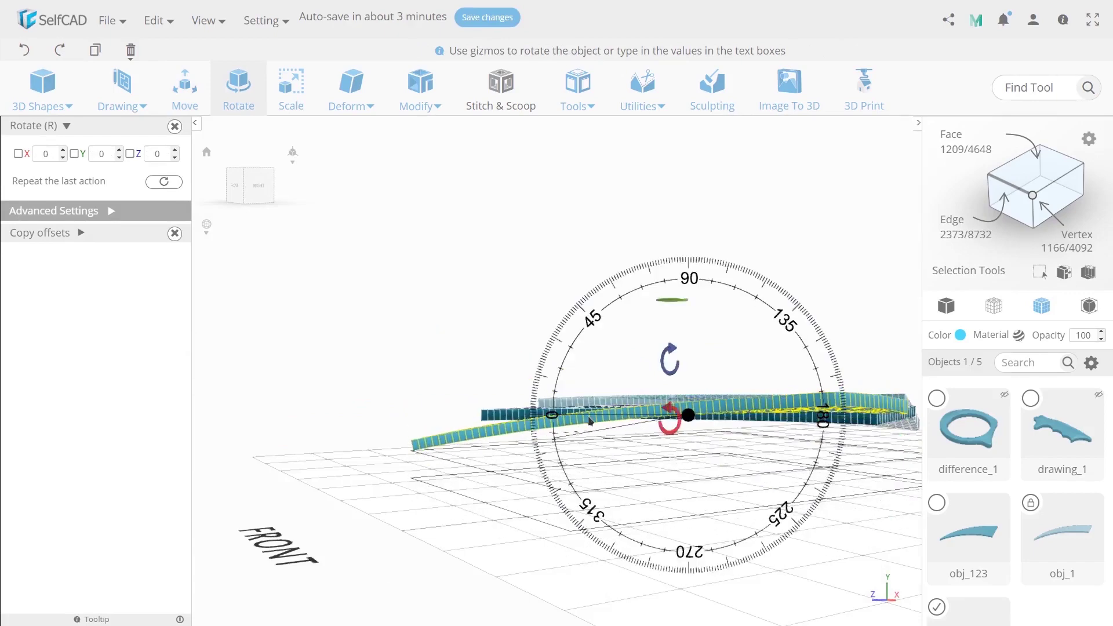
{"action": "left_click_drag", "start_coordinate": [735, 522], "coordinate": [714, 545]}
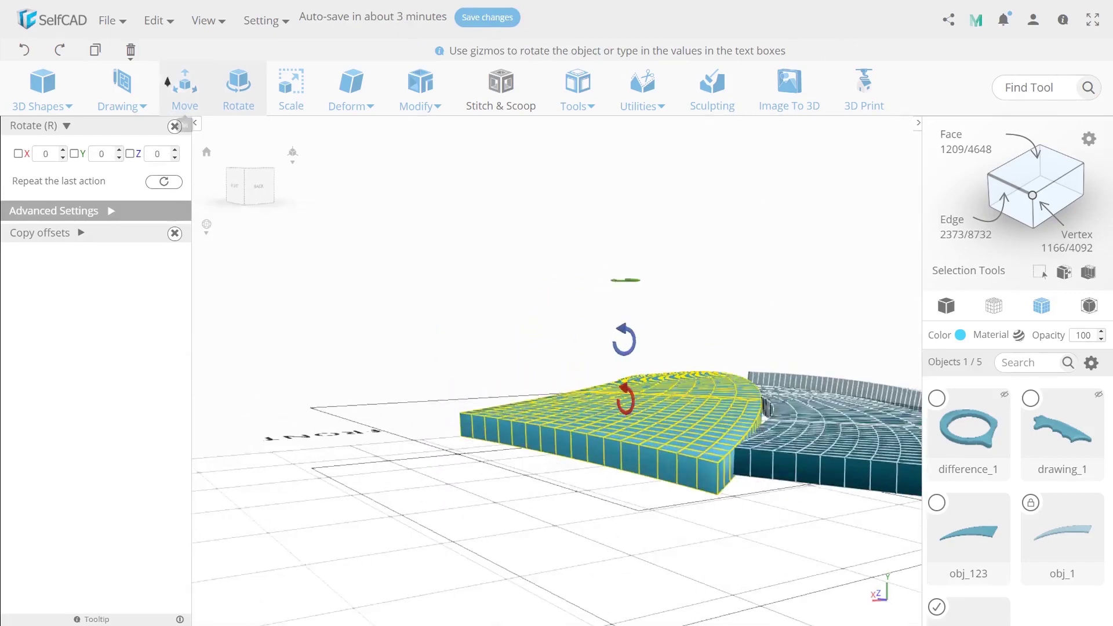
Reposition the tilted new copy beside the original blade's inner edge, to about X -74, Y 35, Z 168
{"action": "left_click", "coordinate": [174, 84]}
{"action": "scroll", "coordinate": [609, 406], "scroll_direction": "down", "scroll_amount": 5}
{"action": "left_click_drag", "start_coordinate": [603, 414], "coordinate": [835, 342]}
{"action": "left_click_drag", "start_coordinate": [621, 274], "coordinate": [626, 380]}
{"action": "left_click_drag", "start_coordinate": [640, 461], "coordinate": [642, 499]}
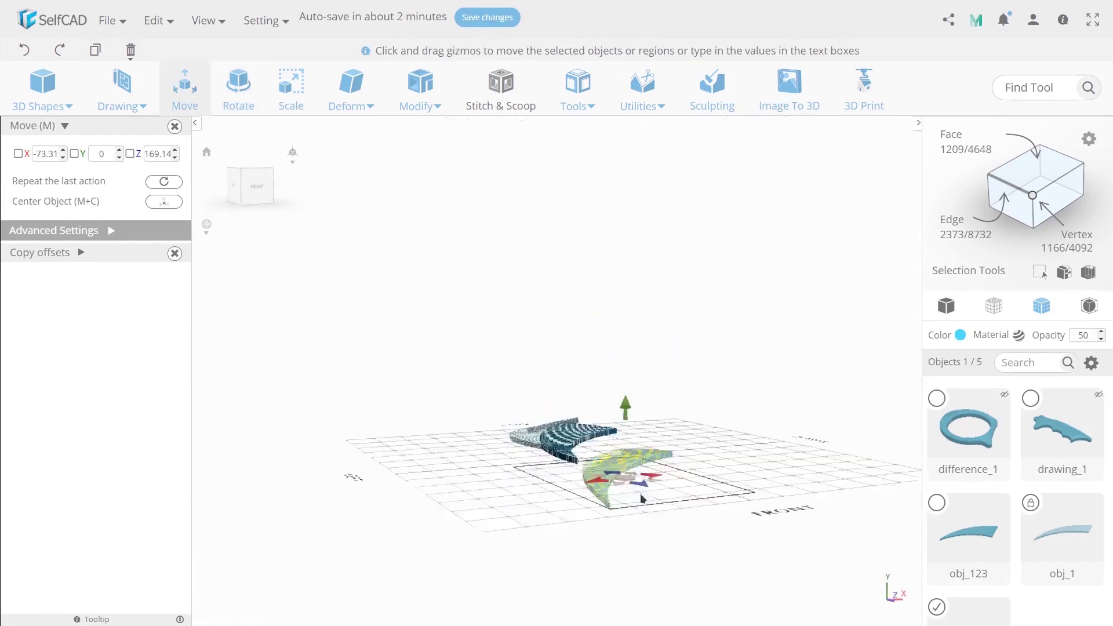
{"action": "left_click_drag", "start_coordinate": [572, 401], "coordinate": [581, 418]}
{"action": "scroll", "coordinate": [581, 419], "scroll_direction": "up", "scroll_amount": 3}
{"action": "left_click_drag", "start_coordinate": [711, 435], "coordinate": [681, 498]}
{"action": "left_click_drag", "start_coordinate": [675, 562], "coordinate": [669, 562]}
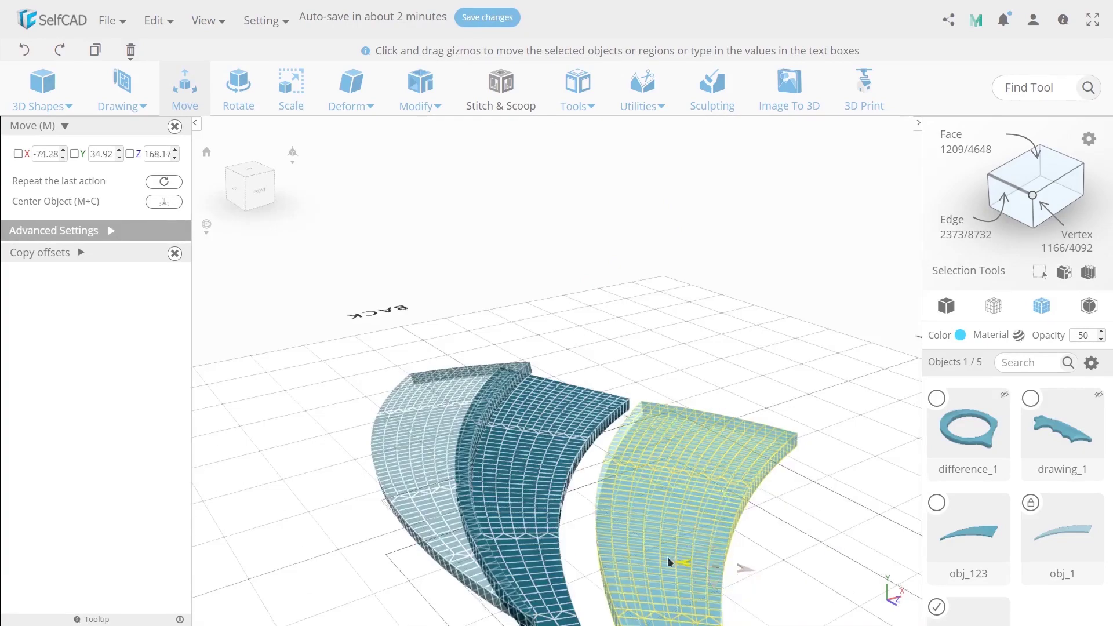
Move the tilted copy against the original blade's inner edge, to about X -88, Y 35, Z 154
{"action": "mouse_move", "coordinate": [768, 545]}
{"action": "left_mouse_down"}
{"action": "mouse_move", "coordinate": [730, 506]}
{"action": "mouse_move", "coordinate": [774, 556]}
{"action": "mouse_move", "coordinate": [763, 542]}
{"action": "left_mouse_up"}
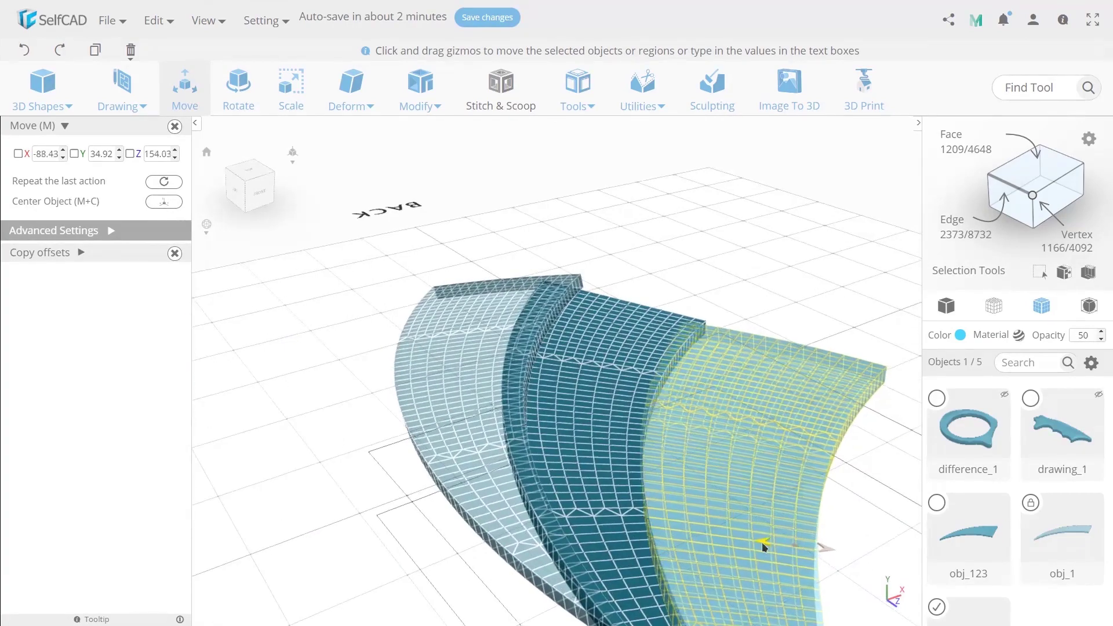
{"action": "left_click", "coordinate": [174, 127]}
{"action": "left_click_drag", "start_coordinate": [679, 487], "coordinate": [584, 437]}
{"action": "scroll", "coordinate": [603, 421], "scroll_direction": "up", "scroll_amount": 3}
{"action": "scroll", "coordinate": [649, 427], "scroll_direction": "up", "scroll_amount": 3}
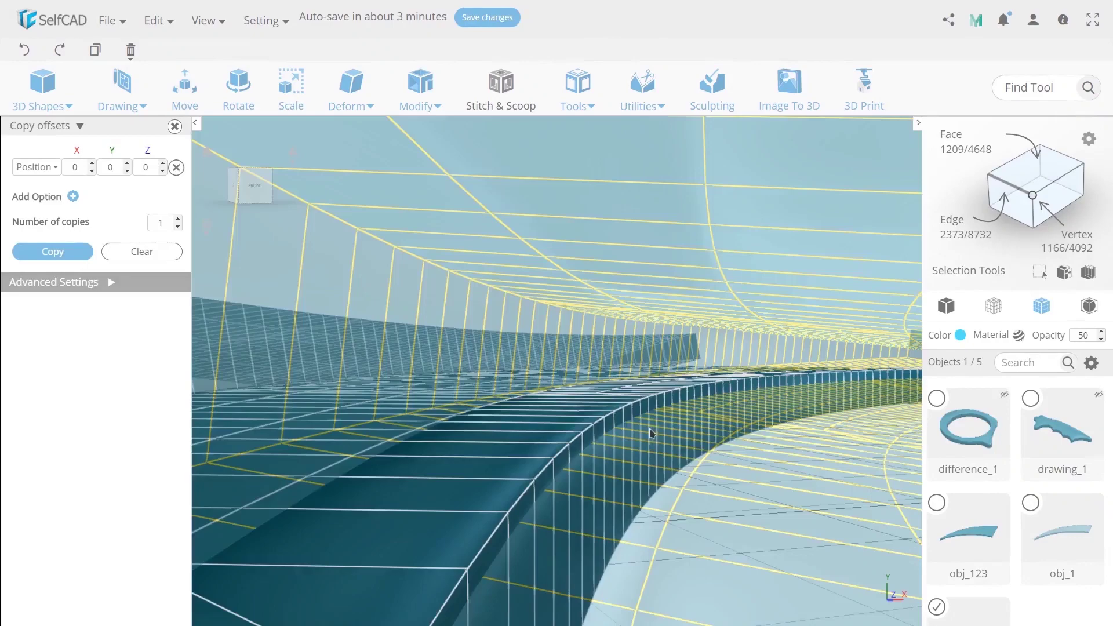
Try to subtract the tilted blade copies from the original blade with Difference
{"action": "scroll", "coordinate": [700, 449], "scroll_direction": "down", "scroll_amount": 5}
{"action": "left_click_drag", "start_coordinate": [701, 452], "coordinate": [643, 453]}
{"action": "left_click", "coordinate": [643, 453], "text": "shift"}
{"action": "scroll", "coordinate": [623, 423], "scroll_direction": "down", "scroll_amount": 3}
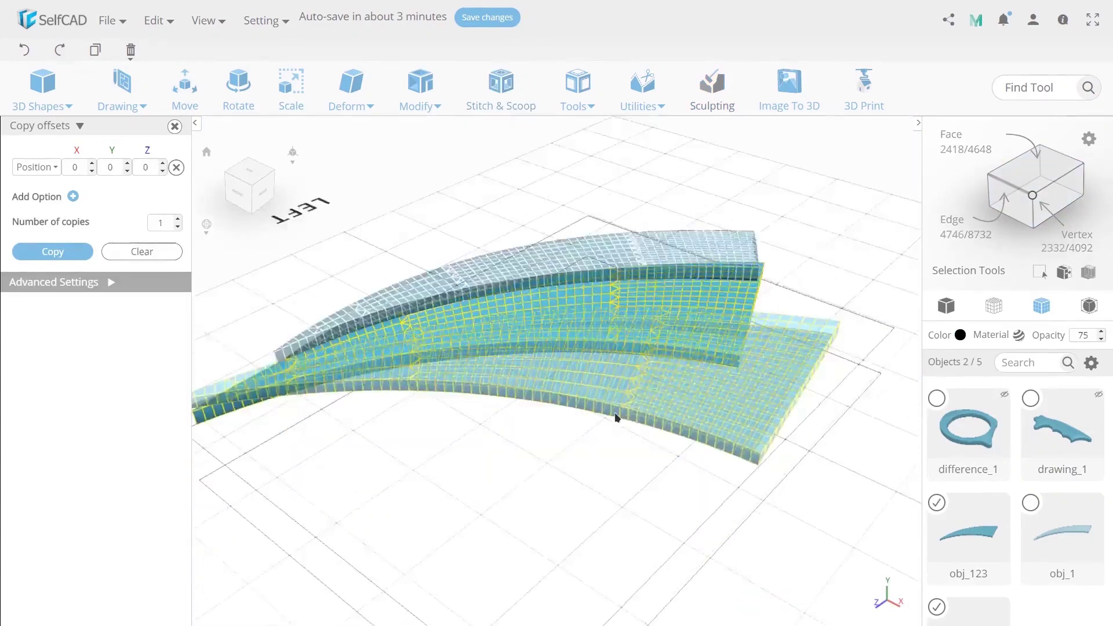
{"action": "left_click_drag", "start_coordinate": [617, 416], "coordinate": [612, 458]}
{"action": "left_click", "coordinate": [65, 222]}
{"action": "left_click", "coordinate": [46, 250]}
{"action": "left_click", "coordinate": [51, 261]}
{"action": "left_click_drag", "start_coordinate": [510, 395], "coordinate": [622, 370]}
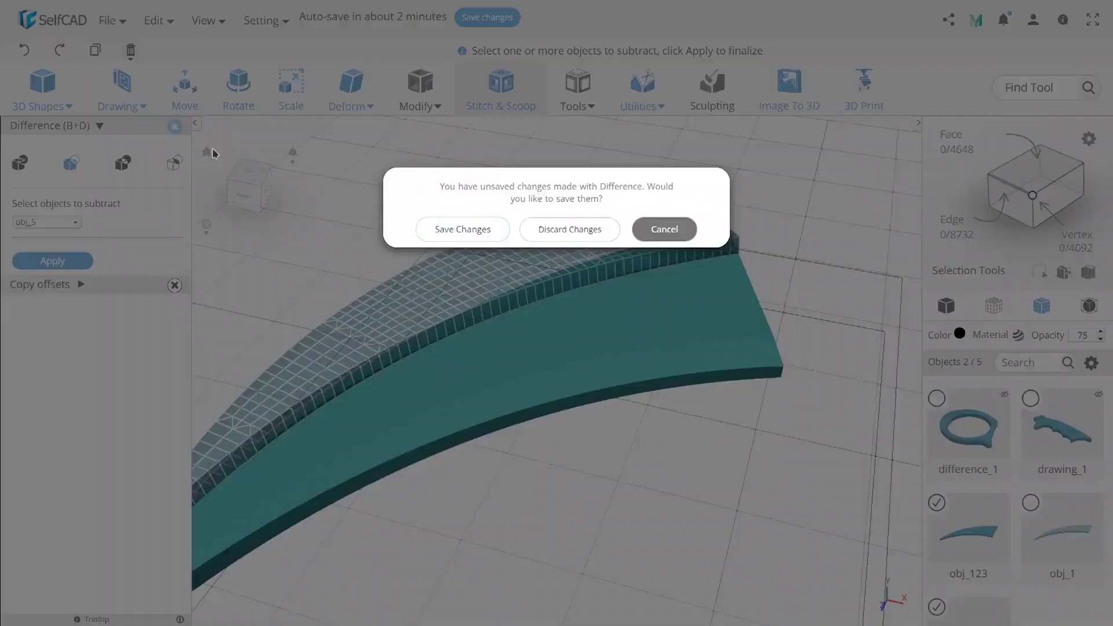
{"action": "left_click", "coordinate": [570, 227]}
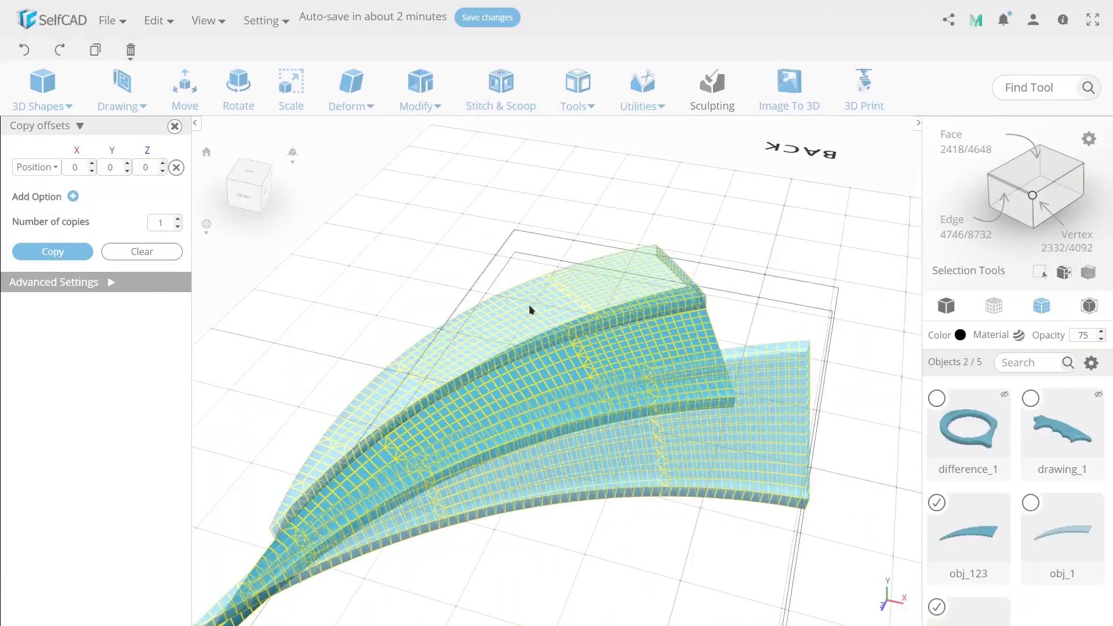
{"action": "left_click", "coordinate": [49, 237]}
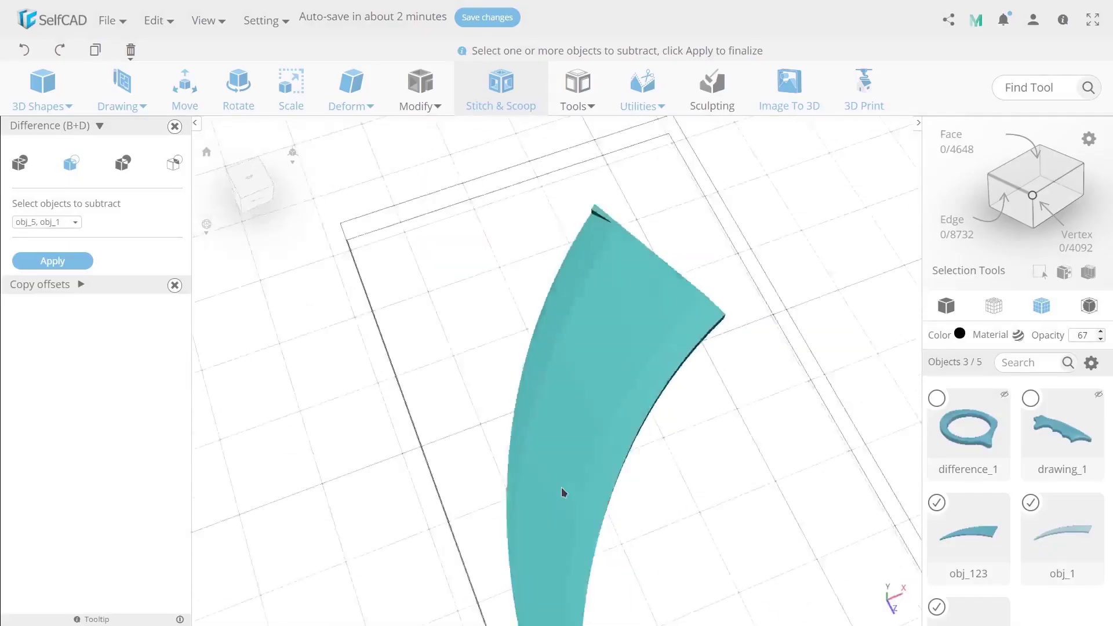
Add a cube 100 wide, 100 high and 100 deep at the wide end of the blade pieces
{"action": "left_click", "coordinate": [19, 103]}
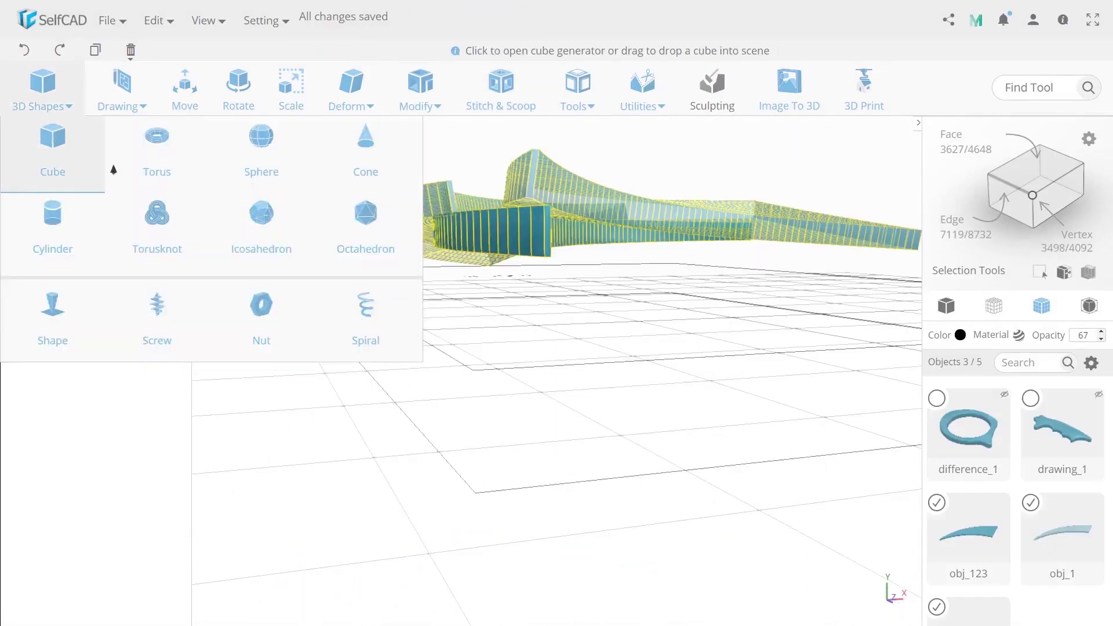
{"action": "left_click", "coordinate": [113, 170]}
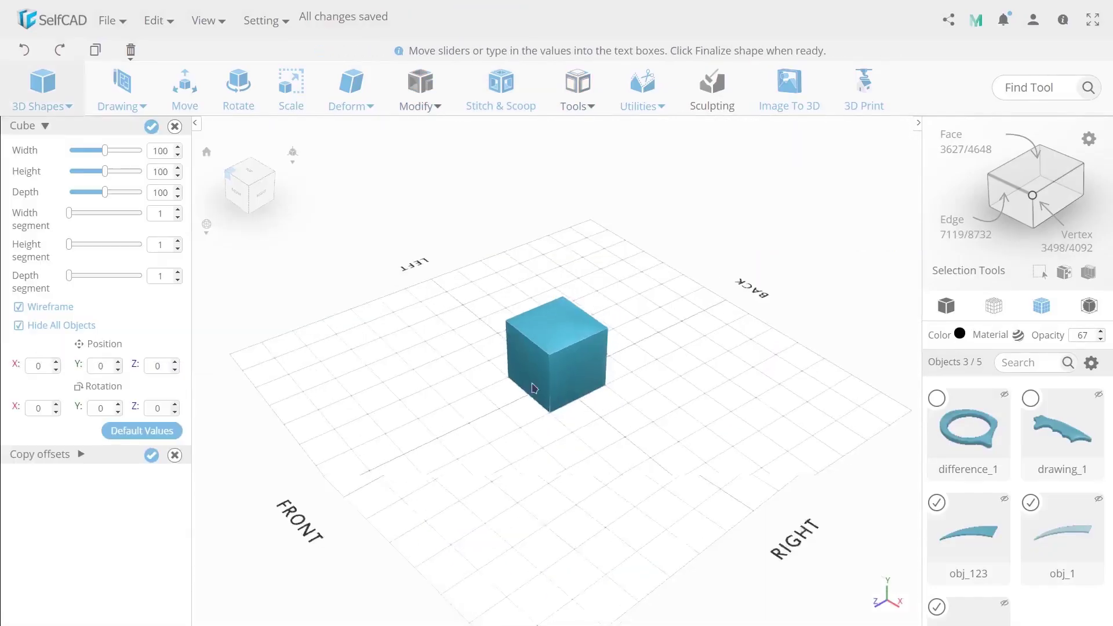
{"action": "left_click", "coordinate": [151, 127]}
{"action": "right_click_drag", "start_coordinate": [429, 393], "coordinate": [823, 417]}
{"action": "scroll", "coordinate": [594, 390], "scroll_direction": "up", "scroll_amount": 4}
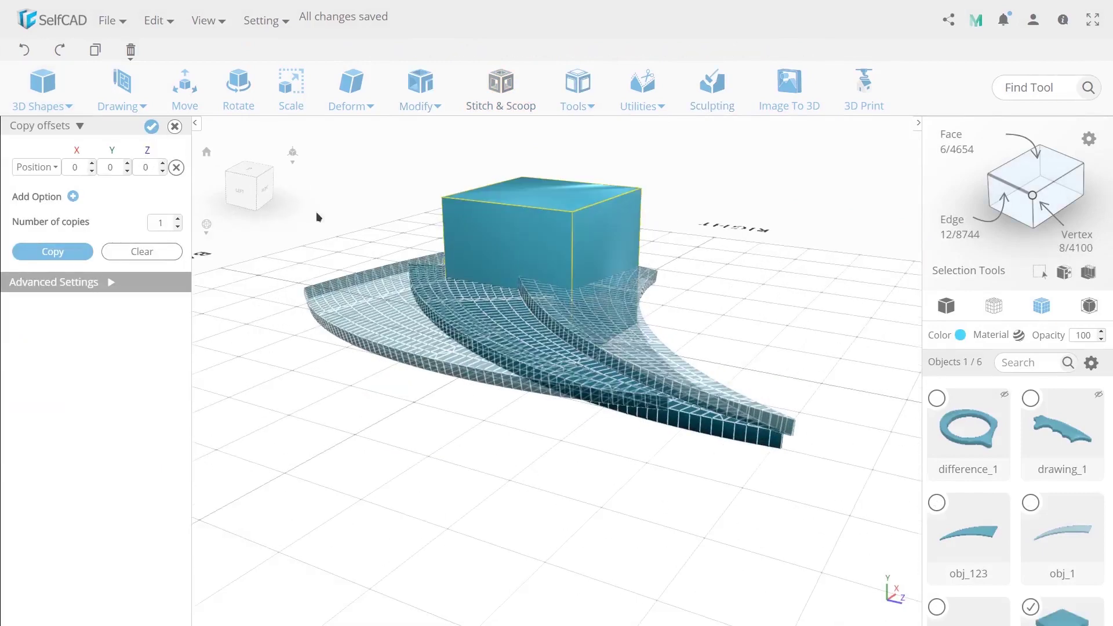
{"action": "right_click_drag", "start_coordinate": [471, 347], "coordinate": [548, 377]}
{"action": "left_click_drag", "start_coordinate": [536, 359], "coordinate": [442, 382]}
{"action": "left_click_drag", "start_coordinate": [418, 423], "coordinate": [425, 461]}
{"action": "right_click_drag", "start_coordinate": [626, 493], "coordinate": [572, 394]}
{"action": "scroll", "coordinate": [562, 406], "scroll_direction": "down", "scroll_amount": 4}
Scale the cube into a flat slab spanning the blade, to about X 199 and Y 41, stretched along Z
{"action": "left_click", "coordinate": [291, 107]}
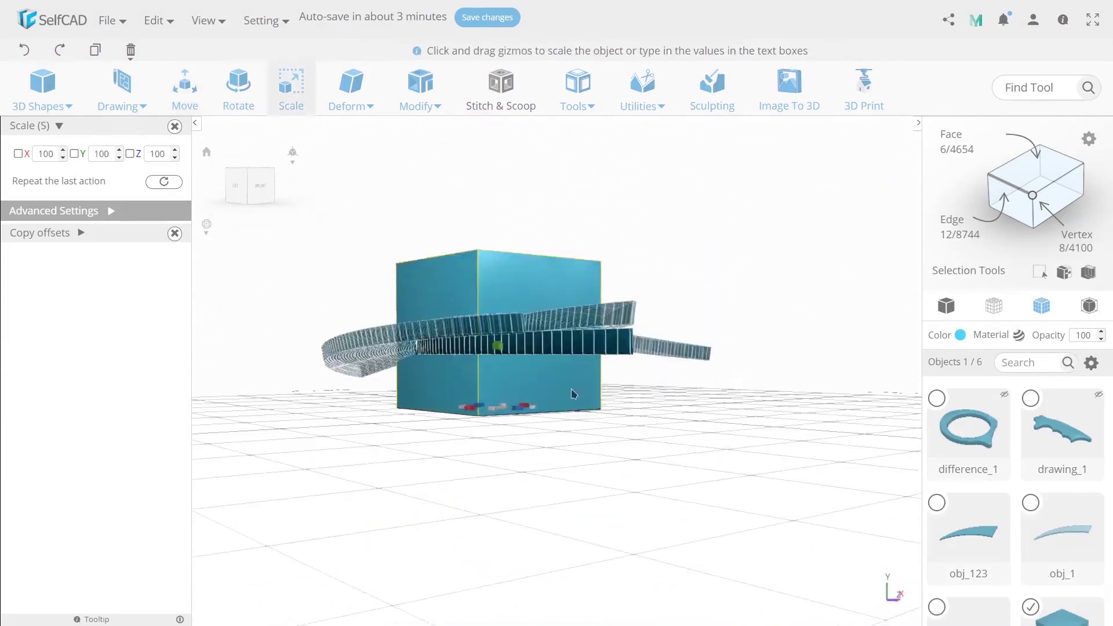
{"action": "left_click_drag", "start_coordinate": [522, 423], "coordinate": [528, 432]}
{"action": "right_click_drag", "start_coordinate": [528, 432], "coordinate": [768, 359]}
{"action": "scroll", "coordinate": [640, 443], "scroll_direction": "up", "scroll_amount": 4}
{"action": "scroll", "coordinate": [768, 363], "scroll_direction": "up", "scroll_amount": 5}
{"action": "left_click_drag", "start_coordinate": [392, 527], "coordinate": [428, 540]}
{"action": "right_click_drag", "start_coordinate": [760, 571], "coordinate": [609, 612]}
{"action": "scroll", "coordinate": [683, 578], "scroll_direction": "down", "scroll_amount": 5}
{"action": "scroll", "coordinate": [522, 493], "scroll_direction": "down", "scroll_amount": 2}
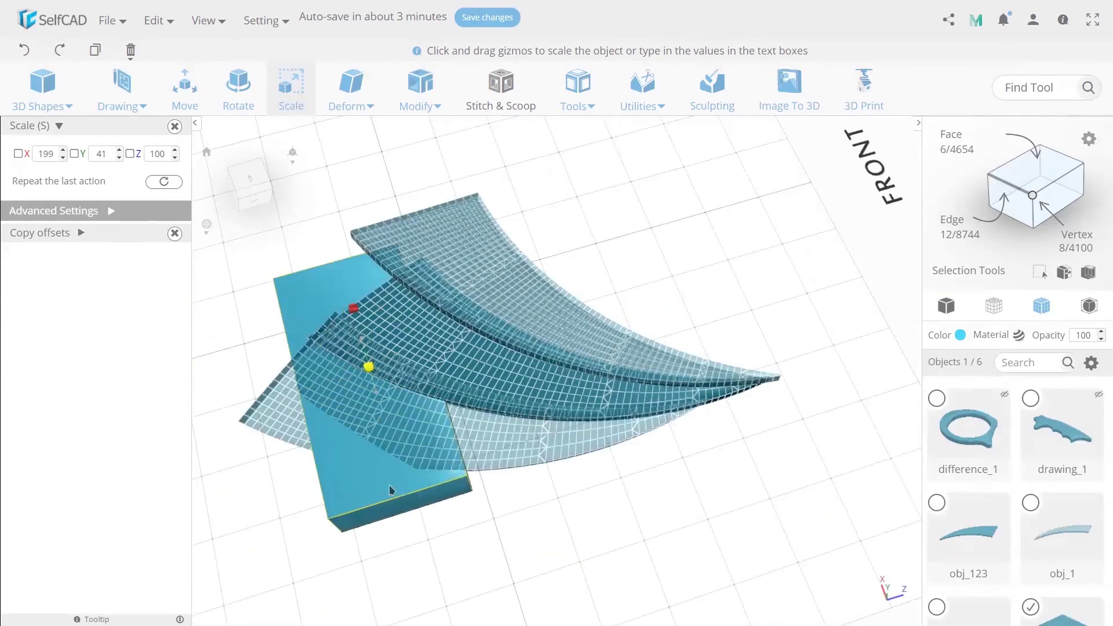
{"action": "left_click_drag", "start_coordinate": [388, 485], "coordinate": [586, 434]}
Subtract the slab and both tilted blade copies from the original blade with Difference and save the result
{"action": "left_click", "coordinate": [667, 414], "text": "shift"}
{"action": "left_click", "coordinate": [664, 390], "text": "shift"}
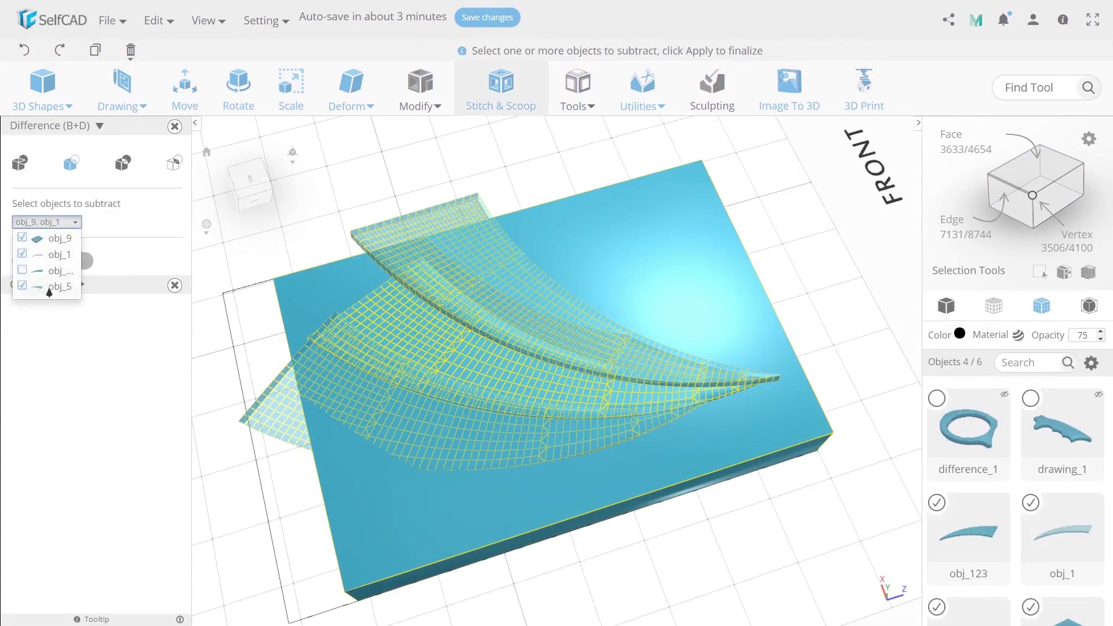
{"action": "left_click", "coordinate": [84, 368]}
{"action": "left_click", "coordinate": [53, 261]}
{"action": "right_click_drag", "start_coordinate": [768, 409], "coordinate": [233, 145]}
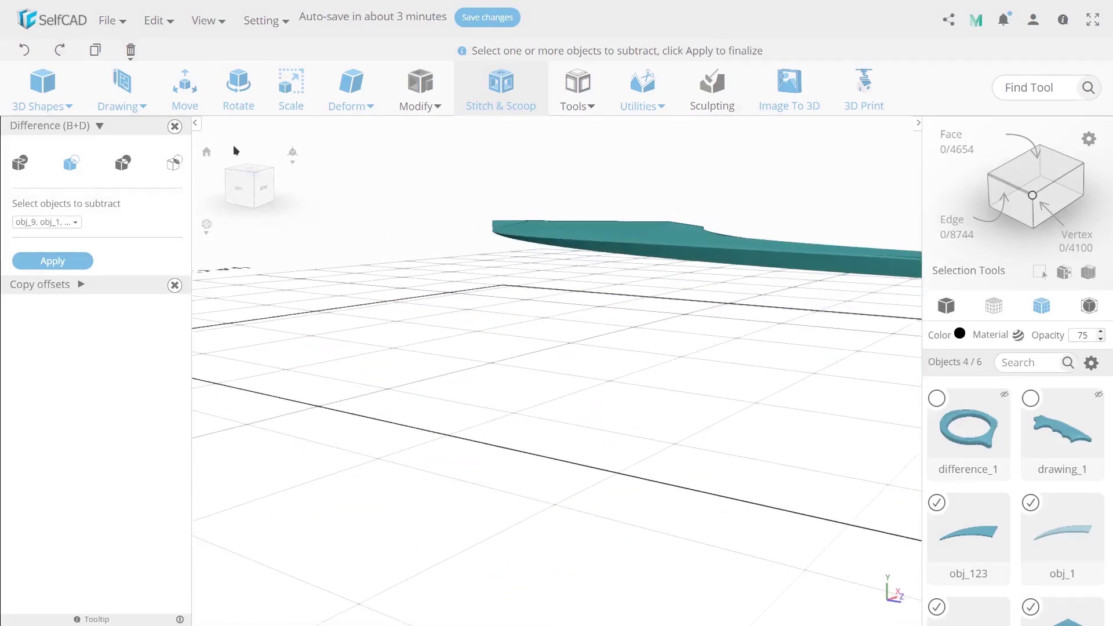
{"action": "left_click", "coordinate": [175, 127]}
{"action": "left_click", "coordinate": [457, 238]}
Display the bevelled blade as a solid without its wireframe
{"action": "right_click_drag", "start_coordinate": [509, 280], "coordinate": [604, 458]}
{"action": "left_click_drag", "start_coordinate": [583, 356], "coordinate": [601, 285]}
{"action": "right_click_drag", "start_coordinate": [637, 371], "coordinate": [533, 337]}
{"action": "scroll", "coordinate": [531, 333], "scroll_direction": "up", "scroll_amount": 3}
{"action": "left_click", "coordinate": [947, 305]}
{"action": "right_click_drag", "start_coordinate": [603, 342], "coordinate": [614, 412]}
{"action": "scroll", "coordinate": [492, 351], "scroll_direction": "down", "scroll_amount": 4}
Make one copy of the bevelled blade and move it beside the original, to about X -94, Z 64
{"action": "left_click", "coordinate": [175, 126]}
{"action": "left_click", "coordinate": [578, 90]}
{"action": "left_click", "coordinate": [48, 255]}
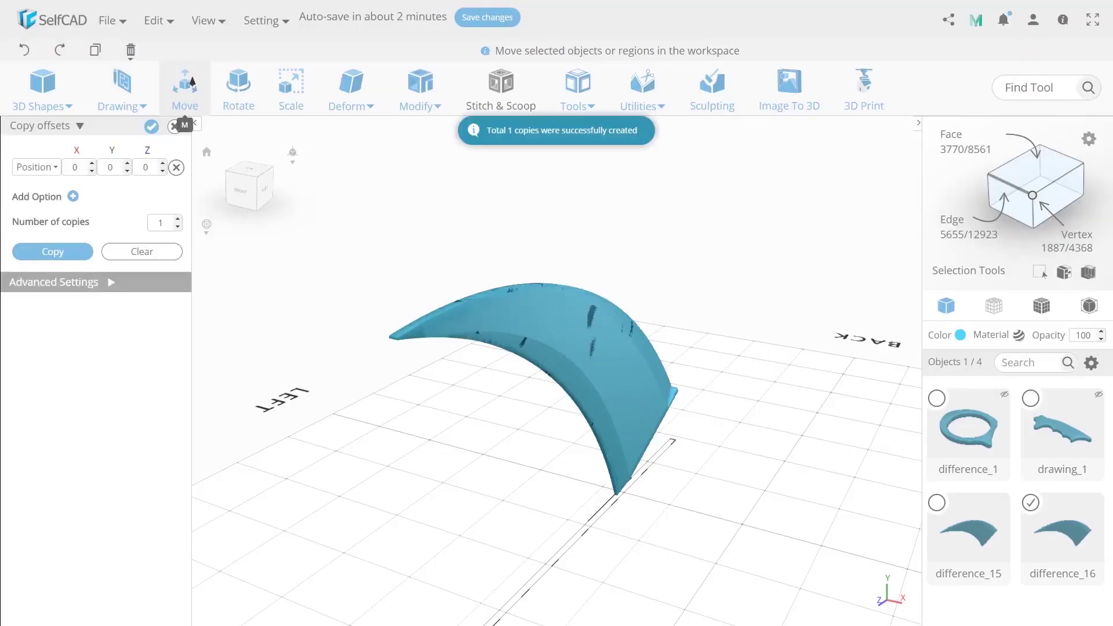
{"action": "right_click_drag", "start_coordinate": [383, 372], "coordinate": [398, 410]}
{"action": "right_click_drag", "start_coordinate": [578, 518], "coordinate": [578, 486]}
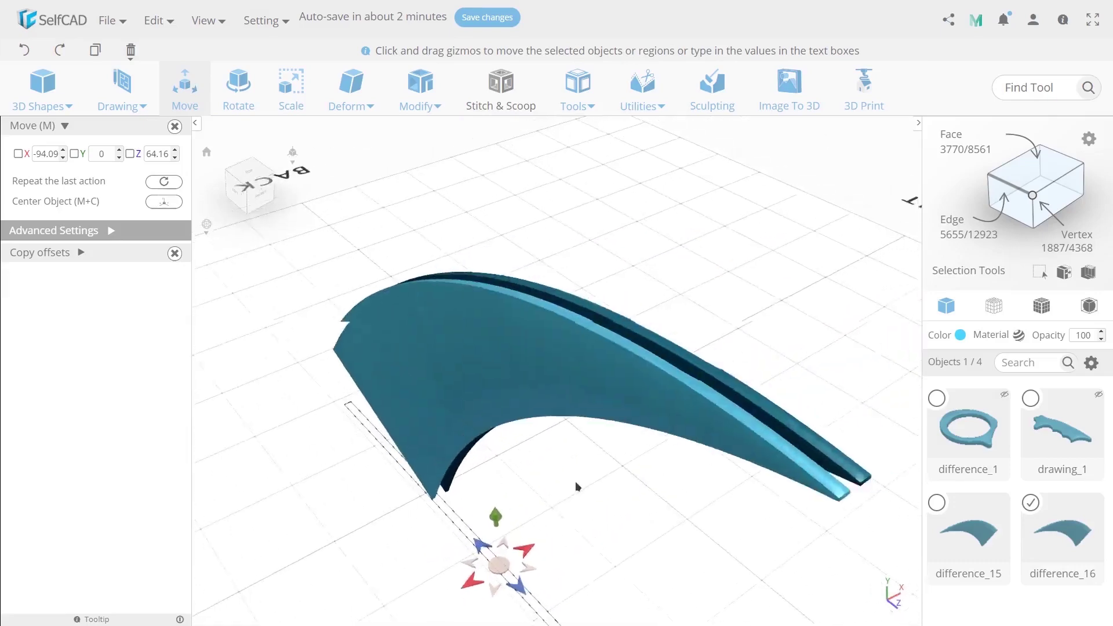
Mirror the copied blade so that it forms the opposite half of the blade
{"action": "left_click", "coordinate": [619, 104]}
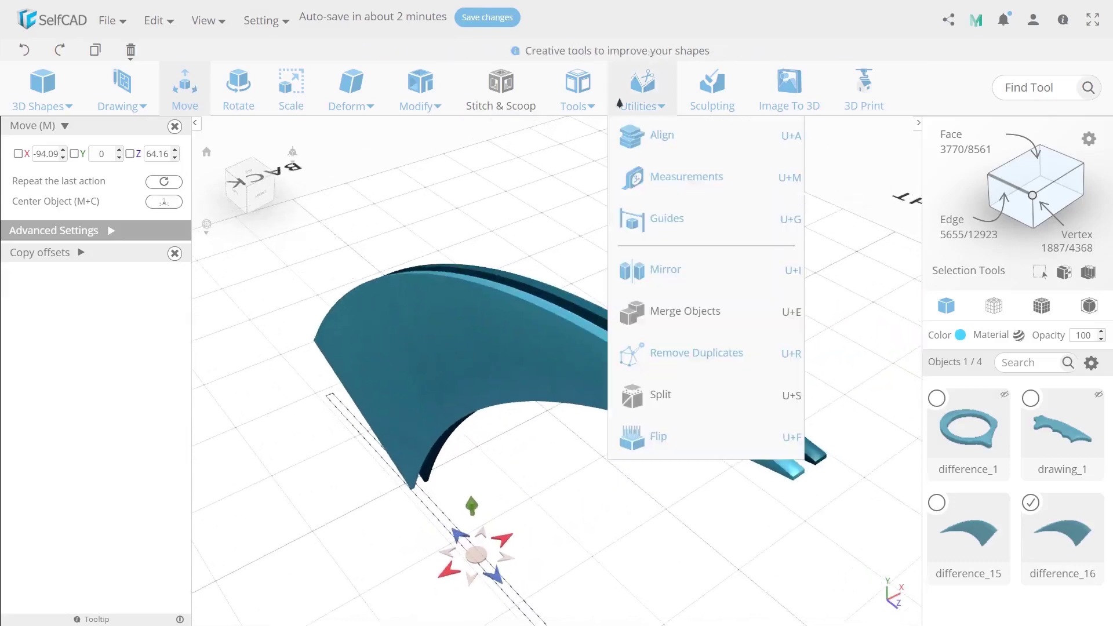
{"action": "left_click", "coordinate": [666, 273]}
{"action": "right_click_drag", "start_coordinate": [596, 389], "coordinate": [215, 140]}
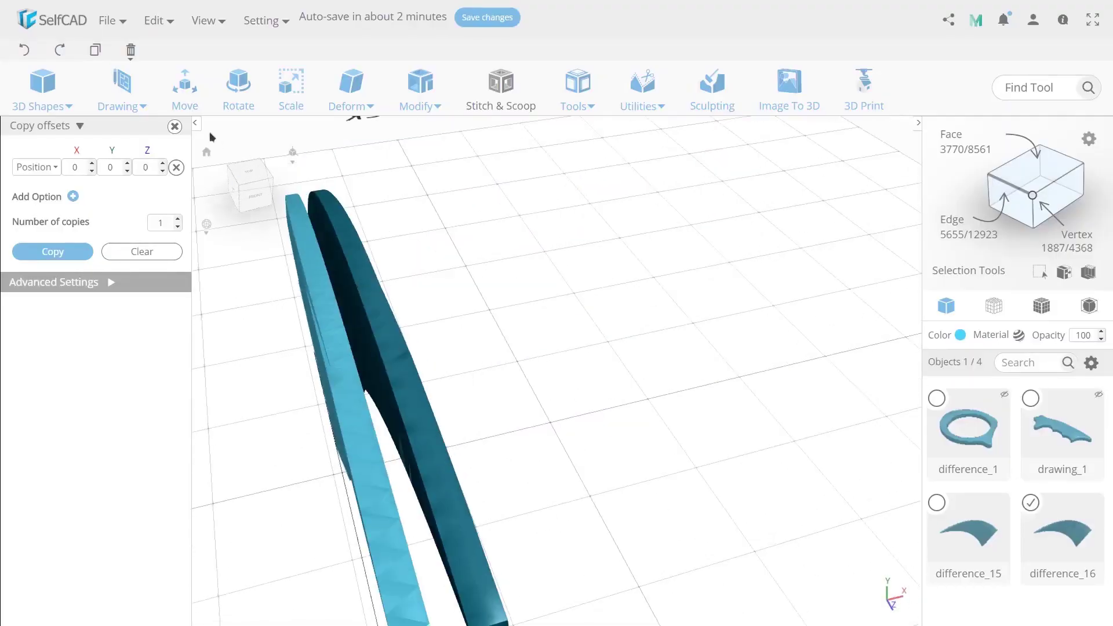
{"action": "right_click_drag", "start_coordinate": [425, 577], "coordinate": [598, 391]}
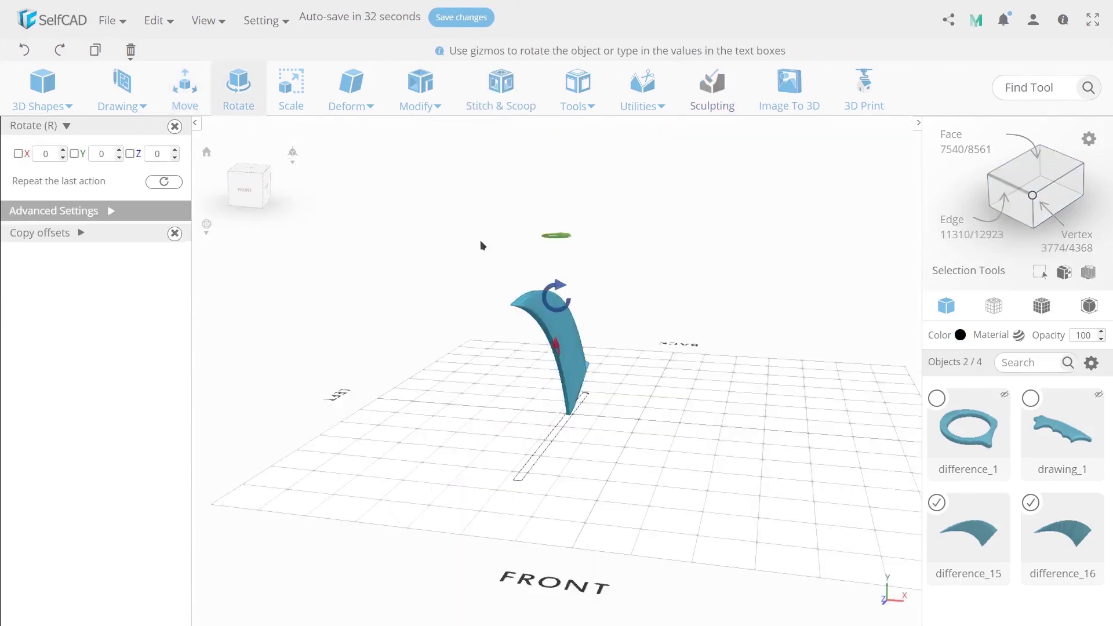
Rotate both blade halves together until they lie flat, and unhide the finger ring and handle
{"action": "right_click_drag", "start_coordinate": [554, 362], "coordinate": [676, 458]}
{"action": "left_click_drag", "start_coordinate": [517, 321], "coordinate": [517, 322]}
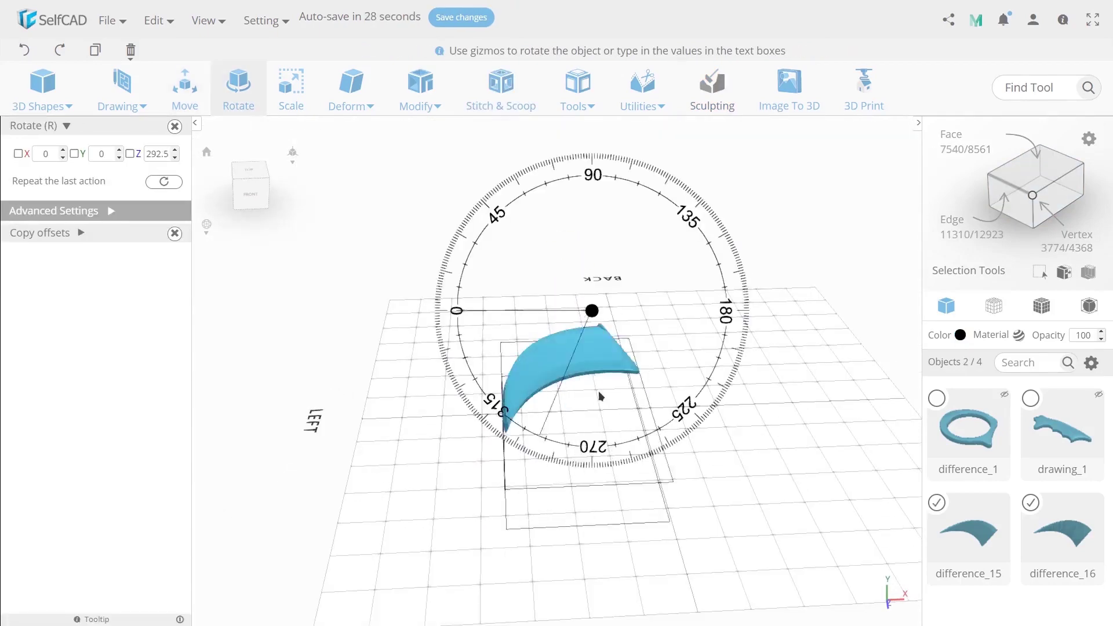
{"action": "left_click_drag", "start_coordinate": [614, 412], "coordinate": [615, 413]}
{"action": "scroll", "coordinate": [681, 475], "scroll_direction": "down", "scroll_amount": 3}
{"action": "right_click_drag", "start_coordinate": [696, 490], "coordinate": [767, 519]}
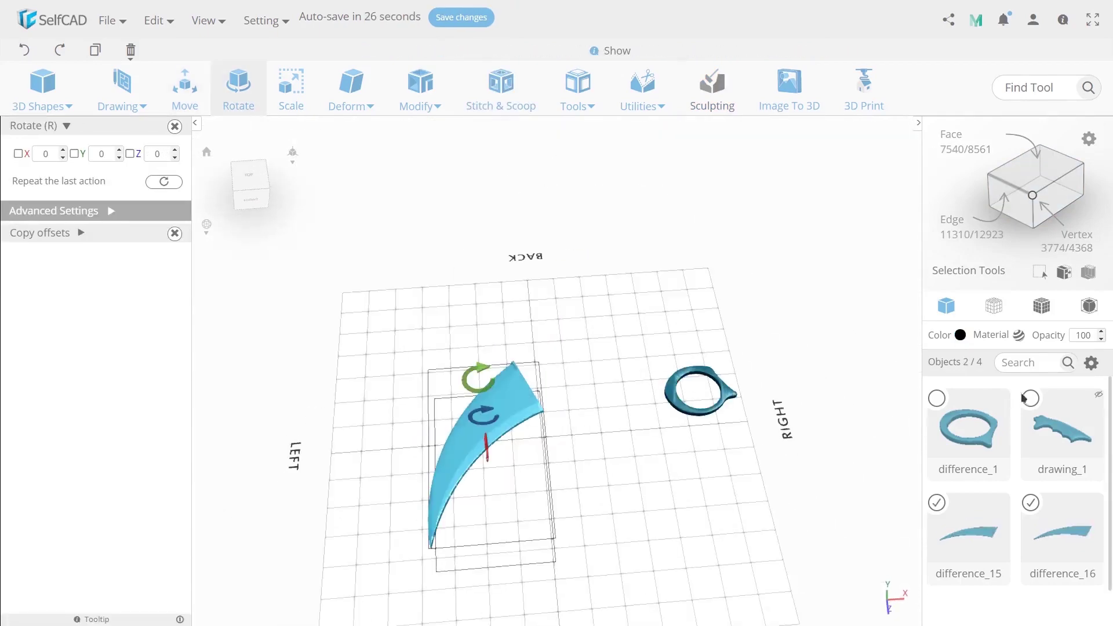
{"action": "right_click_drag", "start_coordinate": [675, 416], "coordinate": [614, 383]}
{"action": "scroll", "coordinate": [609, 400], "scroll_direction": "up", "scroll_amount": 3}
Lower both blade halves together to the level of the handle
{"action": "left_click", "coordinate": [185, 90]}
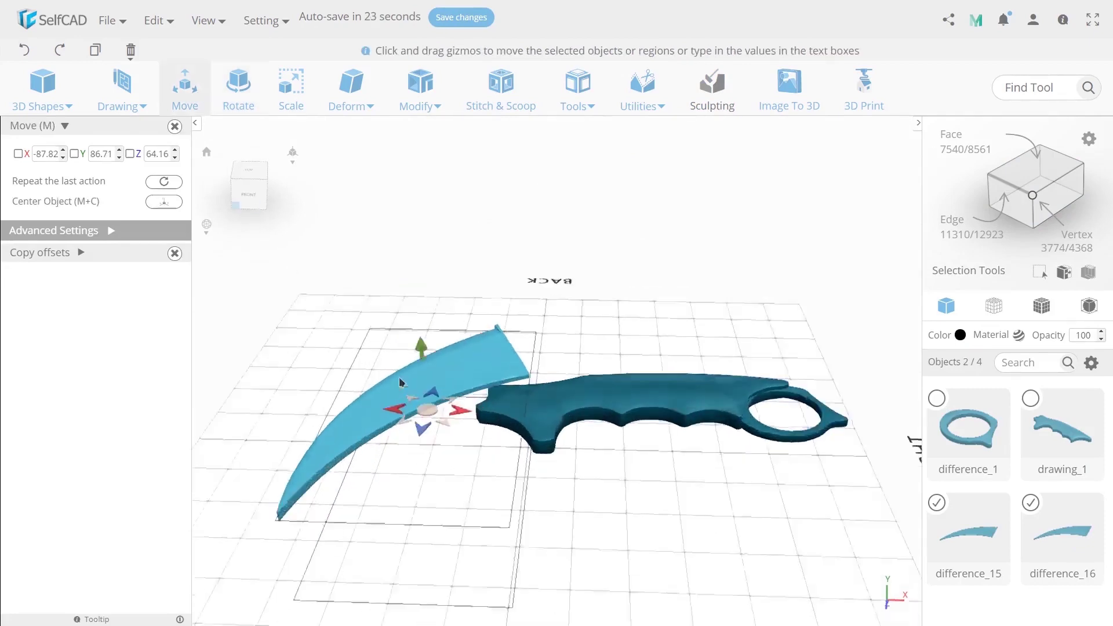
{"action": "right_click_drag", "start_coordinate": [400, 381], "coordinate": [426, 301]}
{"action": "left_click_drag", "start_coordinate": [419, 276], "coordinate": [450, 426]}
{"action": "right_click_drag", "start_coordinate": [464, 394], "coordinate": [464, 348]}
{"action": "left_click", "coordinate": [102, 153]}
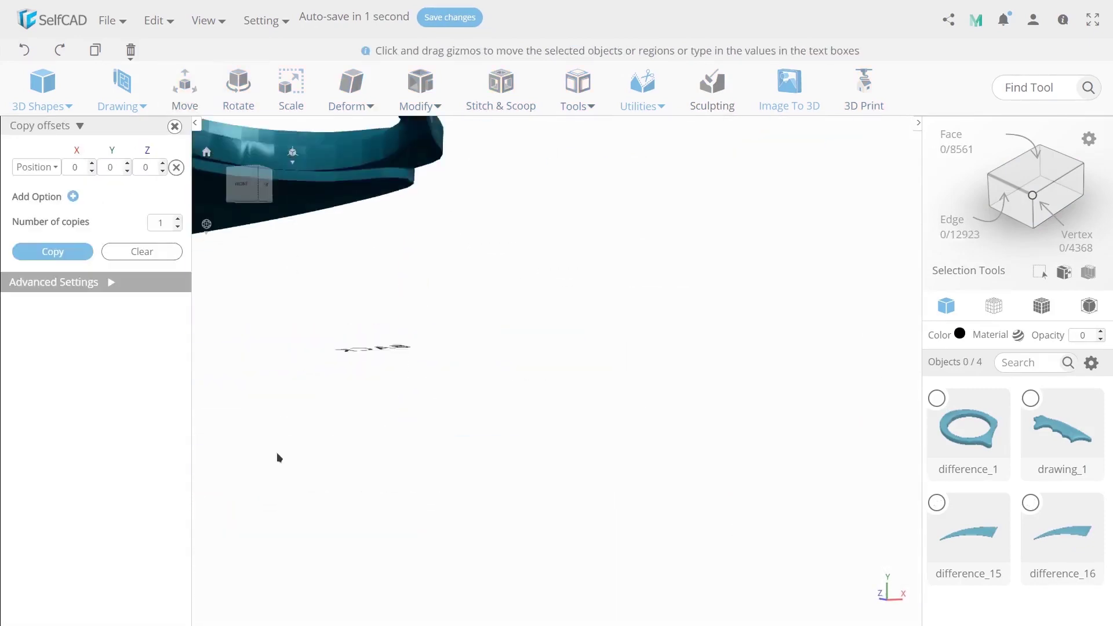
Raise the selected part slightly to align the finger ring and handle in height
{"action": "right_click_drag", "start_coordinate": [277, 452], "coordinate": [587, 377]}
{"action": "left_click", "coordinate": [587, 377]}
{"action": "left_click", "coordinate": [185, 90]}
{"action": "left_click_drag", "start_coordinate": [733, 290], "coordinate": [732, 281]}
{"action": "left_click", "coordinate": [406, 429]}
{"action": "scroll", "coordinate": [659, 338], "scroll_direction": "down", "scroll_amount": 5}
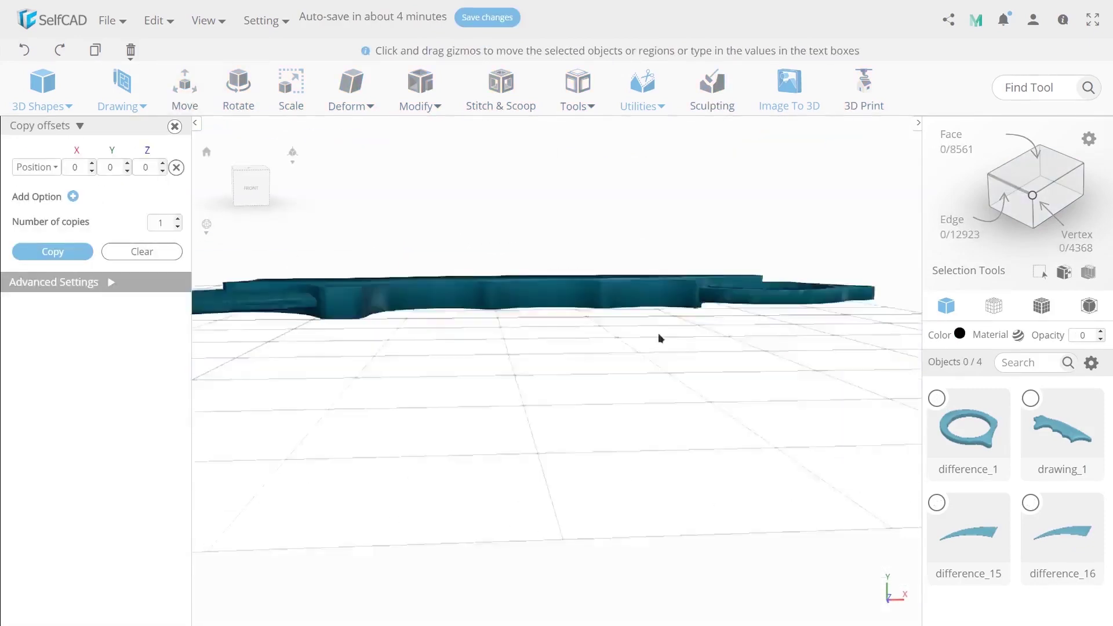
Move the handle and finger ring together onto the base of the blade, to about X 136, Y 1, Z -59
{"action": "right_click_drag", "start_coordinate": [659, 338], "coordinate": [618, 458]}
{"action": "scroll", "coordinate": [654, 375], "scroll_direction": "up", "scroll_amount": 4}
{"action": "right_click_drag", "start_coordinate": [652, 374], "coordinate": [625, 362]}
{"action": "left_click", "coordinate": [591, 302]}
{"action": "left_click", "coordinate": [748, 415]}
{"action": "left_click", "coordinate": [185, 90]}
{"action": "right_click_drag", "start_coordinate": [517, 330], "coordinate": [586, 337]}
{"action": "right_click_drag", "start_coordinate": [639, 311], "coordinate": [611, 253]}
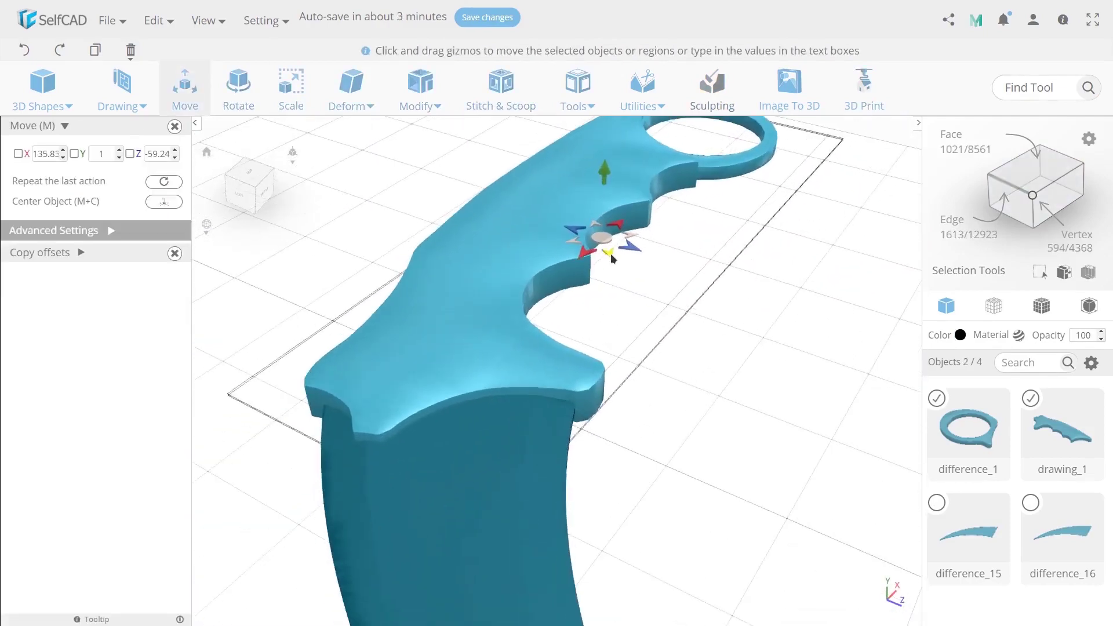
{"action": "right_click_drag", "start_coordinate": [617, 363], "coordinate": [514, 358]}
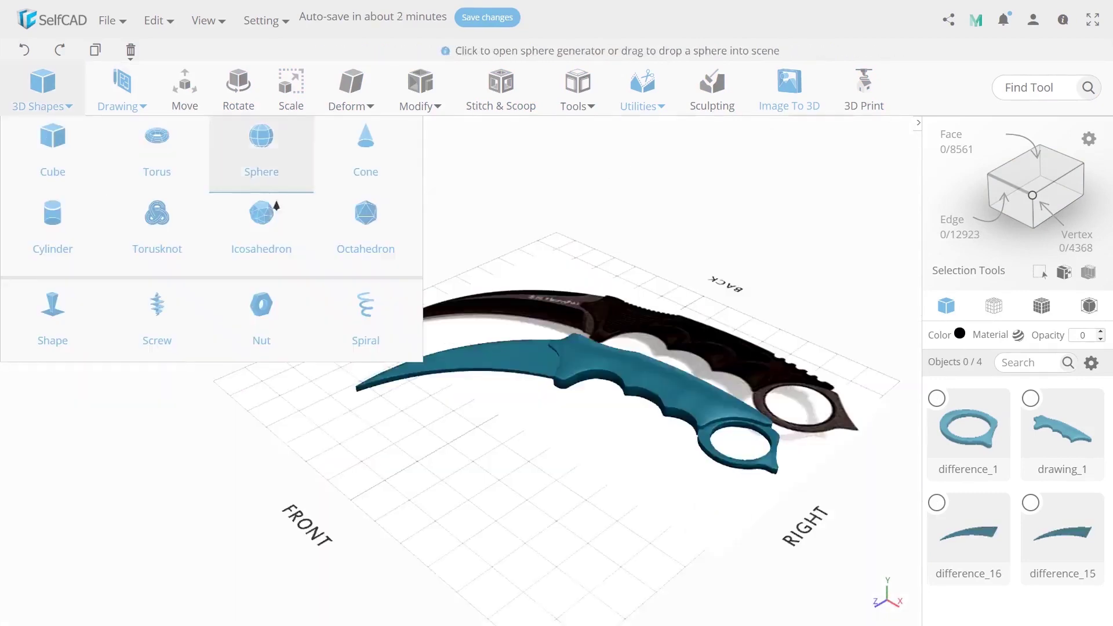
Add a sphere of radius 50 and scale it into a flat ellipsoid with Y at 37 and a reduced X
{"action": "left_click_drag", "start_coordinate": [277, 206], "coordinate": [542, 323]}
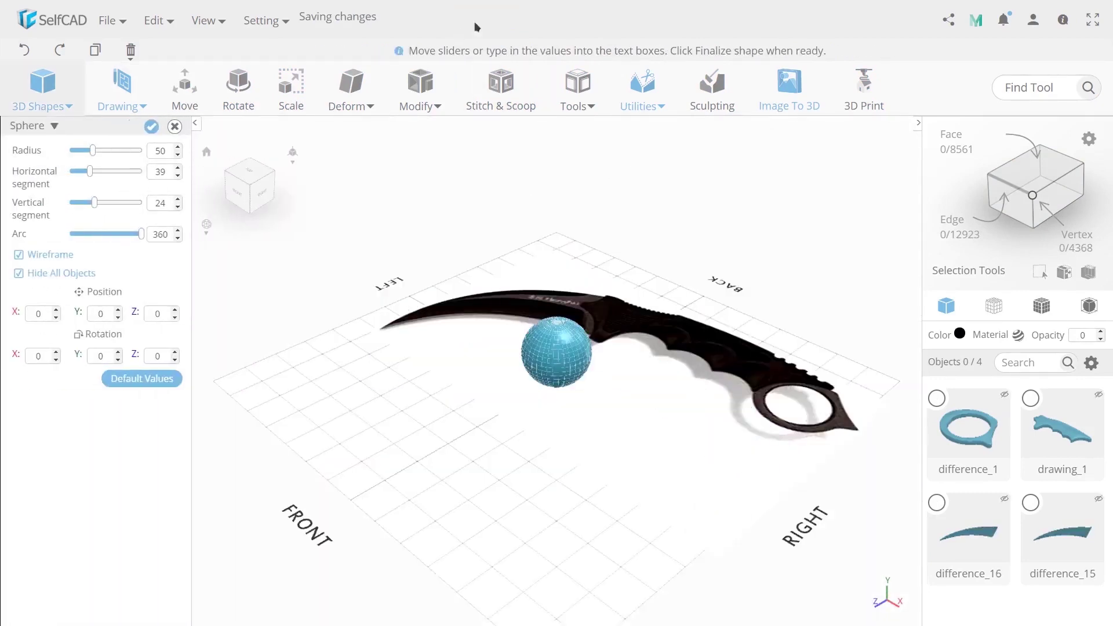
{"action": "left_click", "coordinate": [152, 129]}
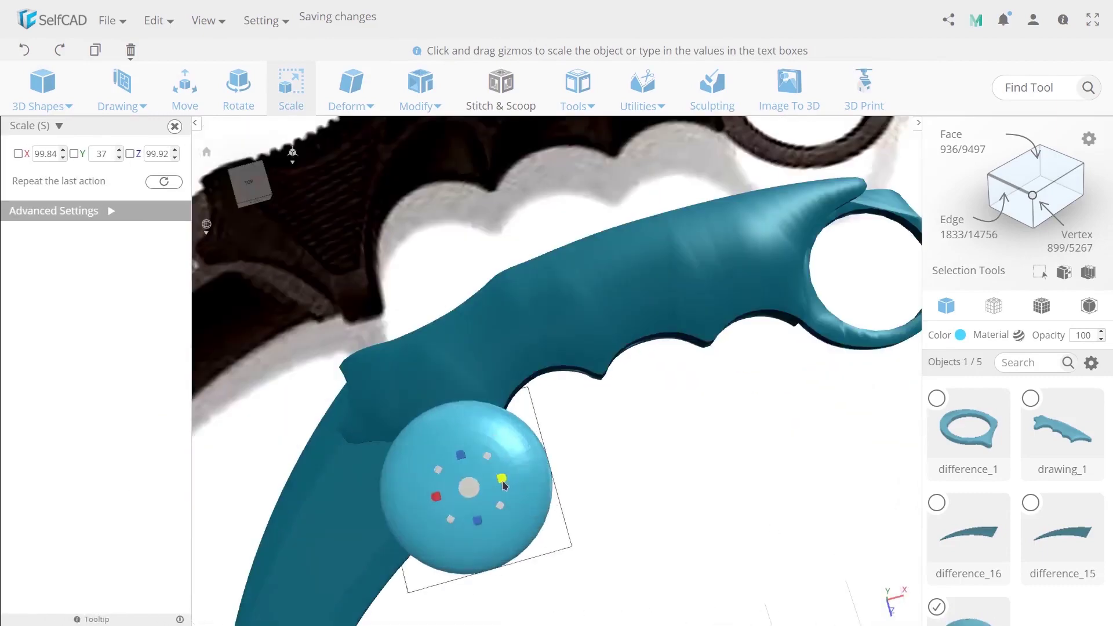
{"action": "left_click_drag", "start_coordinate": [498, 492], "coordinate": [461, 478]}
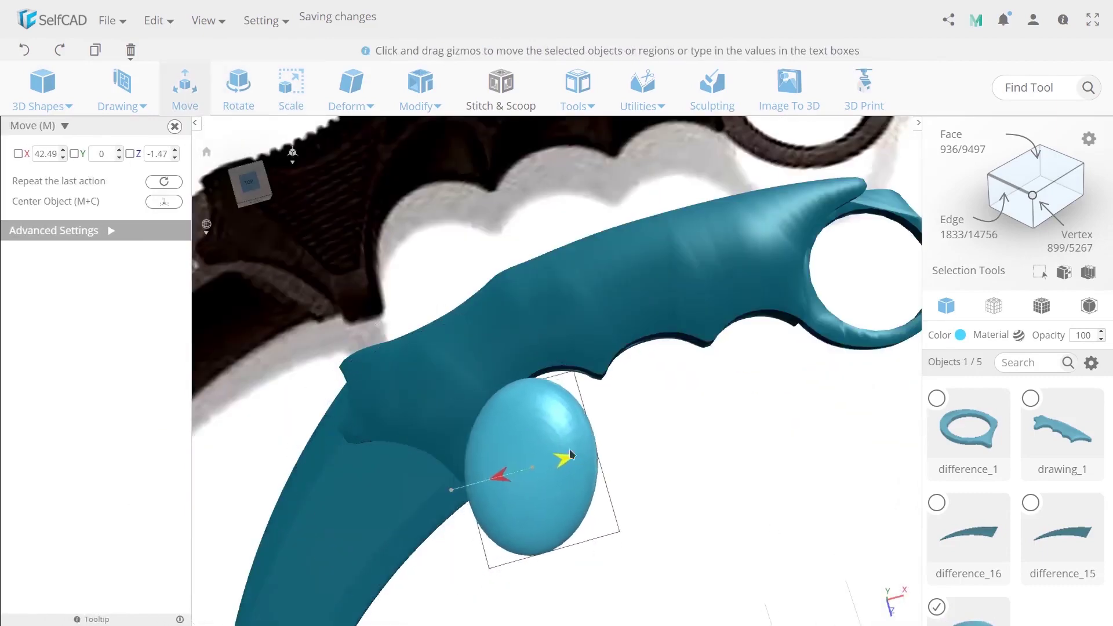
Move the ellipsoid onto the handle's first finger groove, to about X 53, Z -26, and raise it partly above the handle
{"action": "left_click_drag", "start_coordinate": [571, 455], "coordinate": [543, 410]}
{"action": "right_click_drag", "start_coordinate": [580, 505], "coordinate": [566, 401]}
{"action": "scroll", "coordinate": [562, 429], "scroll_direction": "up", "scroll_amount": 2}
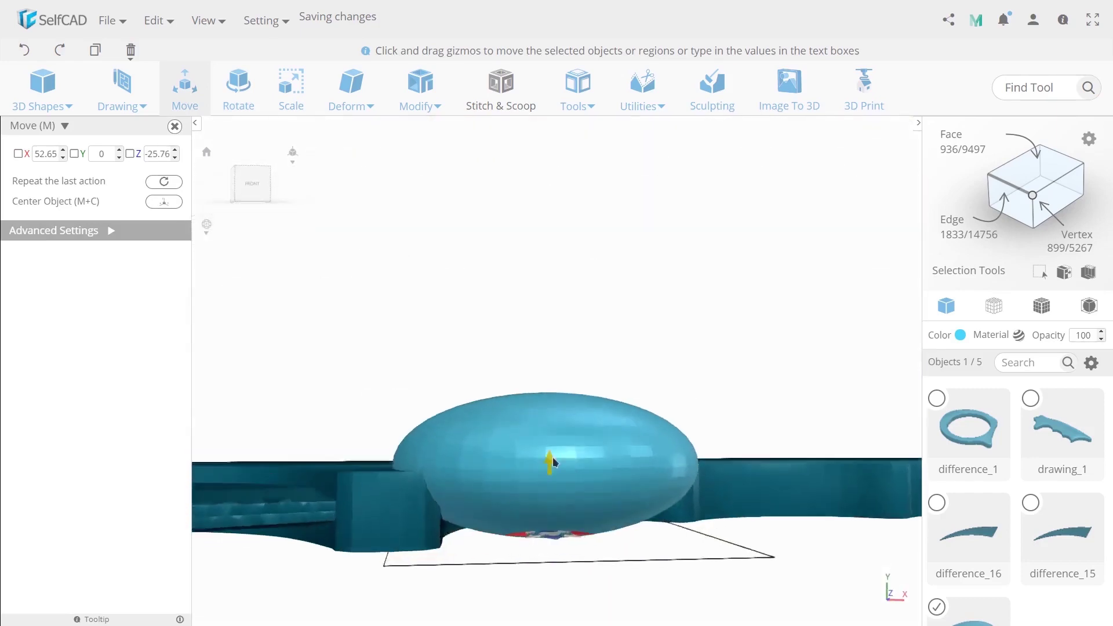
{"action": "left_click_drag", "start_coordinate": [562, 464], "coordinate": [561, 442]}
{"action": "right_click_drag", "start_coordinate": [606, 505], "coordinate": [603, 461]}
{"action": "mouse_move", "coordinate": [515, 467]}
{"action": "left_mouse_down"}
{"action": "mouse_move", "coordinate": [515, 442]}
{"action": "mouse_move", "coordinate": [514, 458]}
{"action": "left_mouse_up"}
{"action": "right_click_drag", "start_coordinate": [580, 499], "coordinate": [494, 531]}
{"action": "left_click", "coordinate": [174, 126]}
Try to subtract the ellipsoid from the handle with Difference
{"action": "right_click_drag", "start_coordinate": [440, 256], "coordinate": [579, 387]}
{"action": "left_click", "coordinate": [578, 388], "text": "shift"}
{"action": "left_click", "coordinate": [501, 90]}
{"action": "left_click", "coordinate": [73, 164]}
{"action": "left_click", "coordinate": [46, 222]}
{"action": "left_click", "coordinate": [29, 238]}
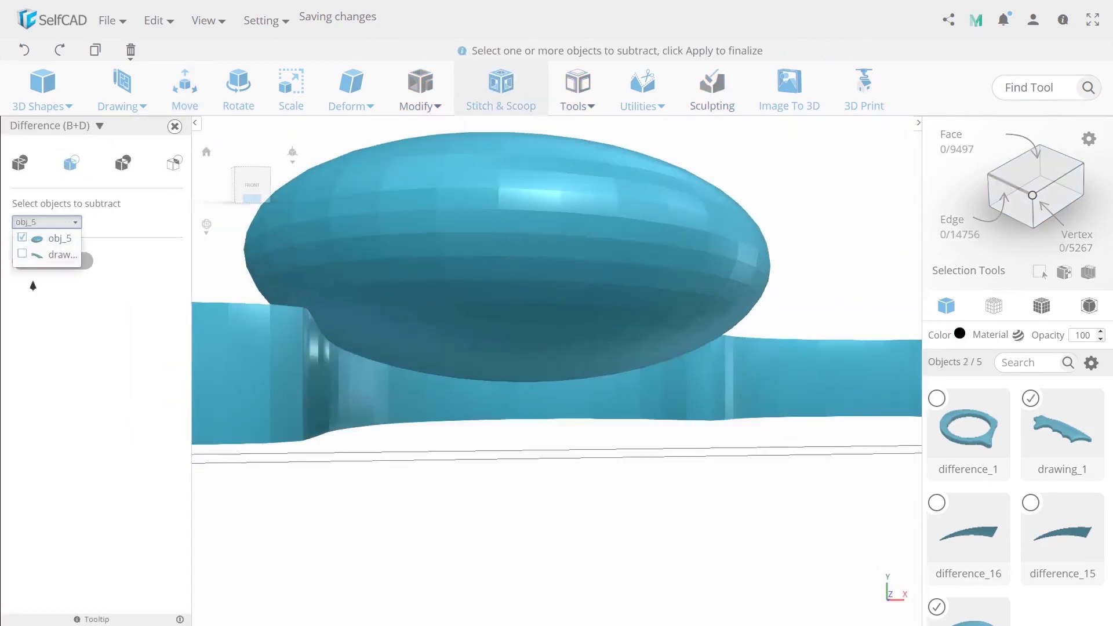
{"action": "left_click", "coordinate": [33, 286]}
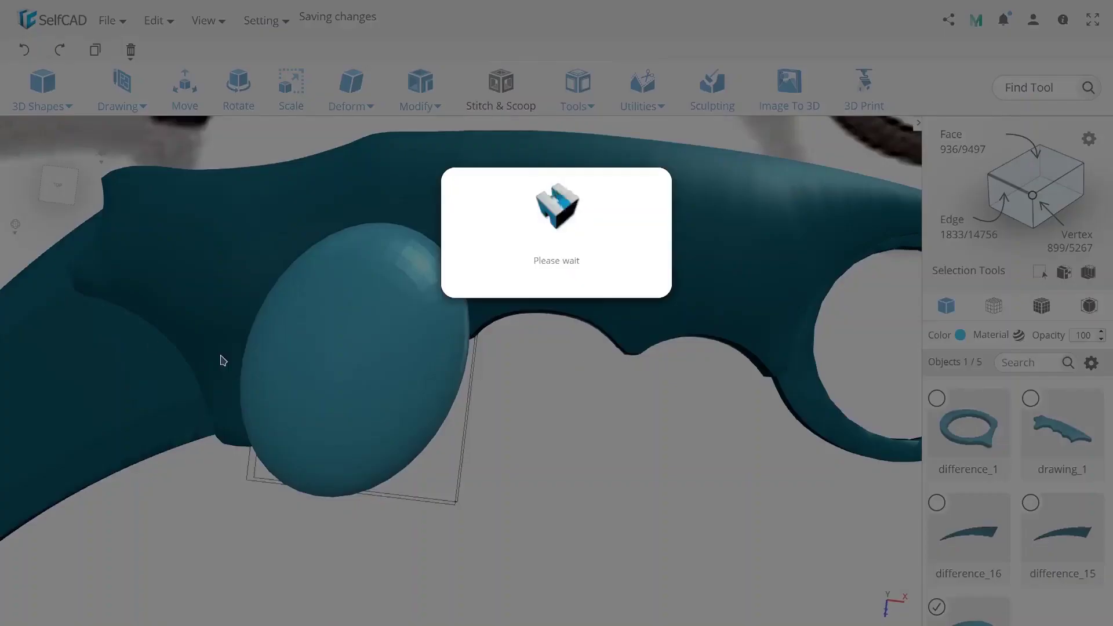
Copy the ellipsoid and move the copy to the second finger groove, to about X 128, Y 8, Z -29
{"action": "left_click", "coordinate": [95, 50]}
{"action": "left_click", "coordinate": [75, 257]}
{"action": "left_click_drag", "start_coordinate": [405, 369], "coordinate": [580, 388]}
{"action": "right_click_drag", "start_coordinate": [608, 467], "coordinate": [623, 327]}
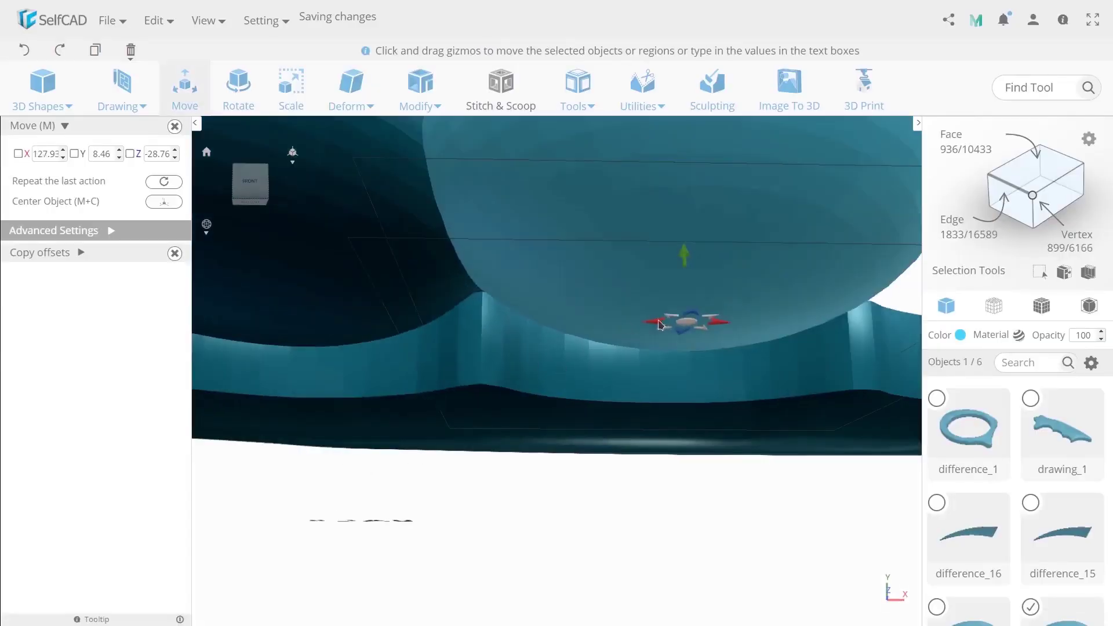
{"action": "scroll", "coordinate": [659, 325], "scroll_direction": "down", "scroll_amount": 5}
{"action": "left_click_drag", "start_coordinate": [603, 356], "coordinate": [641, 377]}
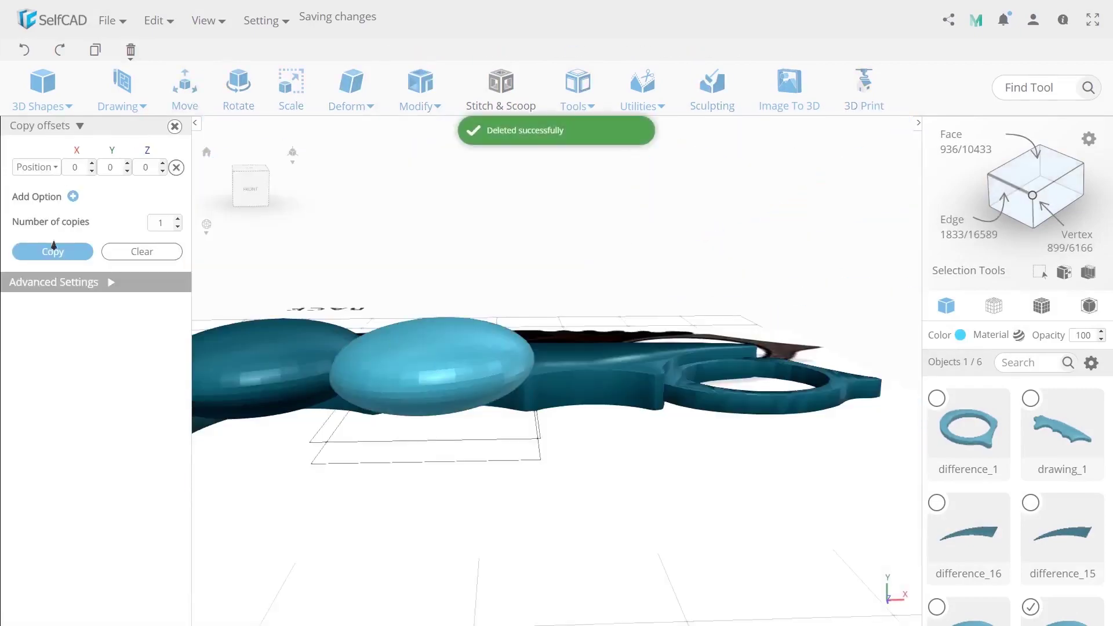
Copy the second ellipsoid and move the new copy to the third finger groove, to about X 201, Y 8, Z -29
{"action": "left_click", "coordinate": [54, 249]}
{"action": "left_click_drag", "start_coordinate": [485, 362], "coordinate": [604, 337]}
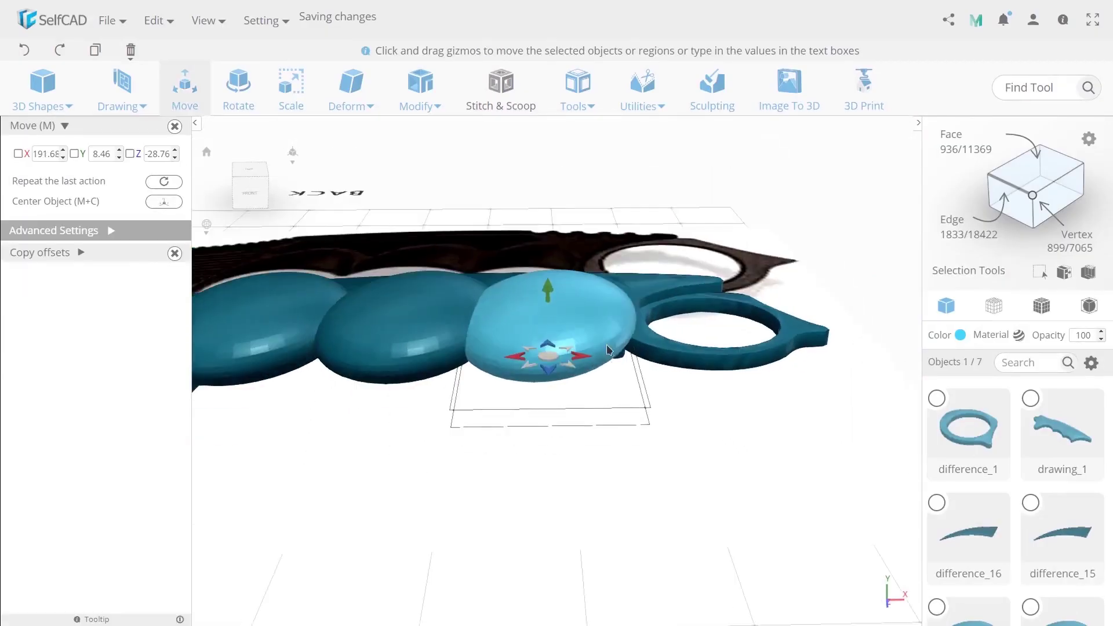
{"action": "right_click_drag", "start_coordinate": [435, 252], "coordinate": [455, 200]}
{"action": "scroll", "coordinate": [519, 316], "scroll_direction": "up", "scroll_amount": 5}
{"action": "right_click_drag", "start_coordinate": [522, 318], "coordinate": [539, 284]}
{"action": "left_click_drag", "start_coordinate": [669, 404], "coordinate": [719, 408]}
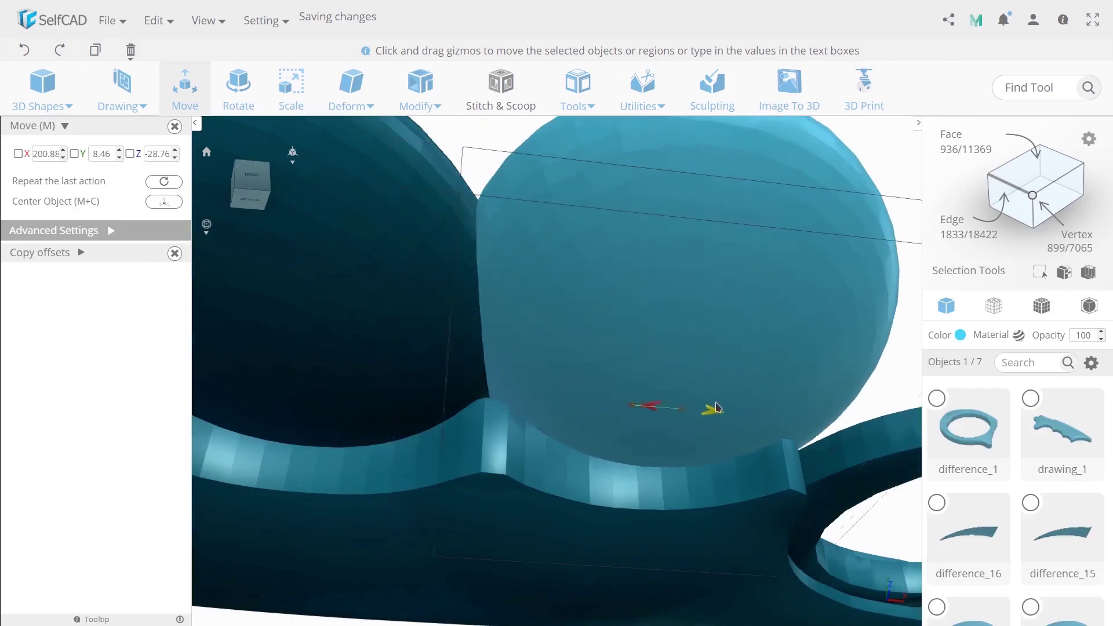
Fine-tune the third ellipsoid's position over the handle's third finger groove
{"action": "right_click_drag", "start_coordinate": [717, 413], "coordinate": [667, 466]}
{"action": "left_click_drag", "start_coordinate": [398, 525], "coordinate": [388, 523]}
{"action": "right_click_drag", "start_coordinate": [574, 516], "coordinate": [632, 478]}
Try to subtract the three ellipsoids from the handle with Difference
{"action": "left_click", "coordinate": [430, 377]}
{"action": "middle_click_drag", "start_coordinate": [431, 378], "coordinate": [641, 453]}
{"action": "left_click", "coordinate": [642, 460]}
{"action": "left_click", "coordinate": [574, 389]}
{"action": "left_click", "coordinate": [501, 90]}
{"action": "left_click", "coordinate": [72, 164]}
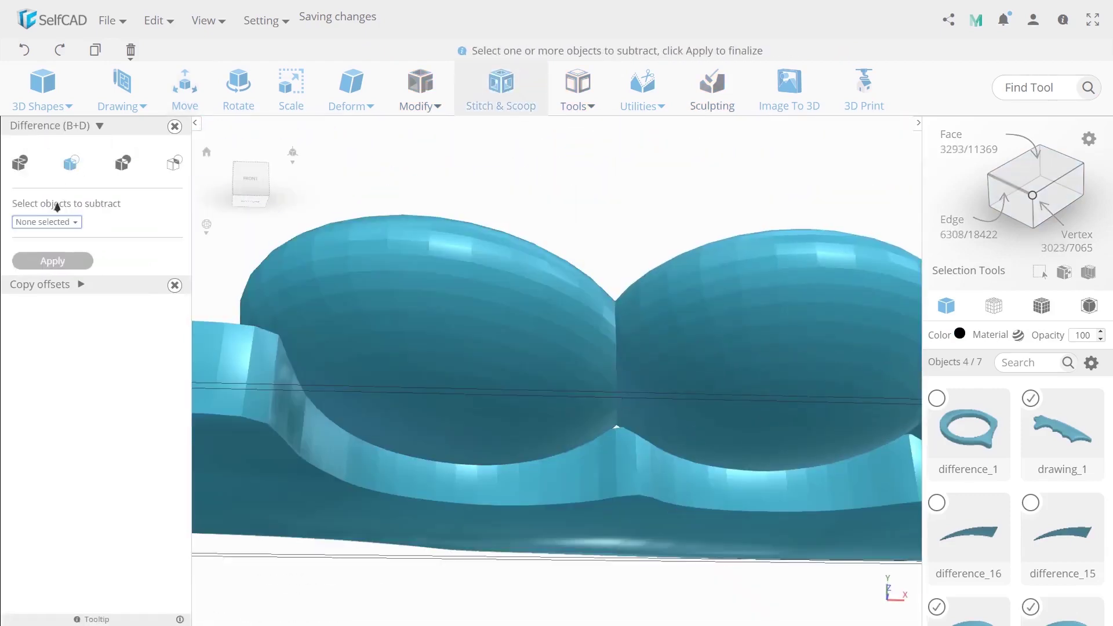
{"action": "left_click", "coordinate": [55, 337]}
{"action": "left_click", "coordinate": [53, 261]}
Examine the previewed finger-groove cuts along the handle, then cancel the Difference and clear the selection
{"action": "scroll", "coordinate": [636, 436], "scroll_direction": "down", "scroll_amount": 3}
{"action": "right_click_drag", "start_coordinate": [685, 447], "coordinate": [646, 491]}
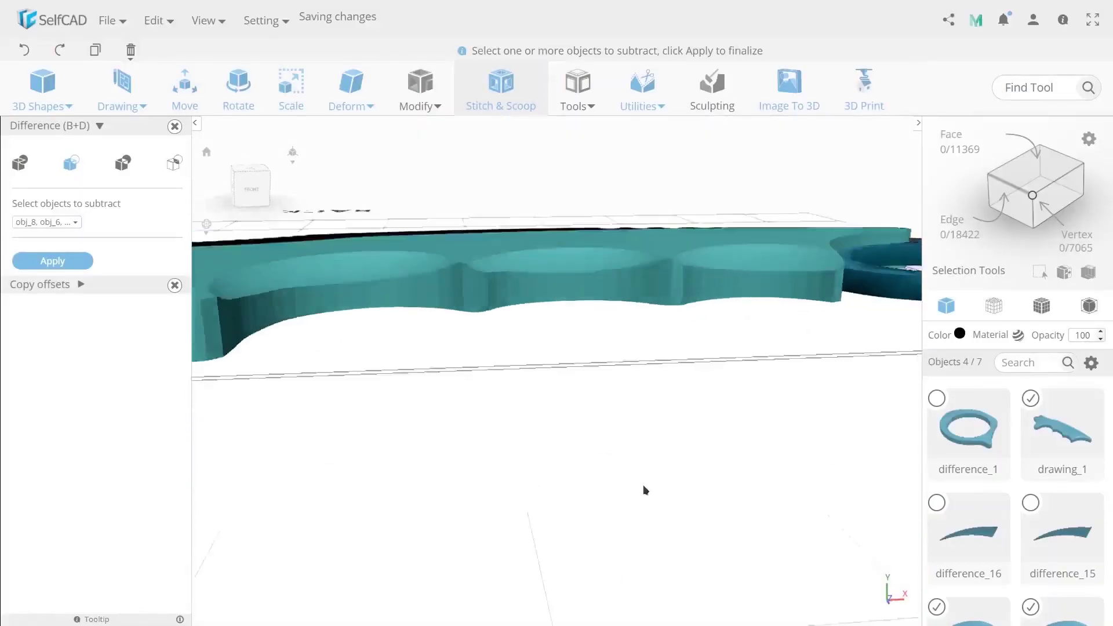
{"action": "left_click_drag", "start_coordinate": [645, 490], "coordinate": [482, 405]}
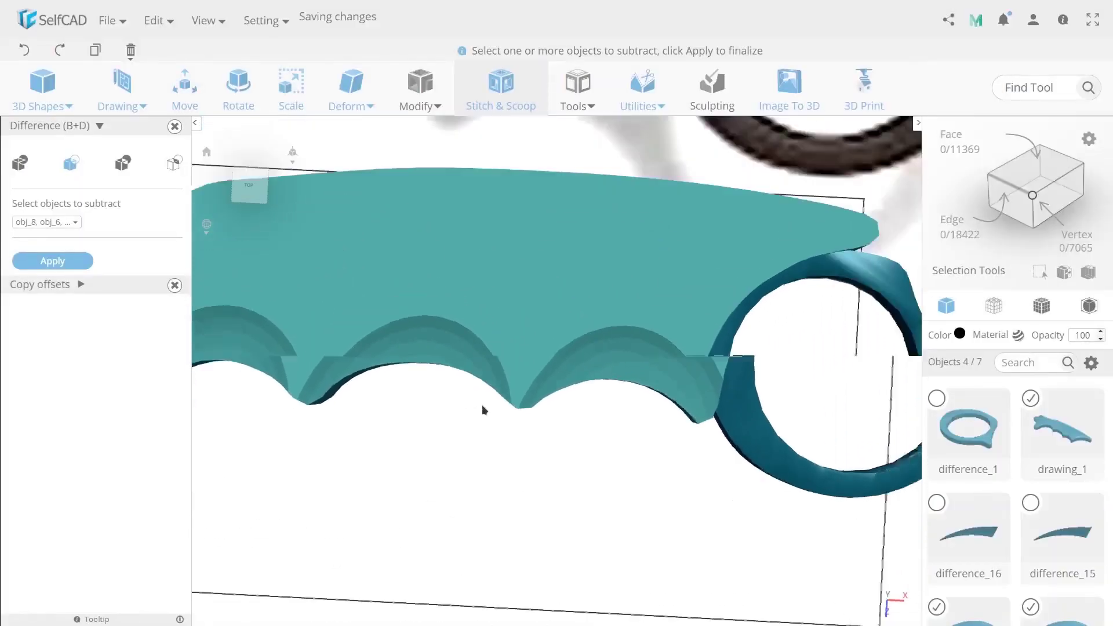
{"action": "scroll", "coordinate": [482, 405], "scroll_direction": "down", "scroll_amount": 4}
{"action": "middle_click_drag", "start_coordinate": [490, 398], "coordinate": [635, 399]}
{"action": "scroll", "coordinate": [635, 399], "scroll_direction": "down", "scroll_amount": 2}
{"action": "right_click_drag", "start_coordinate": [635, 398], "coordinate": [615, 385]}
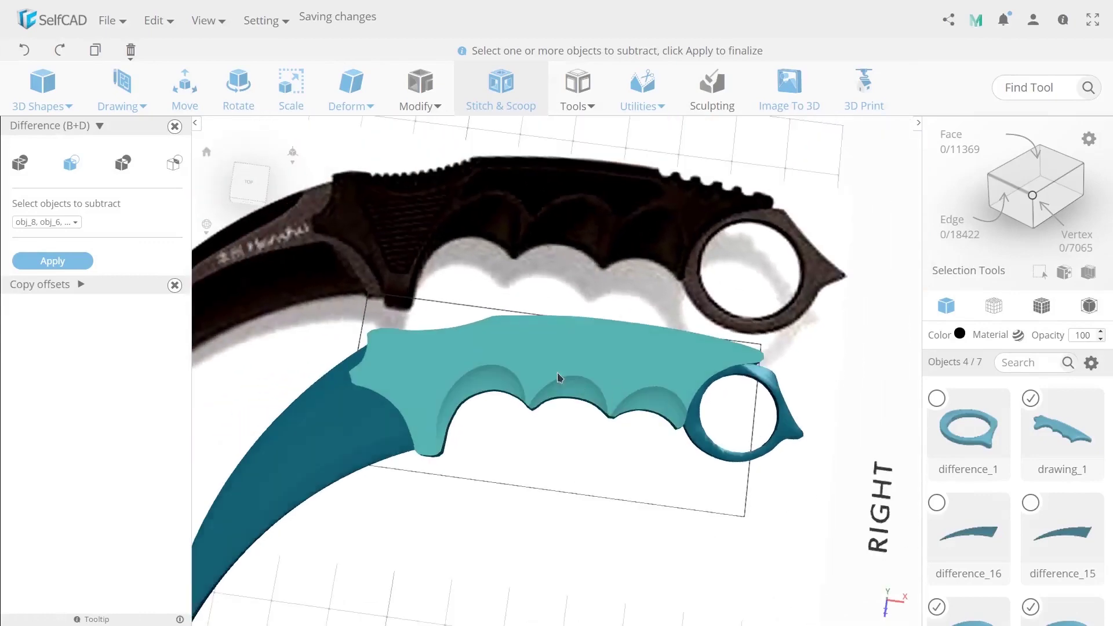
{"action": "left_click", "coordinate": [174, 126]}
{"action": "left_click", "coordinate": [577, 235]}
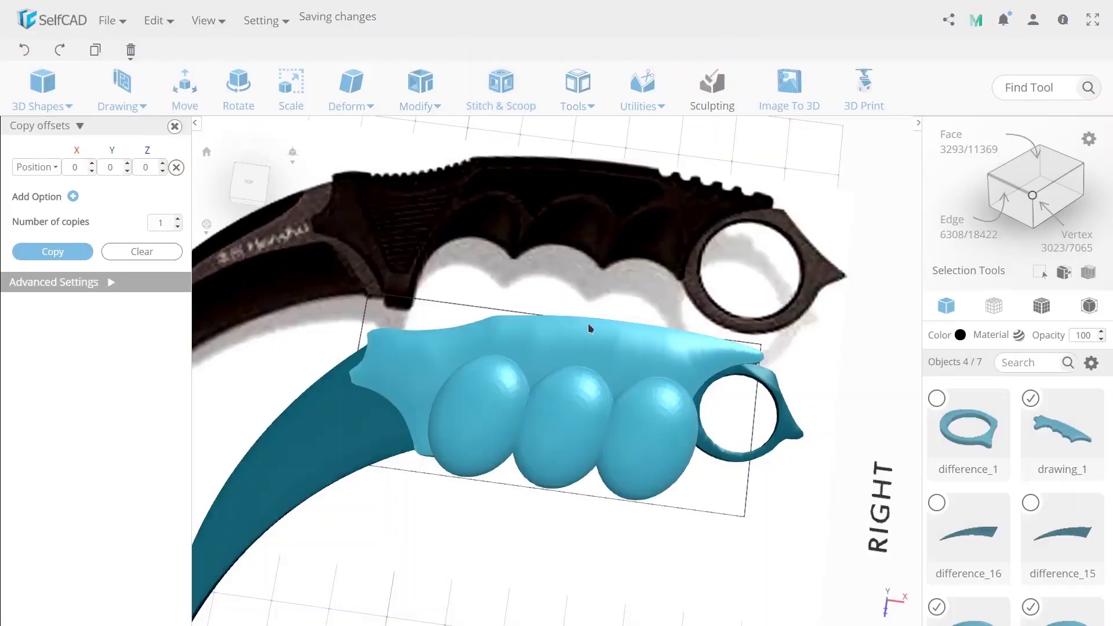
{"action": "left_click_drag", "start_coordinate": [588, 322], "coordinate": [597, 426]}
{"action": "left_click", "coordinate": [590, 479]}
Add a cylinder and scale it down to about 14 in X and 11 in Z, with a height of 100
{"action": "scroll", "coordinate": [589, 480], "scroll_direction": "up", "scroll_amount": 4}
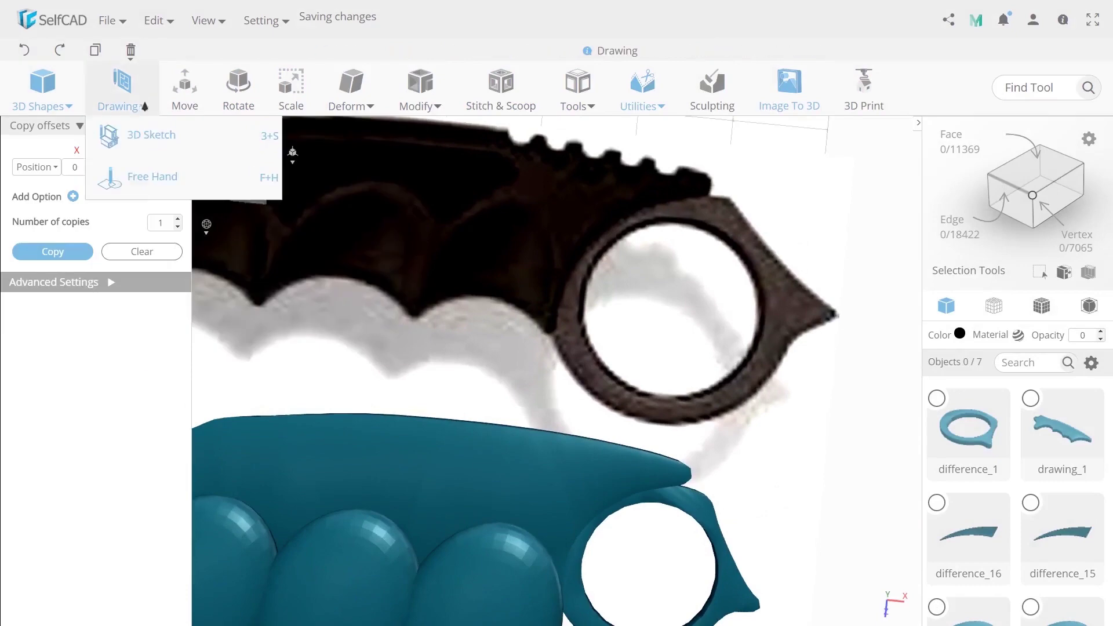
{"action": "mouse_move", "coordinate": [41, 87]}
{"action": "left_click", "coordinate": [52, 200]}
{"action": "left_click", "coordinate": [152, 127]}
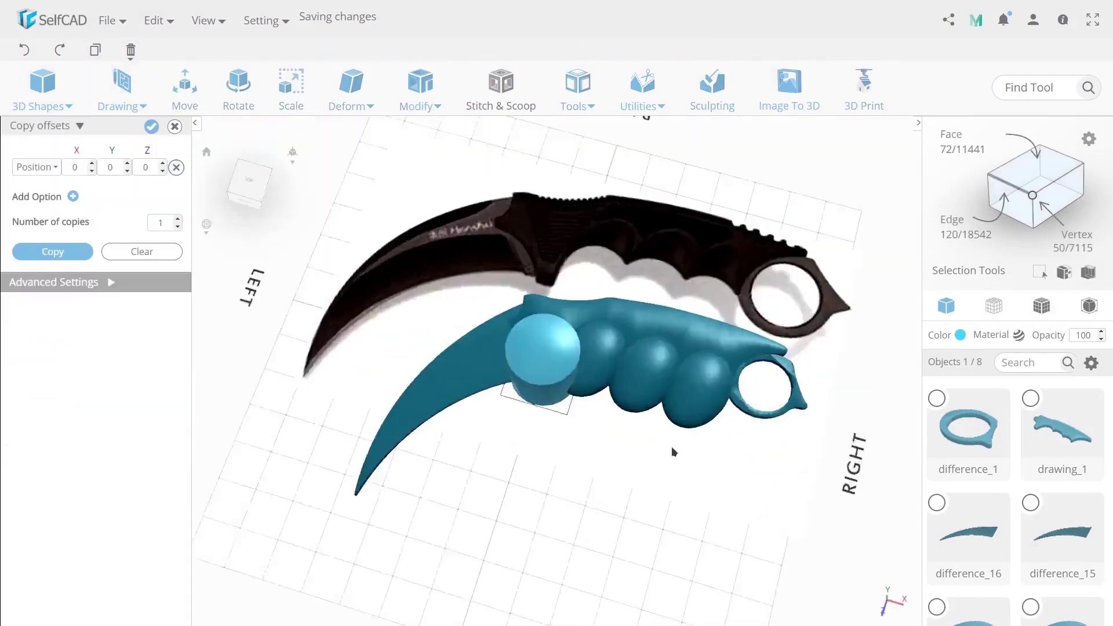
{"action": "key", "text": "s"}
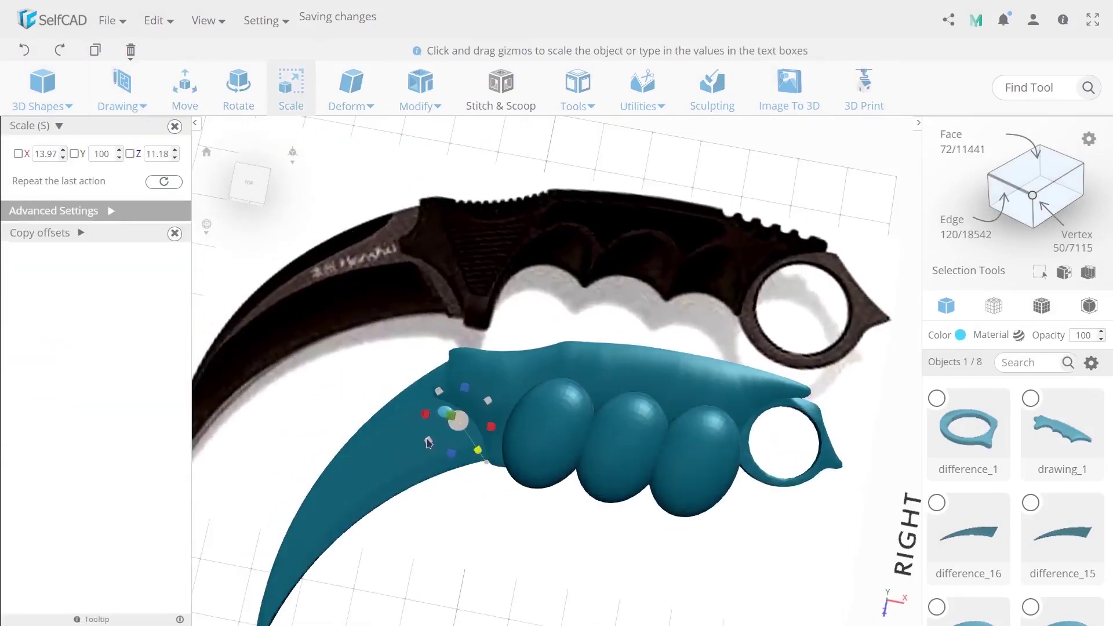
Move the cylinder onto the handle's upper edge ahead of the ring, to about X 171, Z -130
{"action": "key", "text": "m"}
{"action": "left_click_drag", "start_coordinate": [487, 407], "coordinate": [681, 282]}
{"action": "left_click_drag", "start_coordinate": [676, 343], "coordinate": [714, 359]}
{"action": "scroll", "coordinate": [712, 360], "scroll_direction": "up", "scroll_amount": 5}
{"action": "scroll", "coordinate": [535, 445], "scroll_direction": "up", "scroll_amount": 2}
{"action": "left_click_drag", "start_coordinate": [504, 510], "coordinate": [496, 439]}
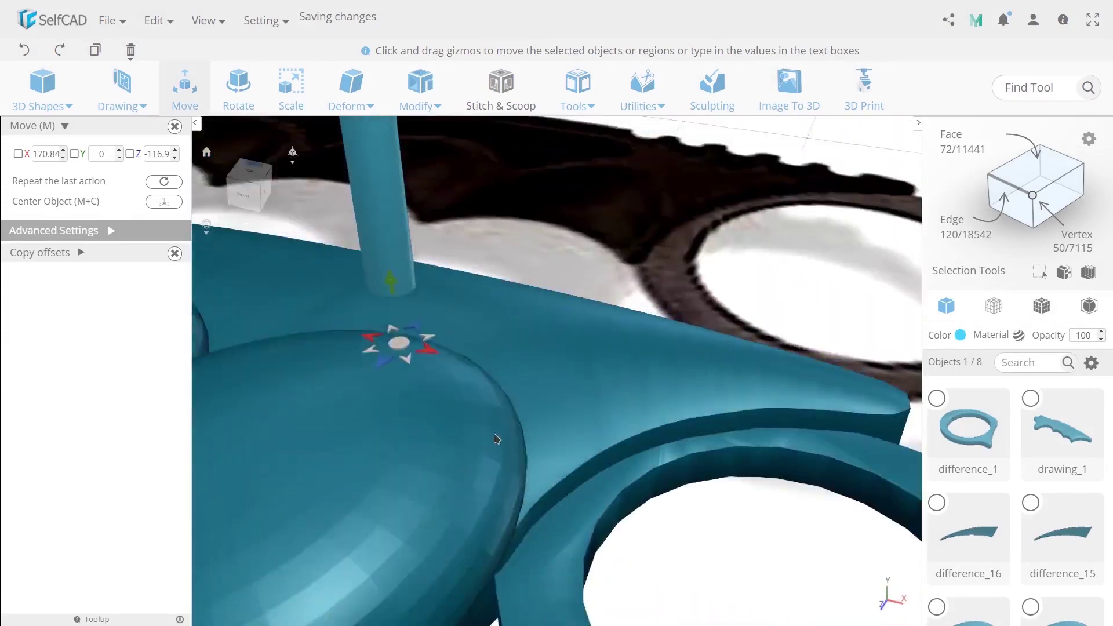
{"action": "scroll", "coordinate": [496, 439], "scroll_direction": "down", "scroll_amount": 5}
{"action": "left_click_drag", "start_coordinate": [524, 510], "coordinate": [516, 464]}
{"action": "scroll", "coordinate": [513, 458], "scroll_direction": "up", "scroll_amount": 3}
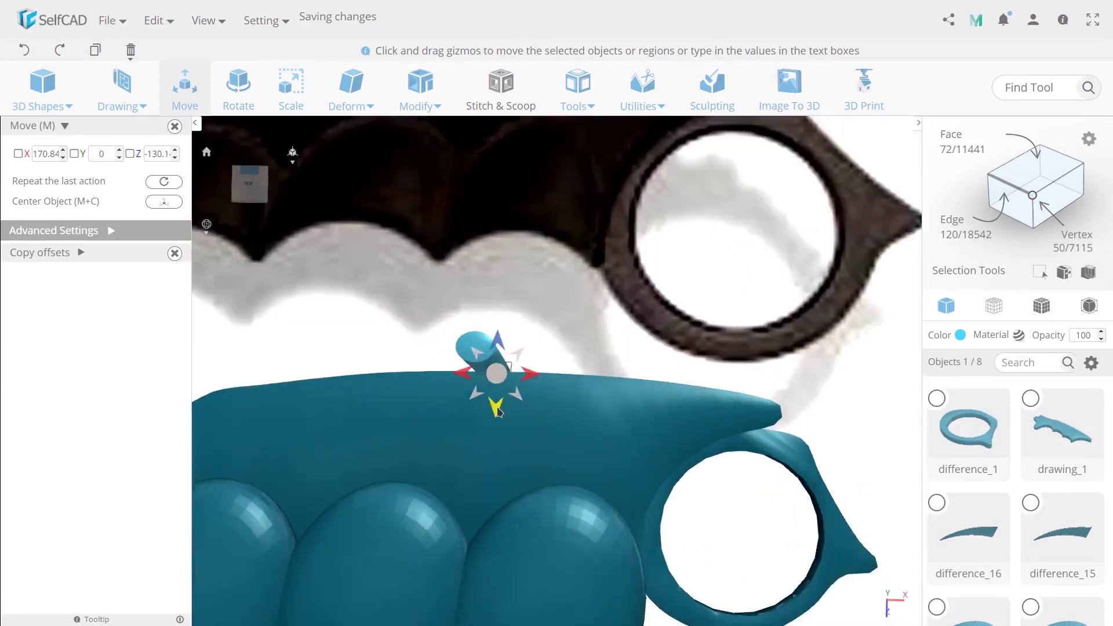
{"action": "scroll", "coordinate": [505, 429], "scroll_direction": "down", "scroll_amount": 3}
{"action": "left_click_drag", "start_coordinate": [497, 408], "coordinate": [585, 449]}
{"action": "scroll", "coordinate": [549, 465], "scroll_direction": "up", "scroll_amount": 2}
Copy the cylinder twice and space the copies along the handle's upper edge toward the ring
{"action": "left_click", "coordinate": [81, 252]}
{"action": "left_click", "coordinate": [52, 273]}
{"action": "mouse_move", "coordinate": [615, 519]}
{"action": "left_mouse_down"}
{"action": "mouse_move", "coordinate": [616, 492]}
{"action": "mouse_move", "coordinate": [606, 516]}
{"action": "left_mouse_up"}
{"action": "scroll", "coordinate": [606, 498], "scroll_direction": "up", "scroll_amount": 2}
{"action": "key", "text": "r"}
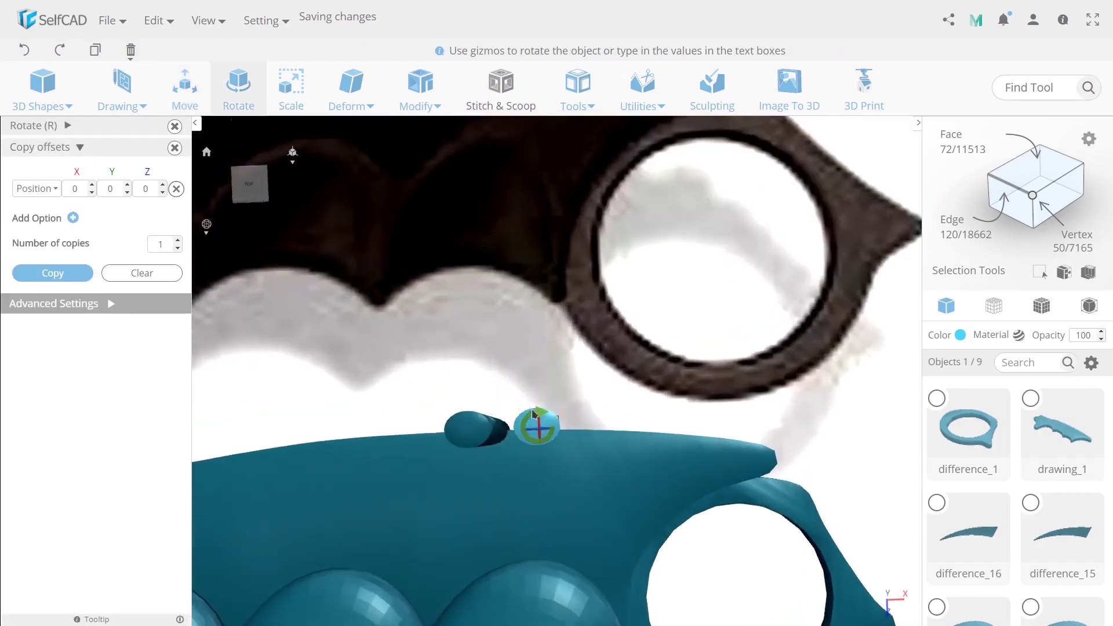
{"action": "key", "text": "ctrl+c"}
{"action": "key", "text": "m"}
{"action": "scroll", "coordinate": [632, 494], "scroll_direction": "up", "scroll_amount": 3}
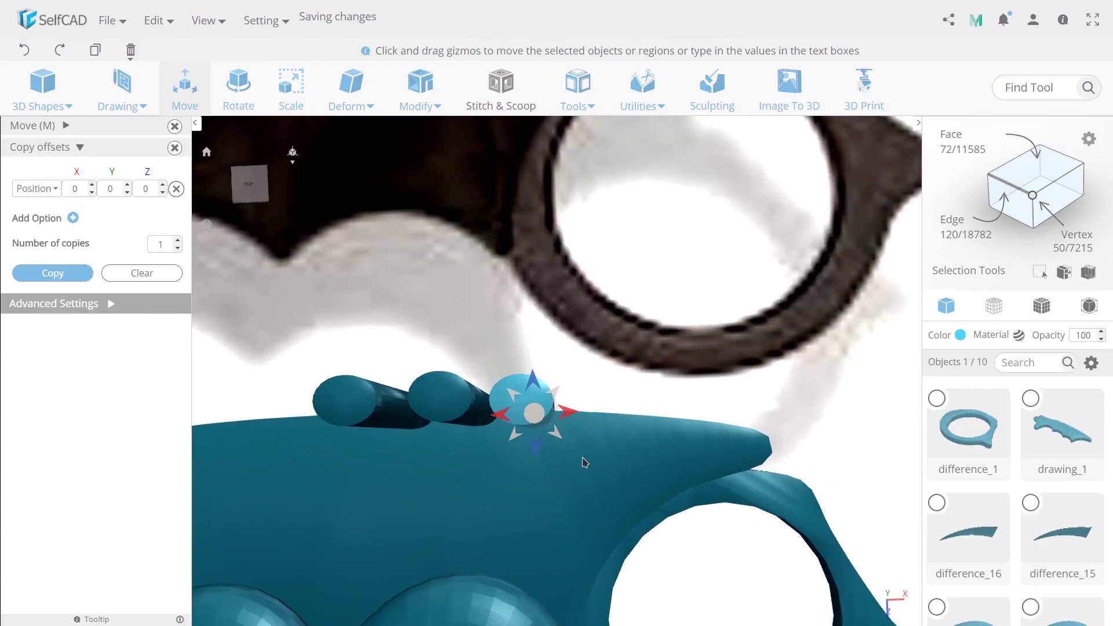
{"action": "scroll", "coordinate": [594, 456], "scroll_direction": "down", "scroll_amount": 1}
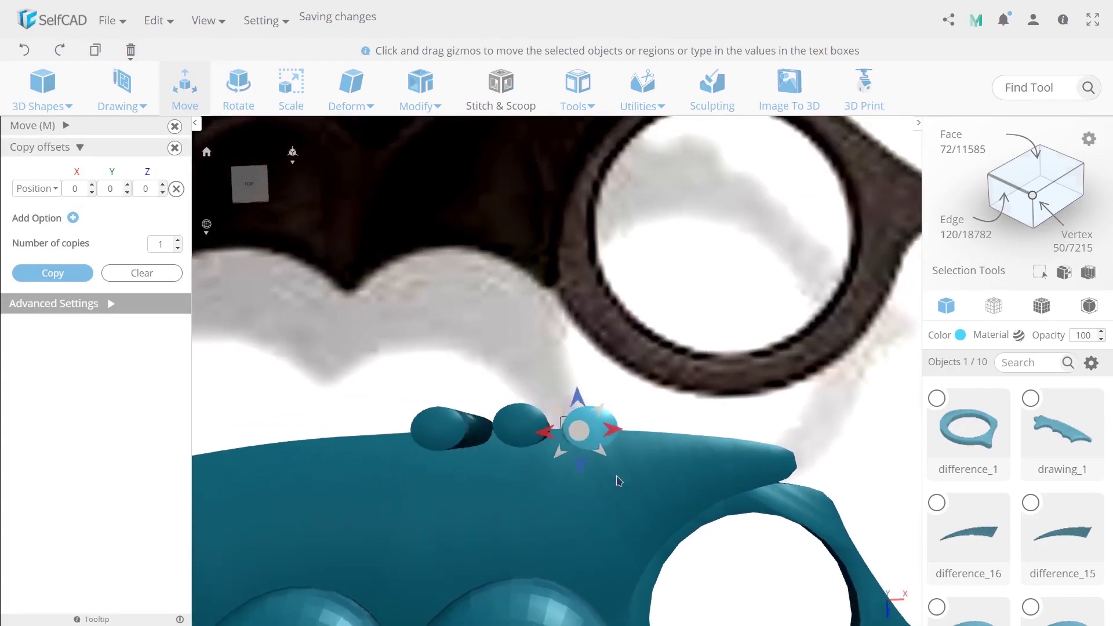
Make a fourth cylinder from a copy of the third and place it in the row, closer to the ring
{"action": "key", "text": "r"}
{"action": "left_click", "coordinate": [93, 277]}
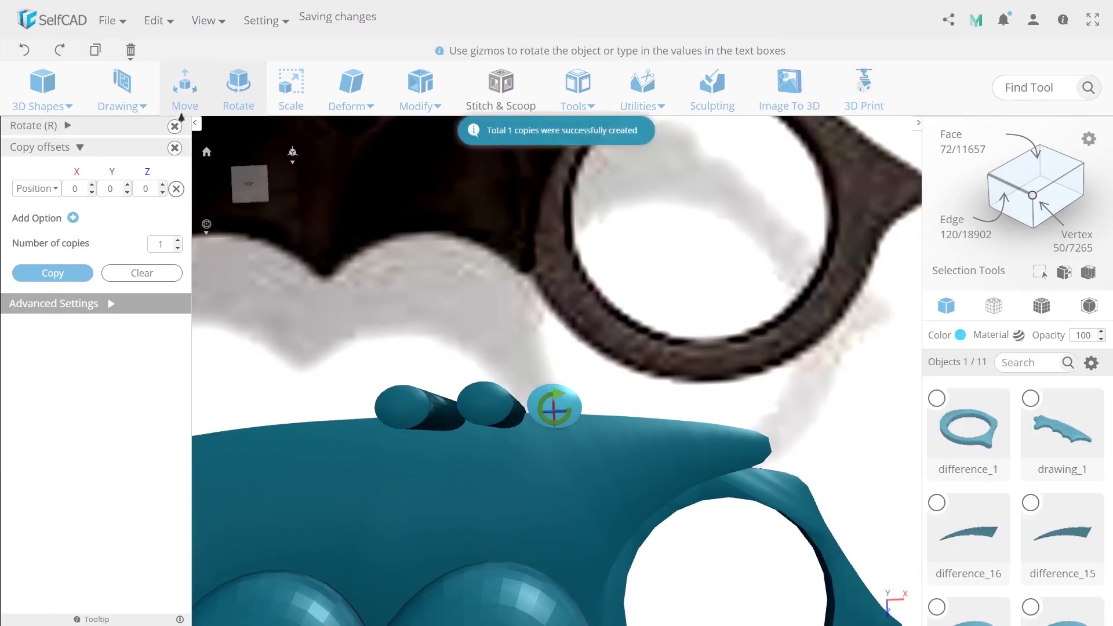
{"action": "left_click", "coordinate": [181, 91]}
{"action": "left_click_drag", "start_coordinate": [587, 413], "coordinate": [638, 417]}
{"action": "middle_click_drag", "start_coordinate": [638, 417], "coordinate": [585, 449]}
{"action": "left_click_drag", "start_coordinate": [585, 452], "coordinate": [585, 456]}
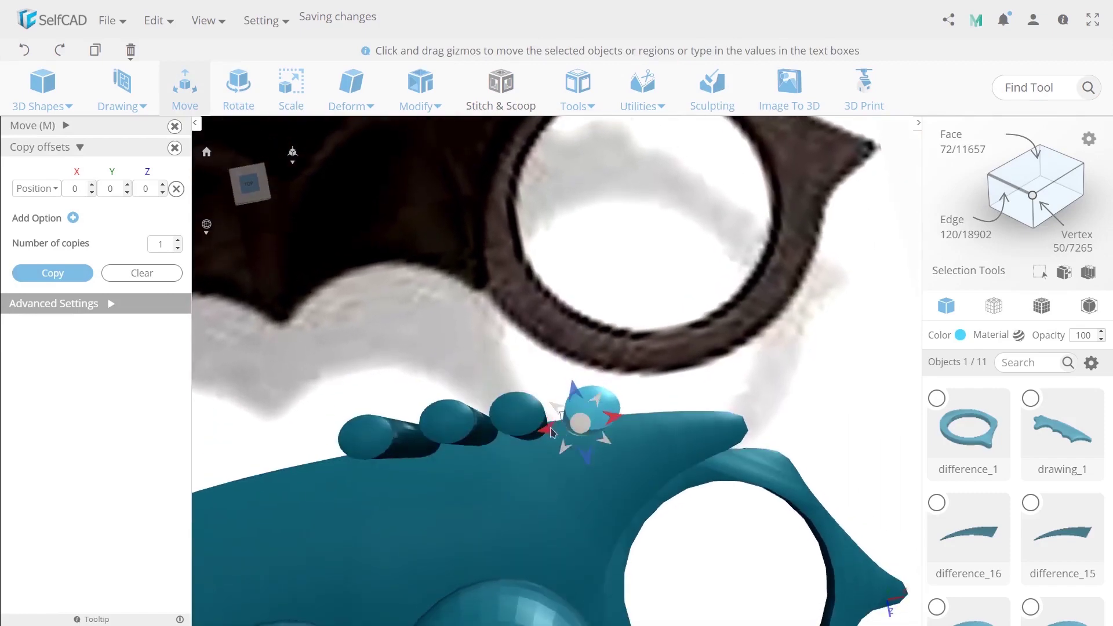
Adjust the spacing of the last two cylinders in the row on the handle's upper edge
{"action": "middle_click_drag", "start_coordinate": [527, 504], "coordinate": [526, 468]}
{"action": "left_click", "coordinate": [540, 342], "text": "shift"}
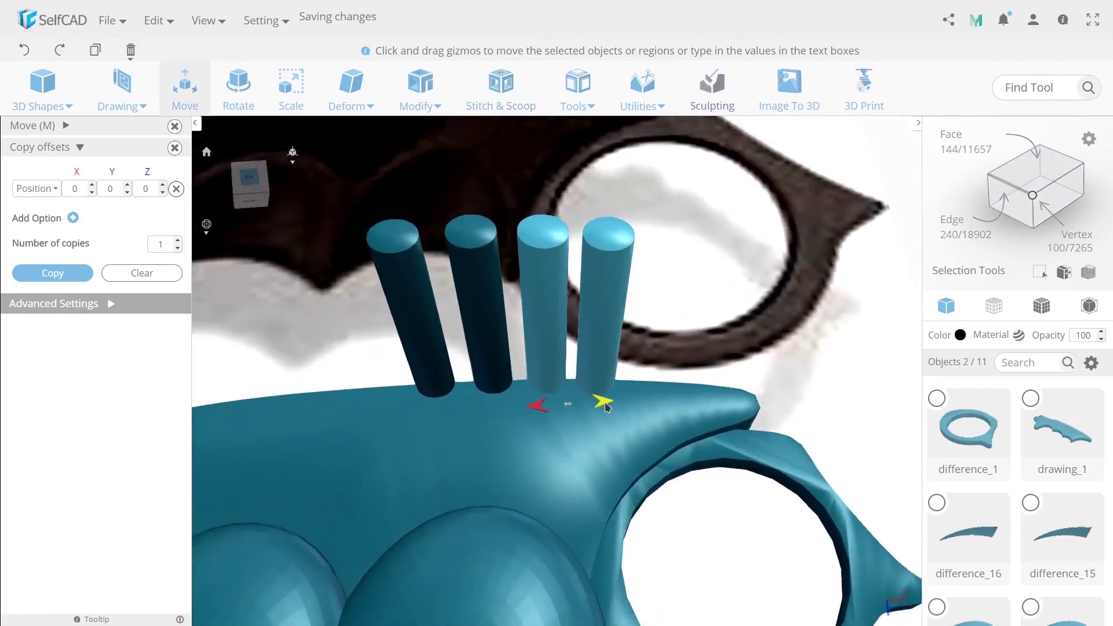
{"action": "scroll", "coordinate": [658, 429], "scroll_direction": "down", "scroll_amount": 3}
{"action": "left_click", "coordinate": [550, 399], "text": "shift"}
{"action": "scroll", "coordinate": [600, 455], "scroll_direction": "up", "scroll_amount": 3}
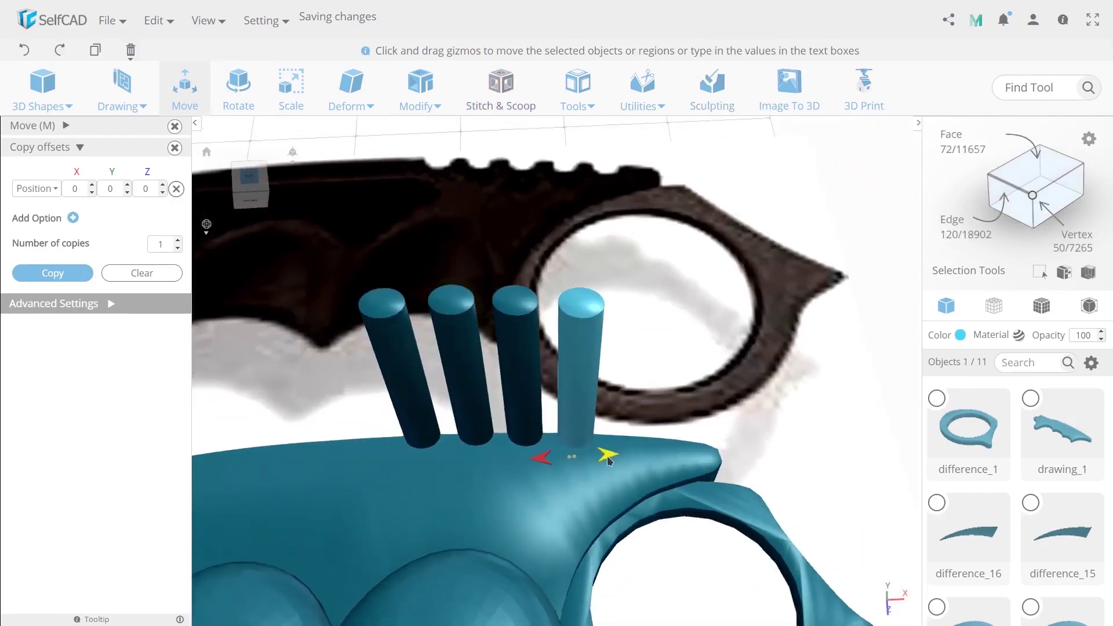
Add a fifth cylinder copy at the ring end of the row on the handle's upper edge
{"action": "middle_click_drag", "start_coordinate": [608, 461], "coordinate": [619, 537]}
{"action": "left_click_drag", "start_coordinate": [625, 486], "coordinate": [649, 485]}
{"action": "middle_click_drag", "start_coordinate": [650, 487], "coordinate": [568, 507]}
{"action": "left_click_drag", "start_coordinate": [568, 505], "coordinate": [521, 483]}
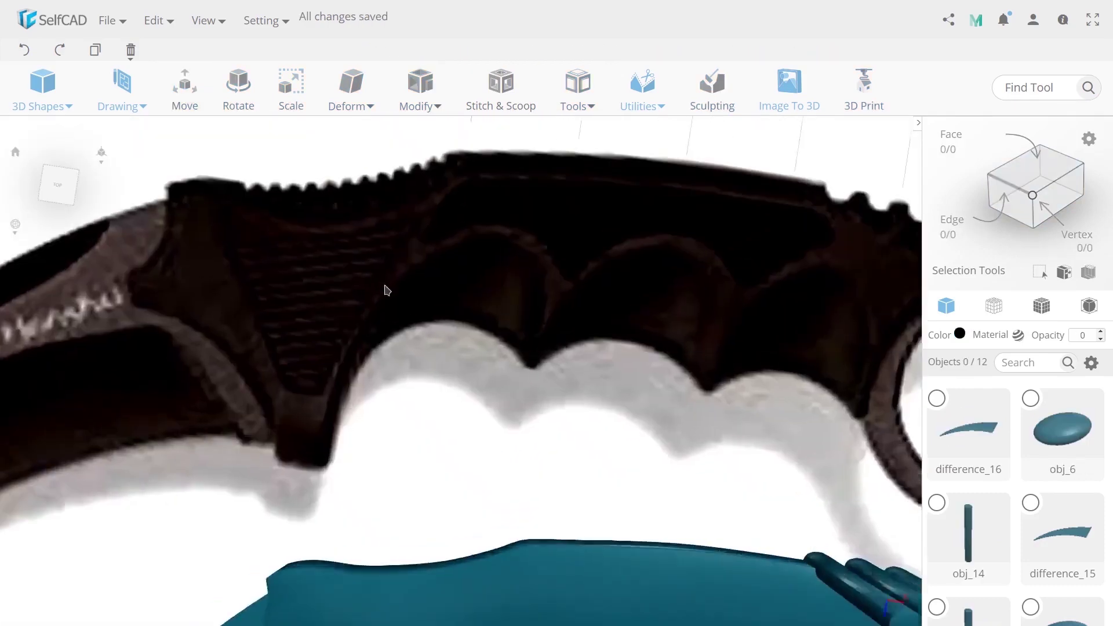
Trace the triangular textured area at the front of the reference handle with a Spline and create it with a height of 20
{"action": "scroll", "coordinate": [387, 290], "scroll_direction": "up", "scroll_amount": 6}
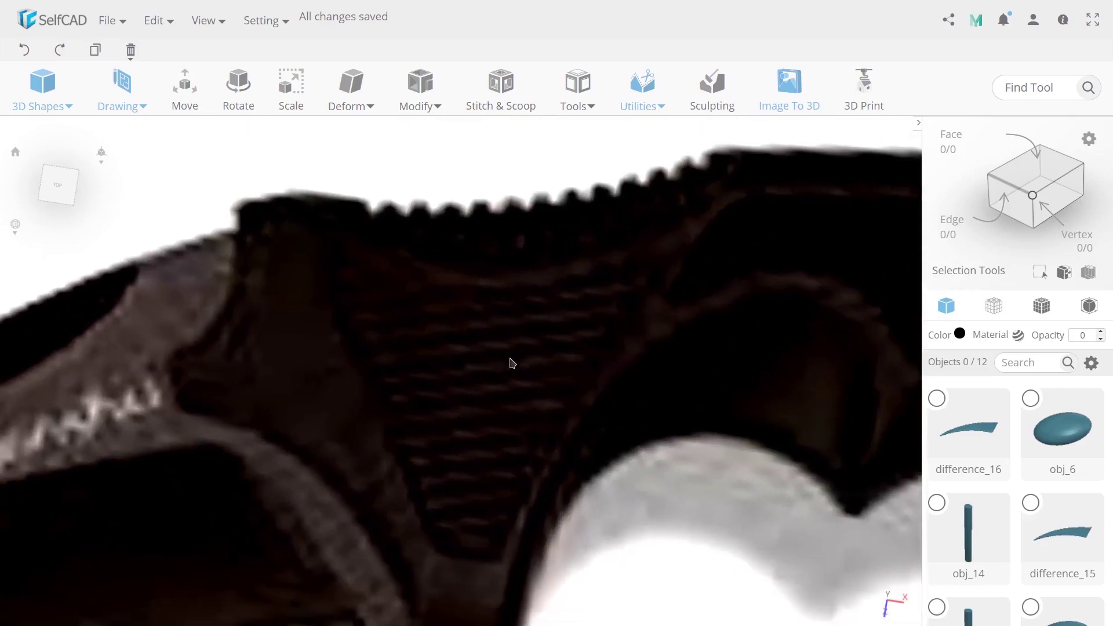
{"action": "left_click", "coordinate": [174, 196]}
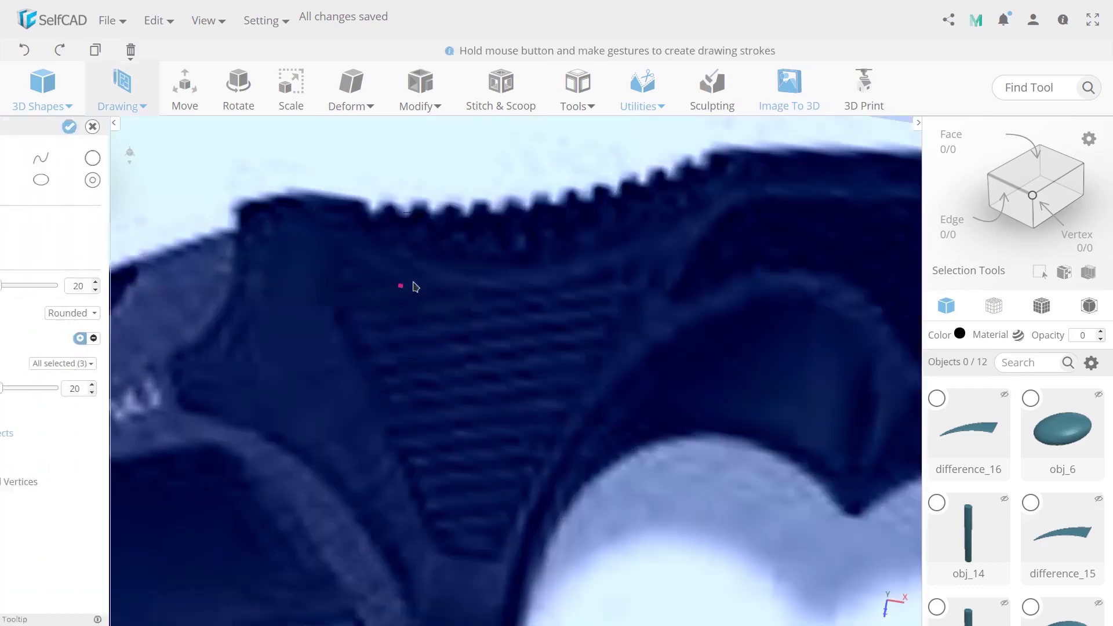
{"action": "left_click", "coordinate": [123, 159]}
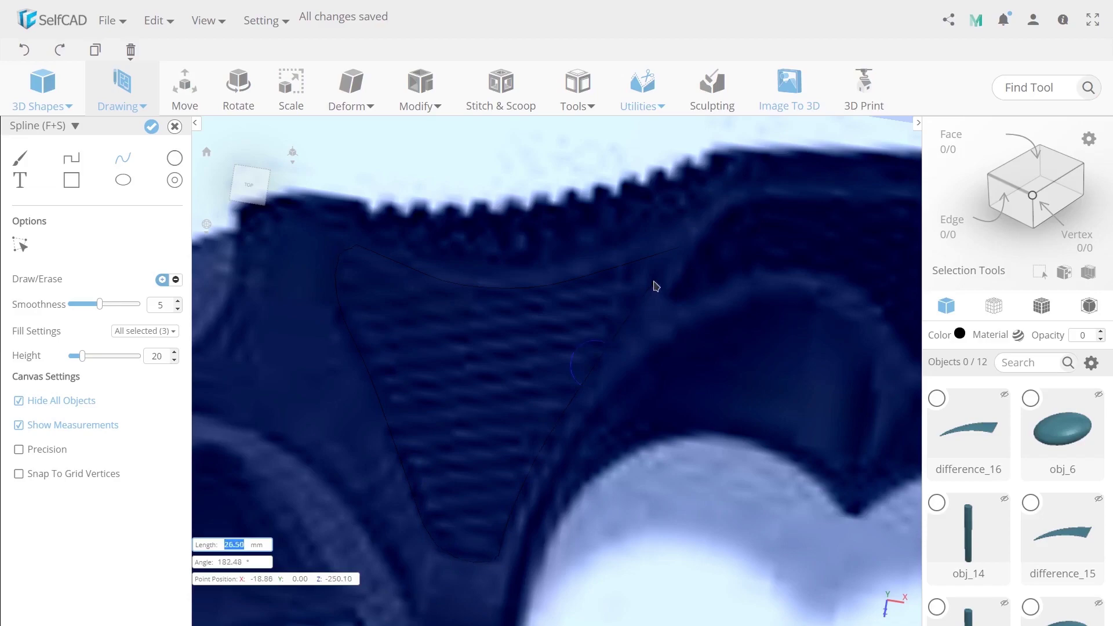
{"action": "left_click", "coordinate": [151, 126]}
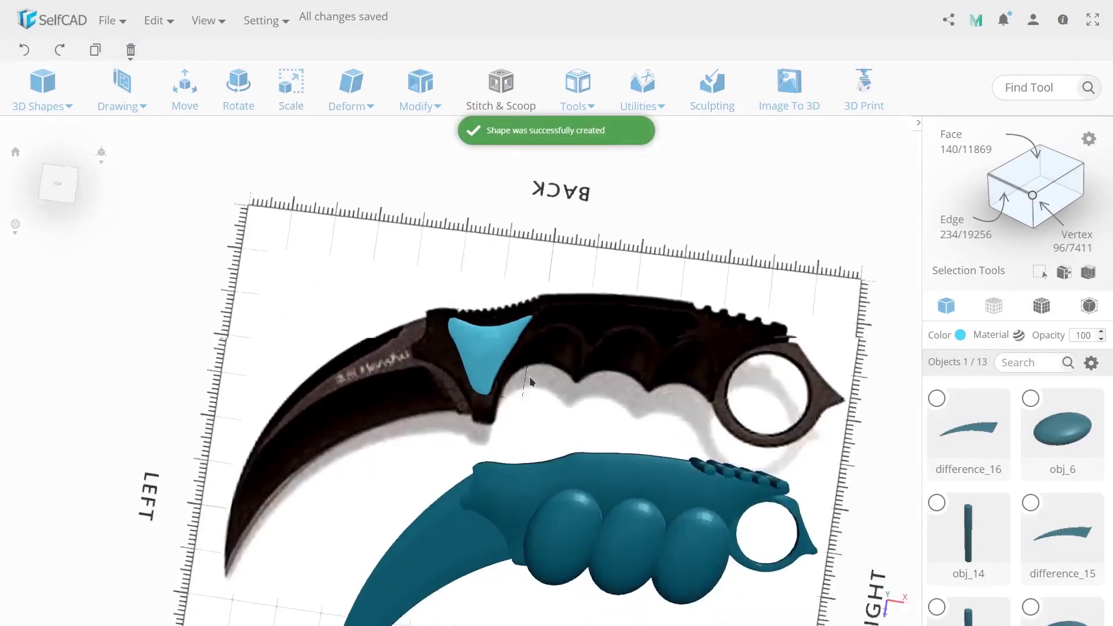
Move the triangular solid from the reference image onto the front part of the modelled handle
{"action": "right_click_drag", "start_coordinate": [530, 381], "coordinate": [525, 387]}
{"action": "scroll", "coordinate": [524, 388], "scroll_direction": "up", "scroll_amount": 3}
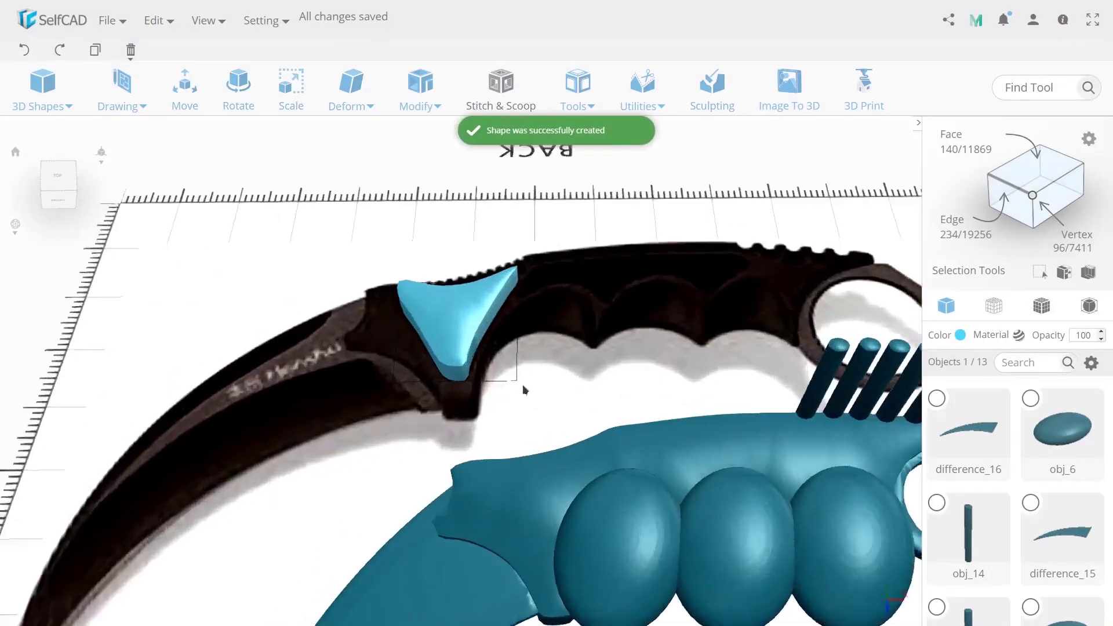
{"action": "middle_click_drag", "start_coordinate": [524, 387], "coordinate": [499, 306]}
{"action": "left_click_drag", "start_coordinate": [455, 264], "coordinate": [462, 407]}
{"action": "right_click_drag", "start_coordinate": [483, 418], "coordinate": [494, 434]}
{"action": "left_click_drag", "start_coordinate": [506, 401], "coordinate": [550, 481]}
{"action": "scroll", "coordinate": [467, 467], "scroll_direction": "up", "scroll_amount": 4}
{"action": "scroll", "coordinate": [486, 463], "scroll_direction": "down", "scroll_amount": 3}
{"action": "scroll", "coordinate": [533, 490], "scroll_direction": "up", "scroll_amount": 2}
{"action": "right_click_drag", "start_coordinate": [534, 492], "coordinate": [626, 486]}
Scale the triangular solid to fit the handle's front and position it at about X -5, Z -63
{"action": "left_click", "coordinate": [291, 91]}
{"action": "left_click_drag", "start_coordinate": [582, 415], "coordinate": [620, 501]}
{"action": "left_click", "coordinate": [185, 90]}
{"action": "left_click_drag", "start_coordinate": [587, 465], "coordinate": [543, 451]}
{"action": "right_click_drag", "start_coordinate": [541, 447], "coordinate": [503, 440]}
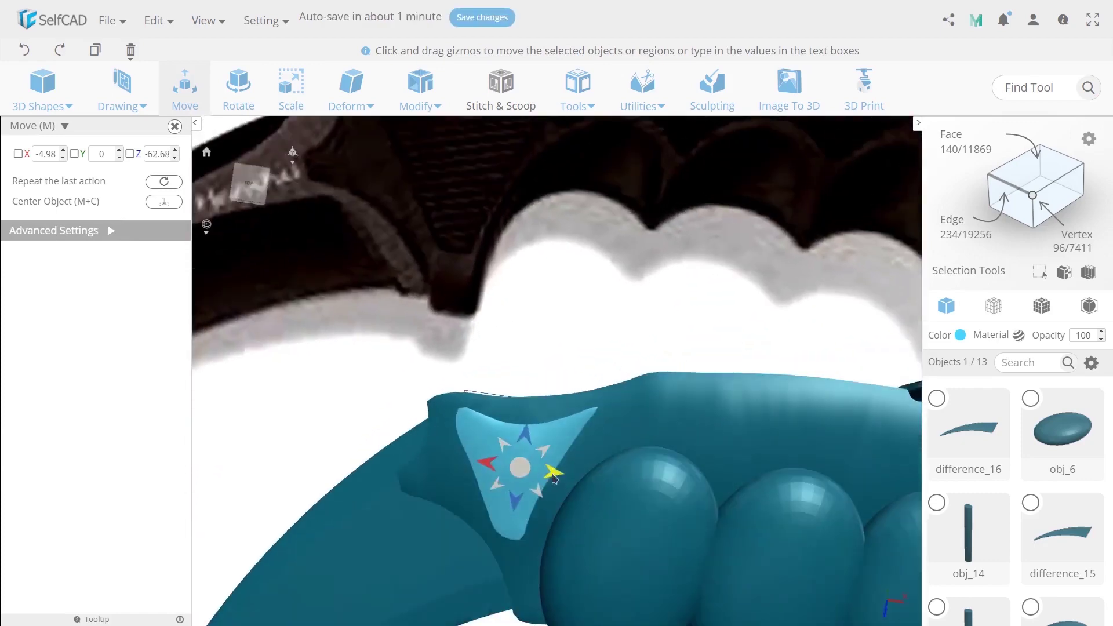
Fine-tune the triangular solid along Z and adjust its height on the handle, then deselect it
{"action": "left_click_drag", "start_coordinate": [525, 513], "coordinate": [526, 524]}
{"action": "right_click_drag", "start_coordinate": [527, 524], "coordinate": [588, 455]}
{"action": "scroll", "coordinate": [592, 429], "scroll_direction": "down", "scroll_amount": 3}
{"action": "left_click_drag", "start_coordinate": [525, 316], "coordinate": [525, 295]}
{"action": "right_click_drag", "start_coordinate": [527, 316], "coordinate": [583, 513]}
{"action": "left_click", "coordinate": [582, 513]}
{"action": "scroll", "coordinate": [718, 288], "scroll_direction": "down", "scroll_amount": 5}
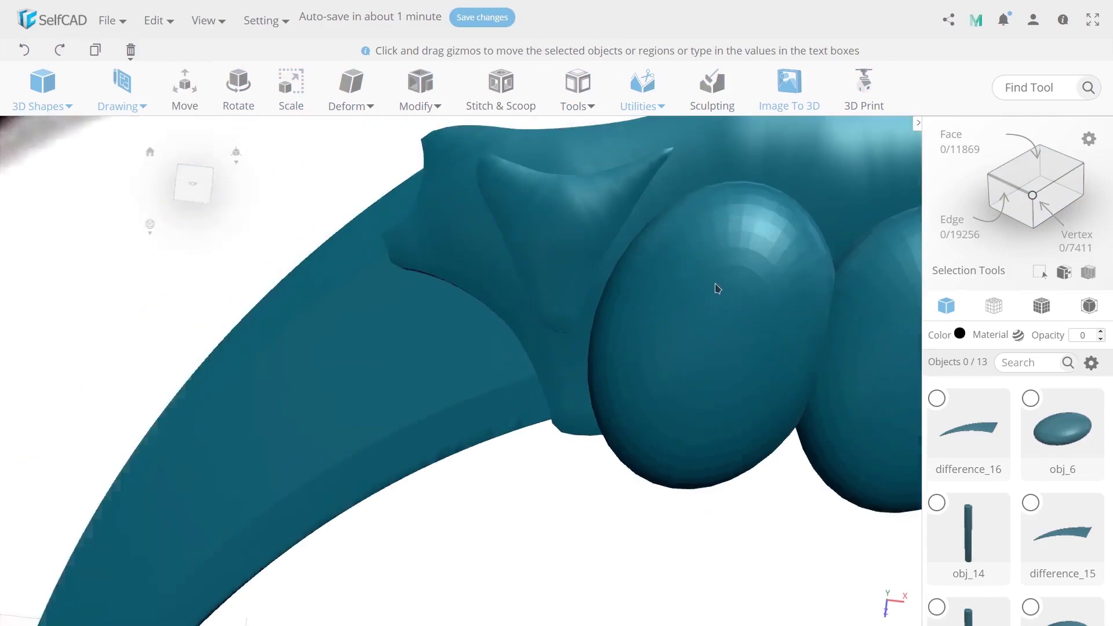
Copy the frontmost cylinder of the row with Copy Offsets and move the copy toward the blade, to about X -16
{"action": "right_click_drag", "start_coordinate": [718, 288], "coordinate": [647, 362]}
{"action": "middle_click_drag", "start_coordinate": [647, 363], "coordinate": [612, 345]}
{"action": "left_click", "coordinate": [799, 337]}
{"action": "left_click", "coordinate": [578, 96]}
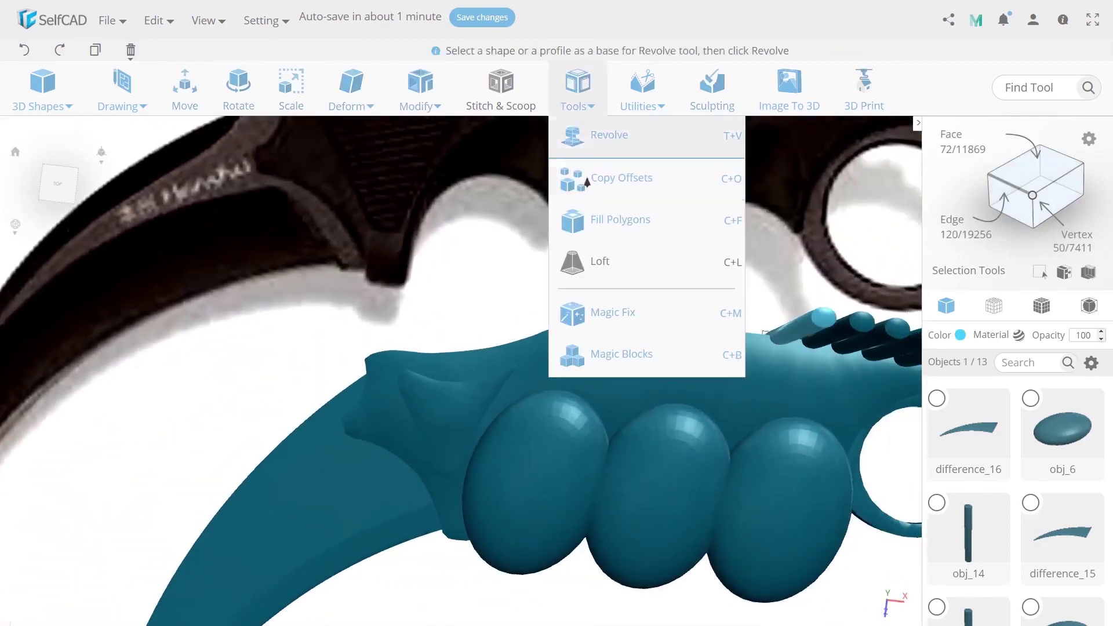
{"action": "left_click", "coordinate": [578, 181]}
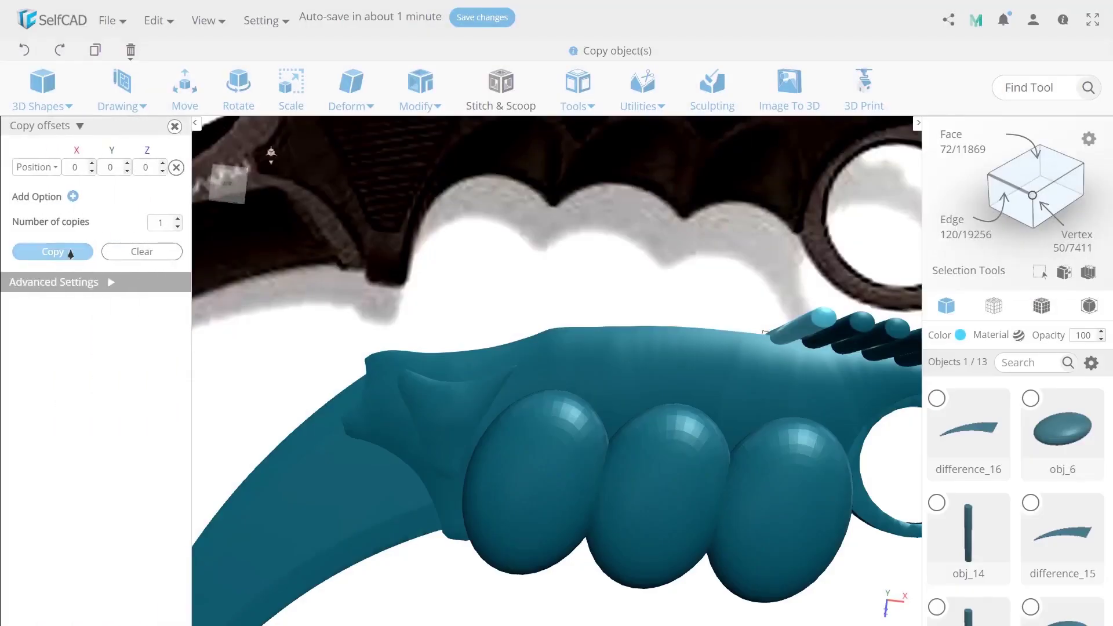
{"action": "left_click", "coordinate": [75, 251]}
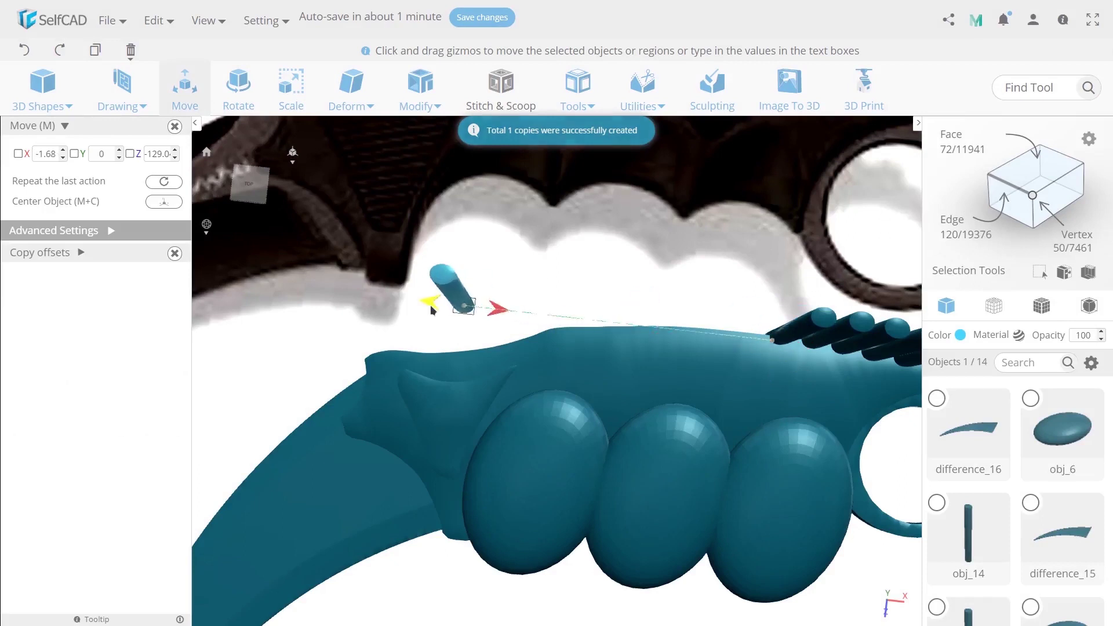
{"action": "scroll", "coordinate": [415, 279], "scroll_direction": "up", "scroll_amount": 4}
{"action": "middle_click_drag", "start_coordinate": [513, 214], "coordinate": [547, 220]}
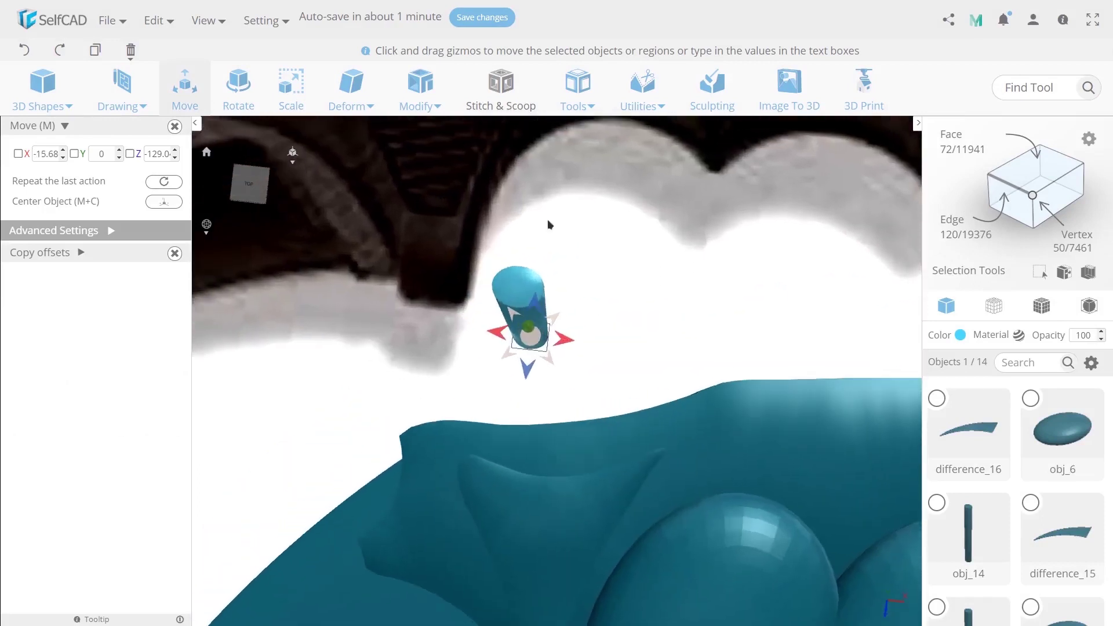
Scale the copied cylinder down and move it onto the upper edge at the handle's front, to about X -20, Z -94
{"action": "left_click", "coordinate": [274, 99]}
{"action": "left_click_drag", "start_coordinate": [564, 339], "coordinate": [544, 320]}
{"action": "scroll", "coordinate": [558, 319], "scroll_direction": "up", "scroll_amount": 1}
{"action": "scroll", "coordinate": [550, 310], "scroll_direction": "down", "scroll_amount": 4}
{"action": "middle_click_drag", "start_coordinate": [566, 275], "coordinate": [597, 399]}
{"action": "key", "text": "m"}
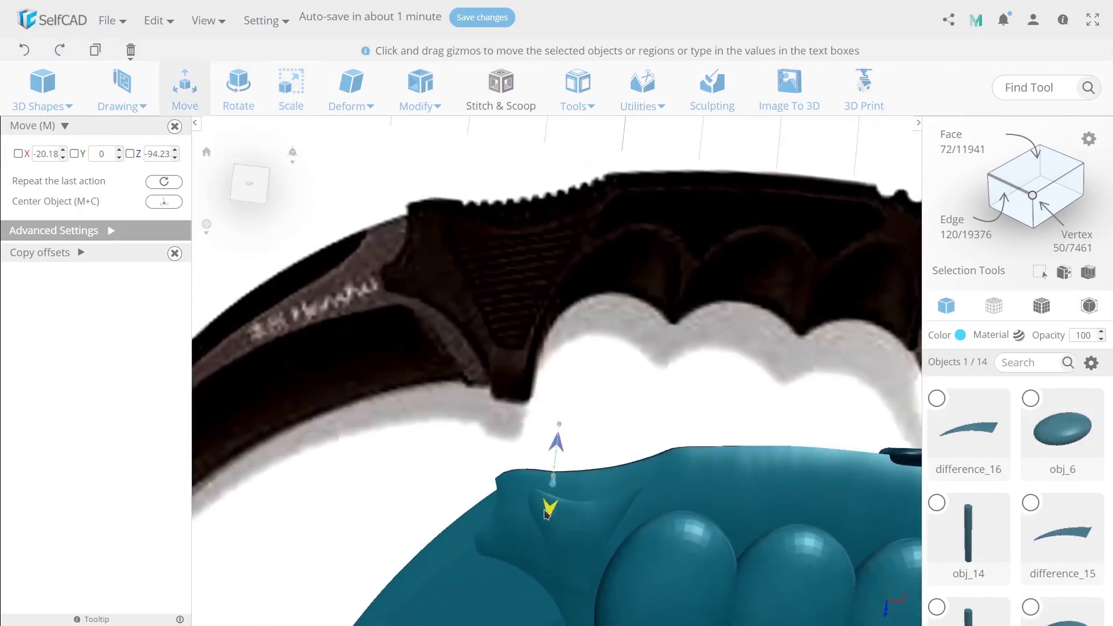
{"action": "scroll", "coordinate": [534, 443], "scroll_direction": "up", "scroll_amount": 3}
{"action": "left_click_drag", "start_coordinate": [523, 457], "coordinate": [525, 458]}
{"action": "right_click_drag", "start_coordinate": [525, 461], "coordinate": [540, 423]}
Copy the small cylinder twice and space the copies along the curved upper edge at the handle's front
{"action": "left_click", "coordinate": [55, 253]}
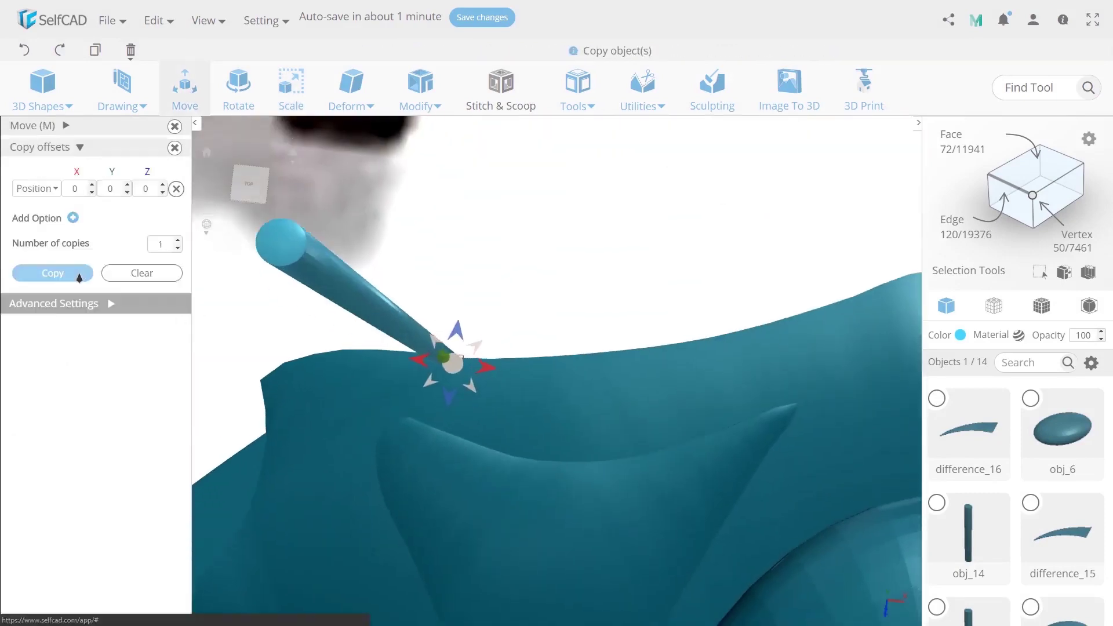
{"action": "left_click", "coordinate": [77, 275]}
{"action": "left_click_drag", "start_coordinate": [496, 383], "coordinate": [512, 389]}
{"action": "right_click_drag", "start_coordinate": [572, 481], "coordinate": [586, 439]}
{"action": "left_click_drag", "start_coordinate": [585, 439], "coordinate": [486, 344]}
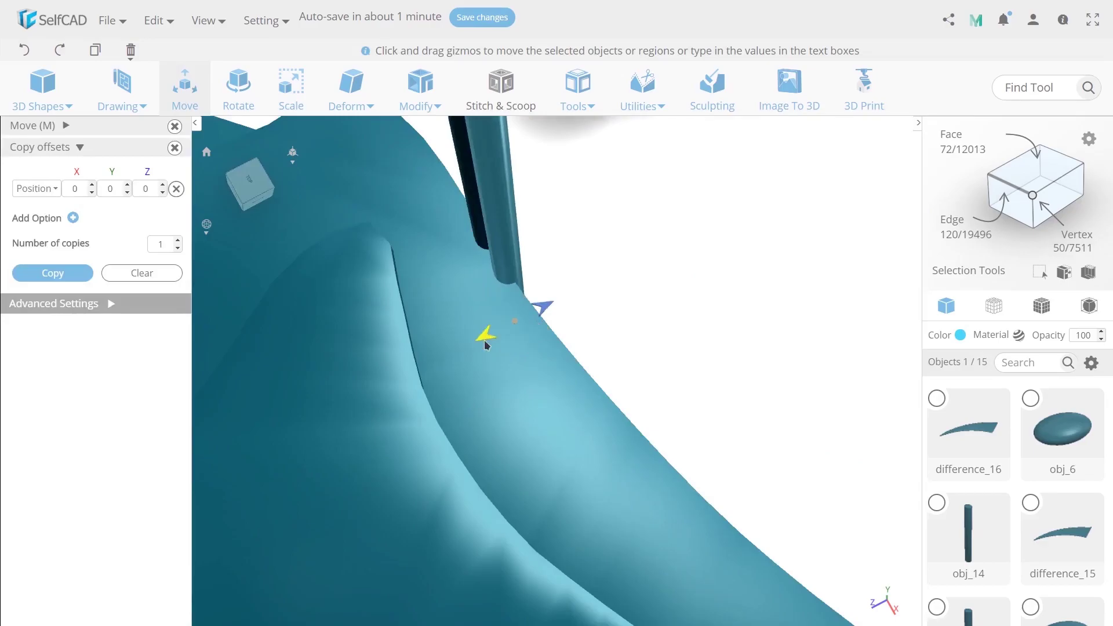
{"action": "left_click_drag", "start_coordinate": [551, 371], "coordinate": [591, 377]}
{"action": "right_click_drag", "start_coordinate": [684, 377], "coordinate": [695, 410]}
{"action": "right_click_drag", "start_coordinate": [673, 414], "coordinate": [597, 369]}
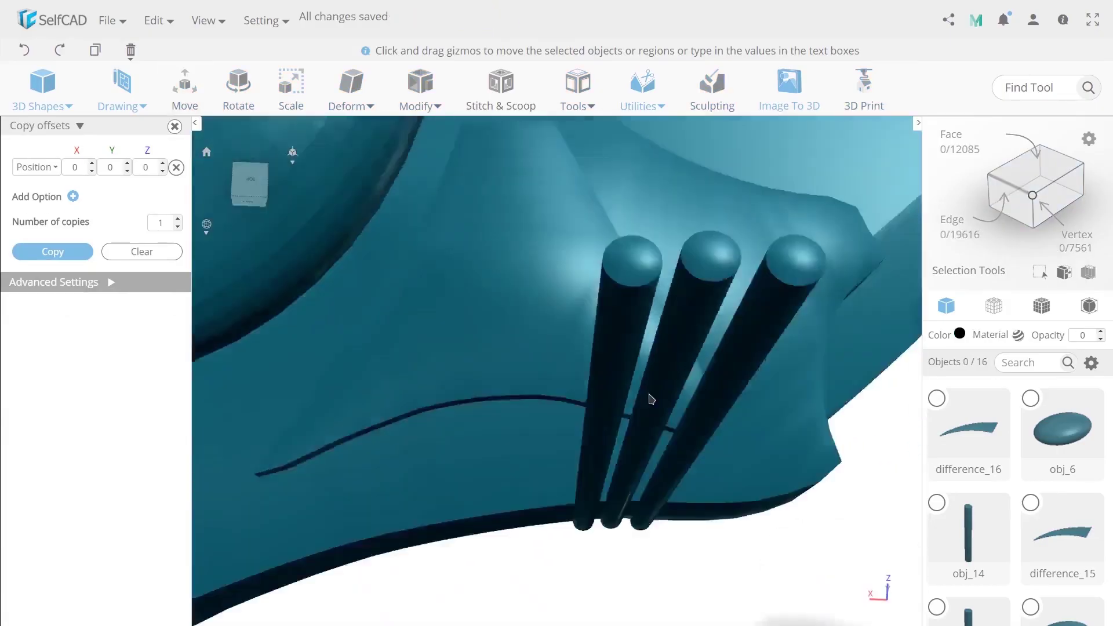
Copy the three small cylinders together and move the copies farther along the handle's upper edge, to about X -5, Z -96
{"action": "left_click", "coordinate": [635, 379]}
{"action": "left_click", "coordinate": [590, 369]}
{"action": "left_click", "coordinate": [531, 371]}
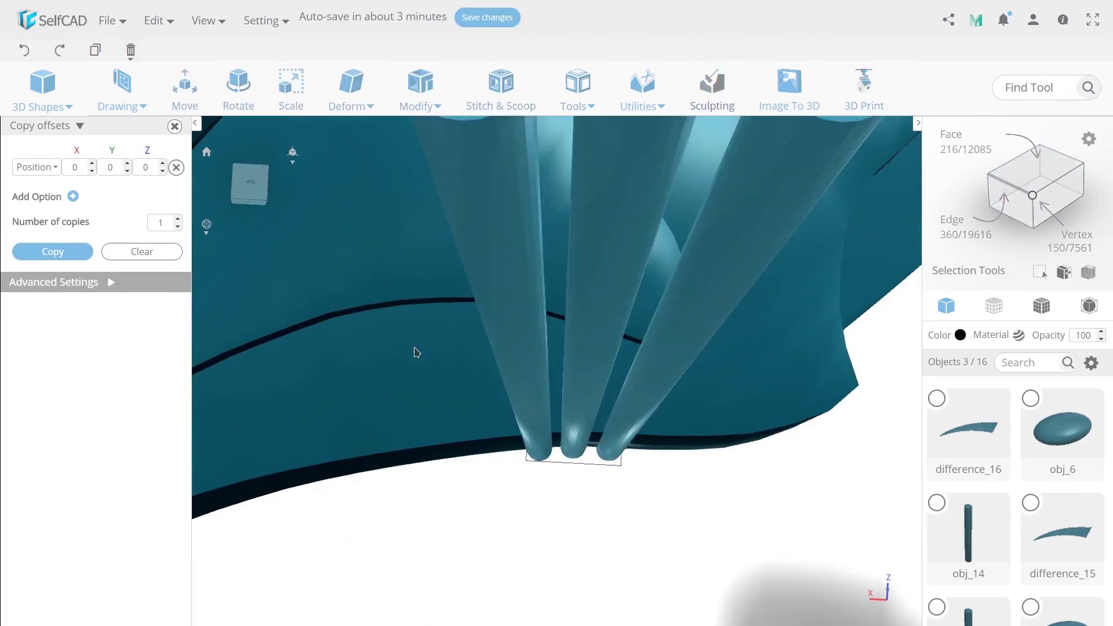
{"action": "left_click", "coordinate": [68, 259]}
{"action": "left_click", "coordinate": [184, 90]}
{"action": "left_click_drag", "start_coordinate": [544, 454], "coordinate": [443, 450]}
{"action": "right_click_drag", "start_coordinate": [524, 363], "coordinate": [572, 386]}
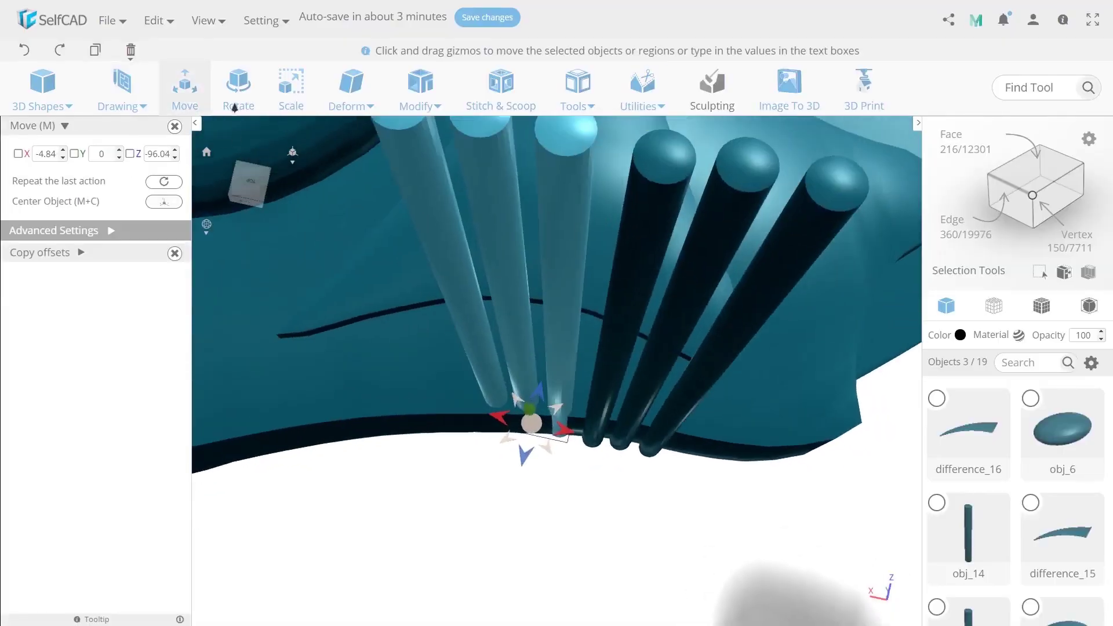
Rotate the three copied small cylinders to follow the handle's upper edge and move them to about X -6, Z -98
{"action": "left_click", "coordinate": [234, 104]}
{"action": "left_click_drag", "start_coordinate": [359, 333], "coordinate": [362, 358]}
{"action": "left_click", "coordinate": [185, 90]}
{"action": "left_click_drag", "start_coordinate": [566, 431], "coordinate": [578, 434]}
{"action": "left_click_drag", "start_coordinate": [533, 455], "coordinate": [531, 469]}
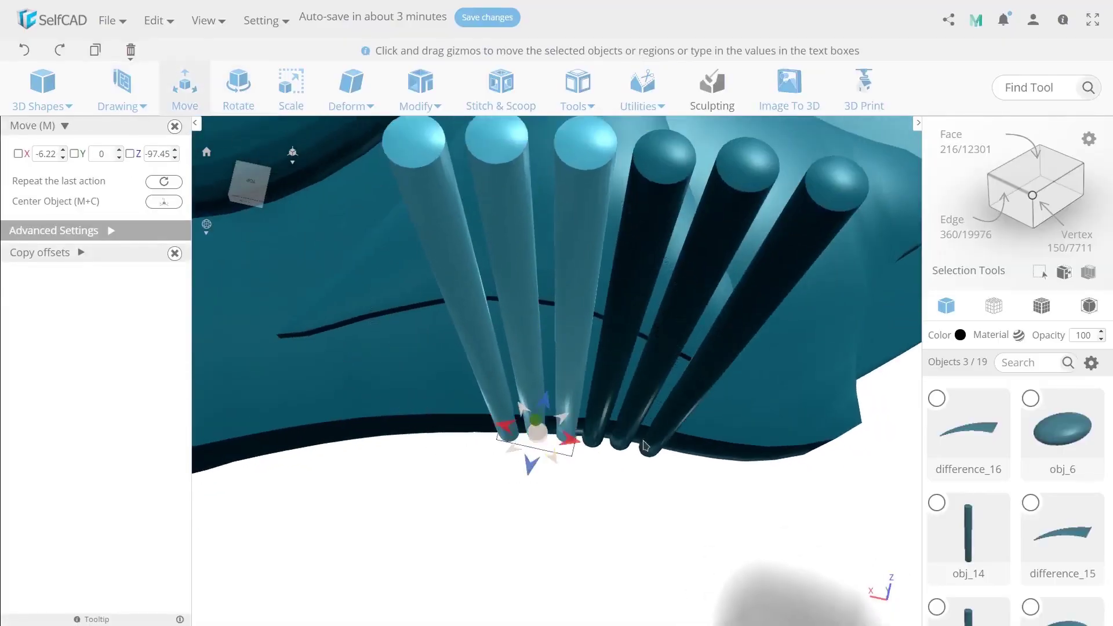
{"action": "right_click_drag", "start_coordinate": [536, 360], "coordinate": [534, 406]}
{"action": "scroll", "coordinate": [527, 382], "scroll_direction": "up", "scroll_amount": 3}
{"action": "left_click_drag", "start_coordinate": [526, 380], "coordinate": [525, 387]}
{"action": "right_click_drag", "start_coordinate": [441, 441], "coordinate": [437, 415]}
{"action": "middle_click_drag", "start_coordinate": [437, 415], "coordinate": [539, 430]}
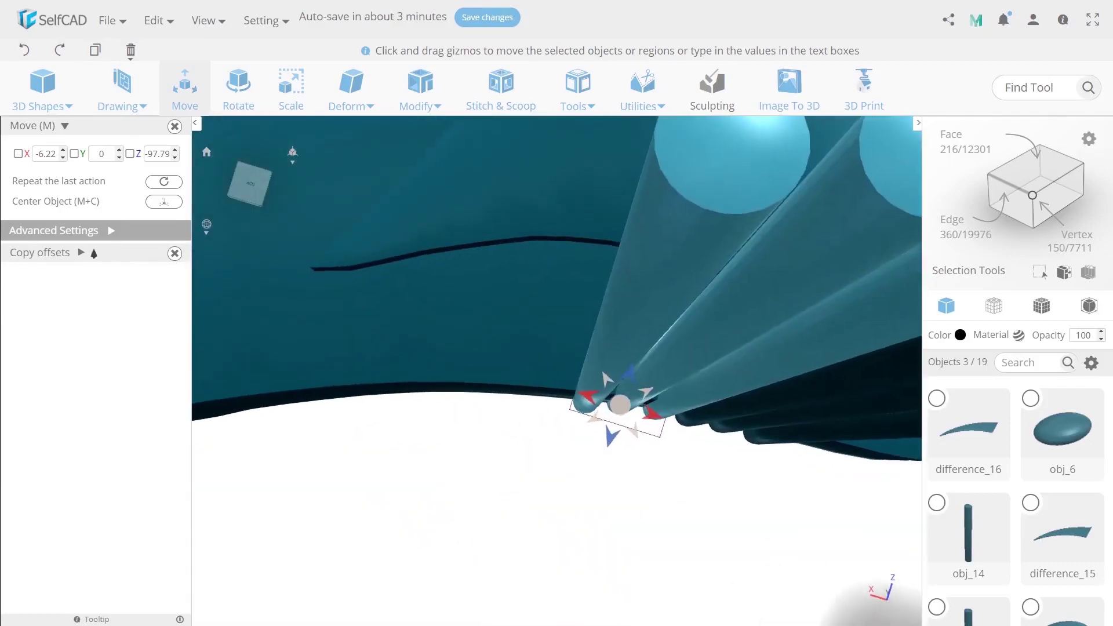
Copy the three small cylinders with Copy Offsets and move the copies farther along the upper edge toward the ring
{"action": "left_click", "coordinate": [81, 253]}
{"action": "left_click", "coordinate": [53, 274]}
{"action": "right_click_drag", "start_coordinate": [623, 414], "coordinate": [621, 400]}
{"action": "left_click_drag", "start_coordinate": [590, 390], "coordinate": [477, 376]}
{"action": "left_click_drag", "start_coordinate": [526, 407], "coordinate": [529, 414]}
{"action": "scroll", "coordinate": [539, 394], "scroll_direction": "down", "scroll_amount": 2}
{"action": "right_click_drag", "start_coordinate": [544, 388], "coordinate": [619, 403]}
{"action": "left_click_drag", "start_coordinate": [618, 403], "coordinate": [581, 446]}
{"action": "key", "text": "r"}
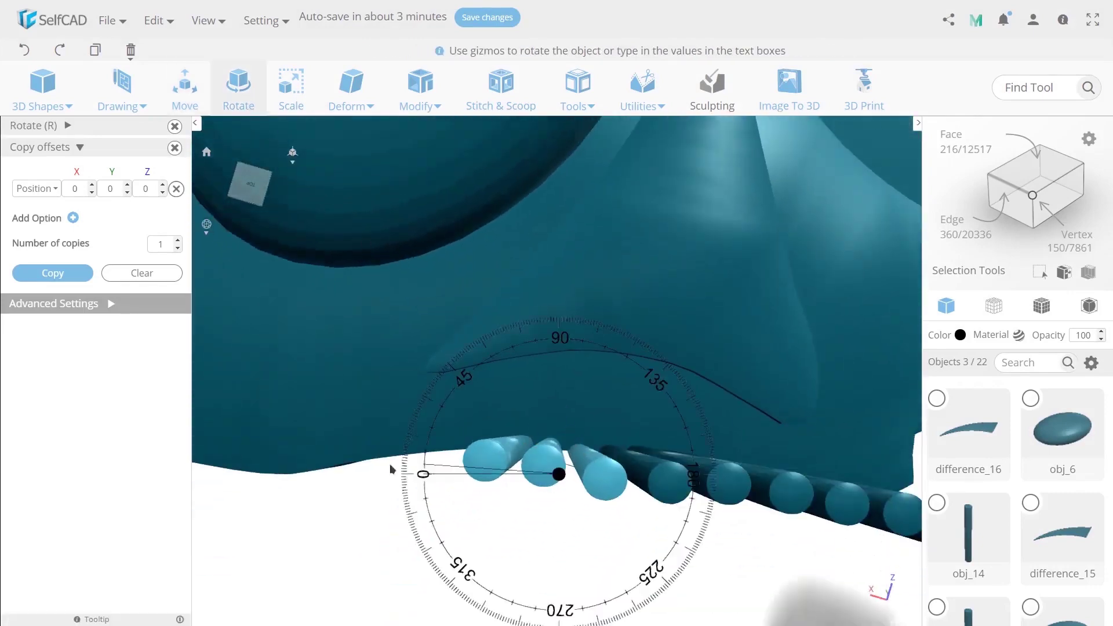
{"action": "left_click", "coordinate": [188, 96]}
{"action": "middle_click_drag", "start_coordinate": [559, 473], "coordinate": [548, 428]}
{"action": "left_click_drag", "start_coordinate": [636, 457], "coordinate": [500, 465]}
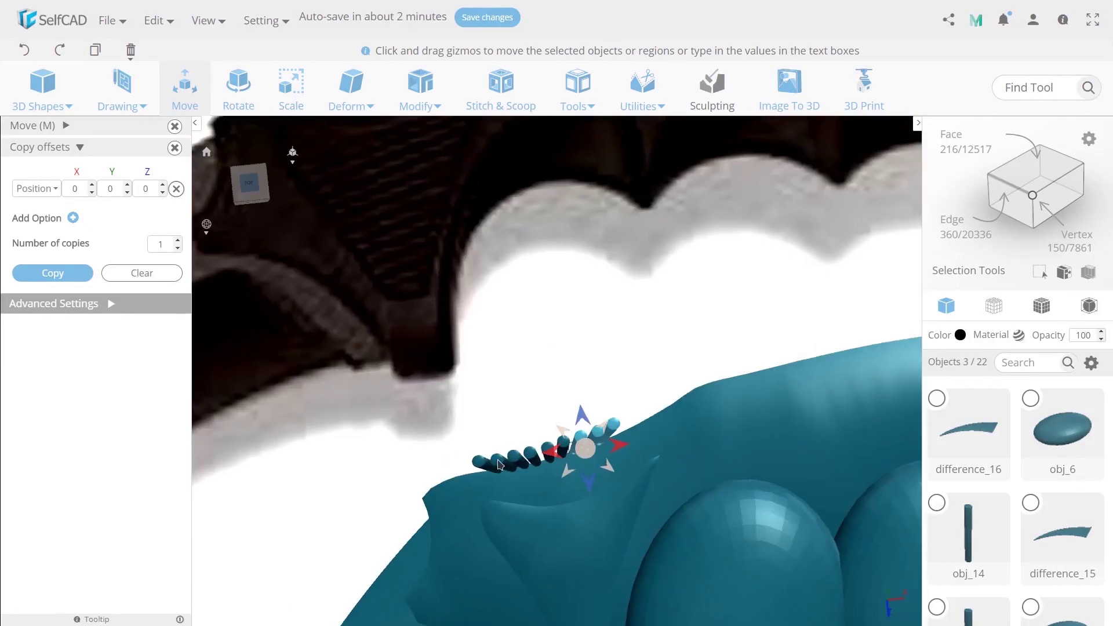
{"action": "left_click_drag", "start_coordinate": [645, 464], "coordinate": [591, 405]}
Select all nine small cylinders, rotate the row as a group and move it onto the handle's upper edge
{"action": "left_click", "coordinate": [228, 97]}
{"action": "left_click_drag", "start_coordinate": [487, 429], "coordinate": [450, 484]}
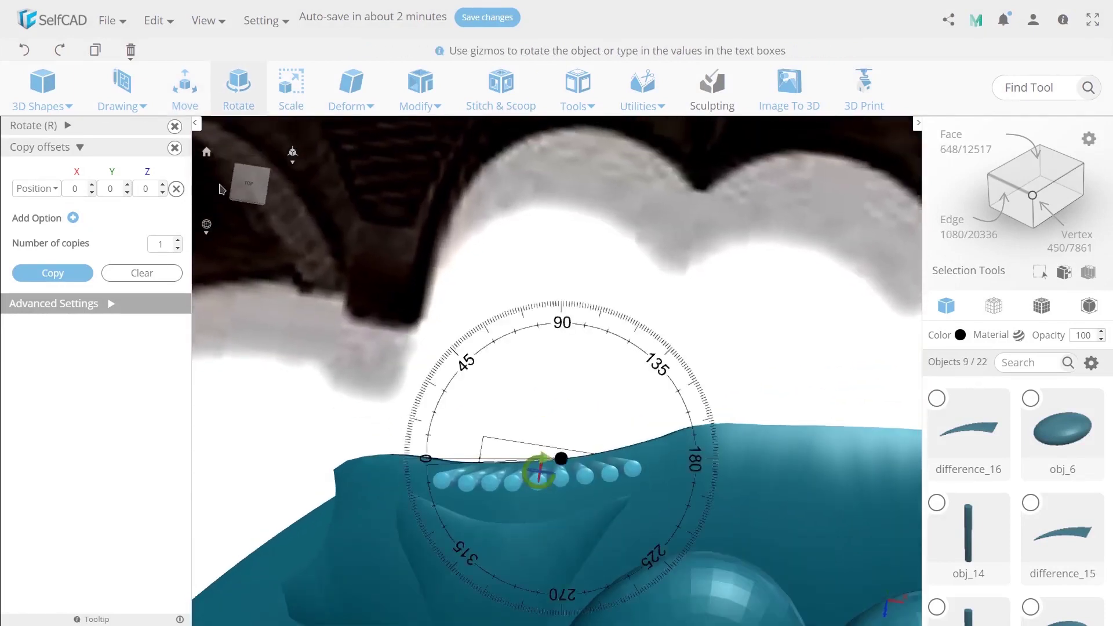
{"action": "key", "text": "m"}
{"action": "left_click_drag", "start_coordinate": [637, 481], "coordinate": [641, 545]}
{"action": "key", "text": "r"}
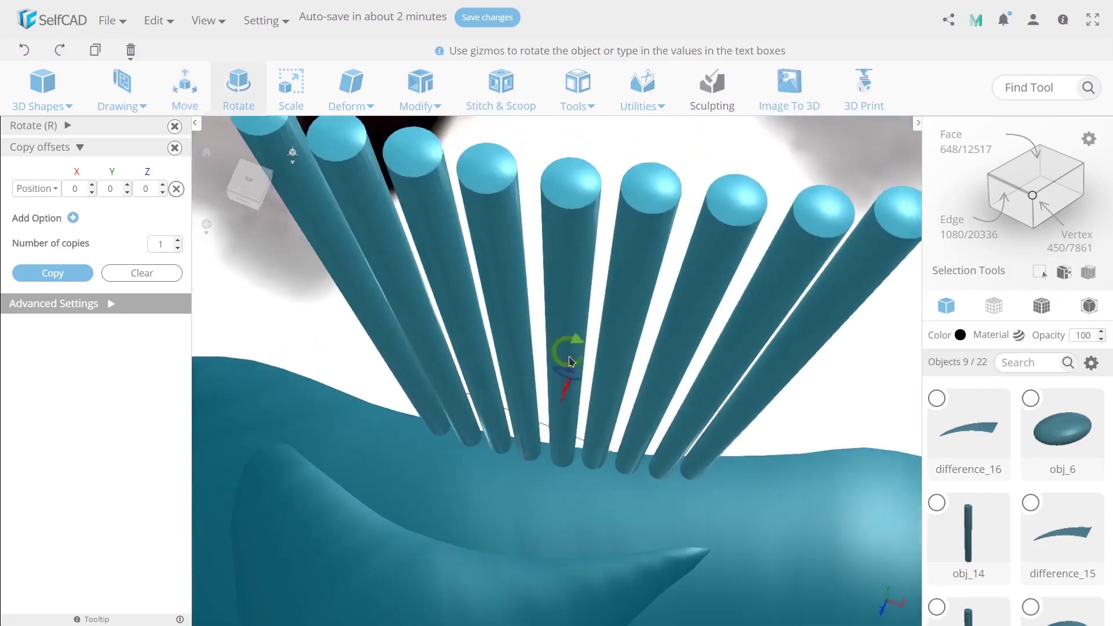
{"action": "left_click_drag", "start_coordinate": [565, 348], "coordinate": [307, 350]}
{"action": "left_click", "coordinate": [189, 108]}
{"action": "left_click_drag", "start_coordinate": [573, 499], "coordinate": [608, 470]}
{"action": "left_click_drag", "start_coordinate": [671, 499], "coordinate": [609, 531]}
{"action": "left_click", "coordinate": [614, 533]}
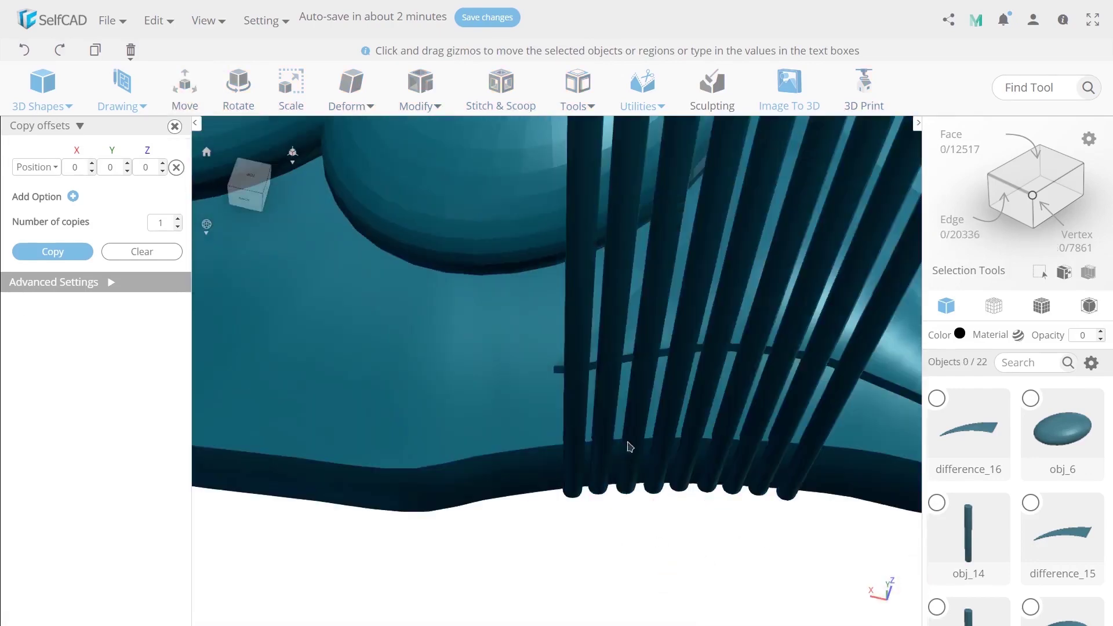
Copy the three small cylinders nearest the ring and move the copies along the upper edge to extend the row
{"action": "left_click", "coordinate": [629, 447]}
{"action": "left_click", "coordinate": [603, 446]}
{"action": "left_click", "coordinate": [574, 445]}
{"action": "left_click", "coordinate": [53, 273]}
{"action": "left_click", "coordinate": [185, 106]}
{"action": "left_click_drag", "start_coordinate": [566, 488], "coordinate": [498, 476]}
{"action": "left_click_drag", "start_coordinate": [519, 510], "coordinate": [514, 529]}
{"action": "left_click_drag", "start_coordinate": [522, 542], "coordinate": [580, 464]}
Rotate the newly copied cylinders slightly and fine-tune their position so the row follows the curve of the upper edge
{"action": "key", "text": "r"}
{"action": "left_click_drag", "start_coordinate": [370, 451], "coordinate": [371, 448]}
{"action": "key", "text": "m"}
{"action": "left_click_drag", "start_coordinate": [400, 406], "coordinate": [423, 422]}
{"action": "left_click_drag", "start_coordinate": [545, 453], "coordinate": [548, 458]}
Preview subtracting the twelve small cylinders from the handle with Difference, and close the tool without applying
{"action": "left_click_drag", "start_coordinate": [594, 506], "coordinate": [407, 348]}
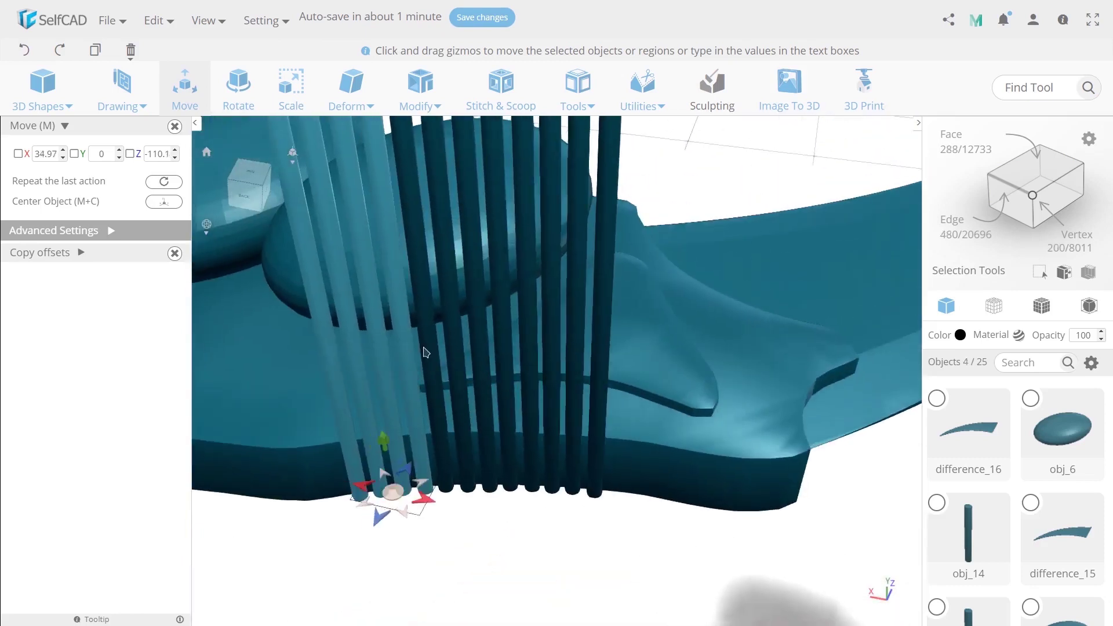
{"action": "left_click", "coordinate": [455, 358], "text": "shift"}
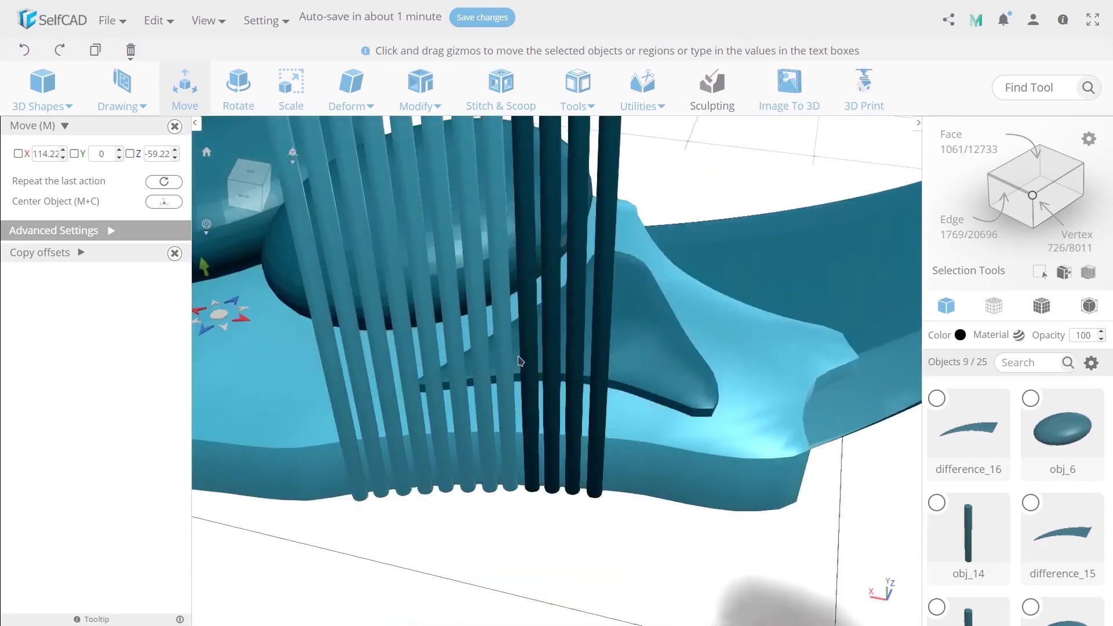
{"action": "left_click", "coordinate": [552, 365], "text": "shift"}
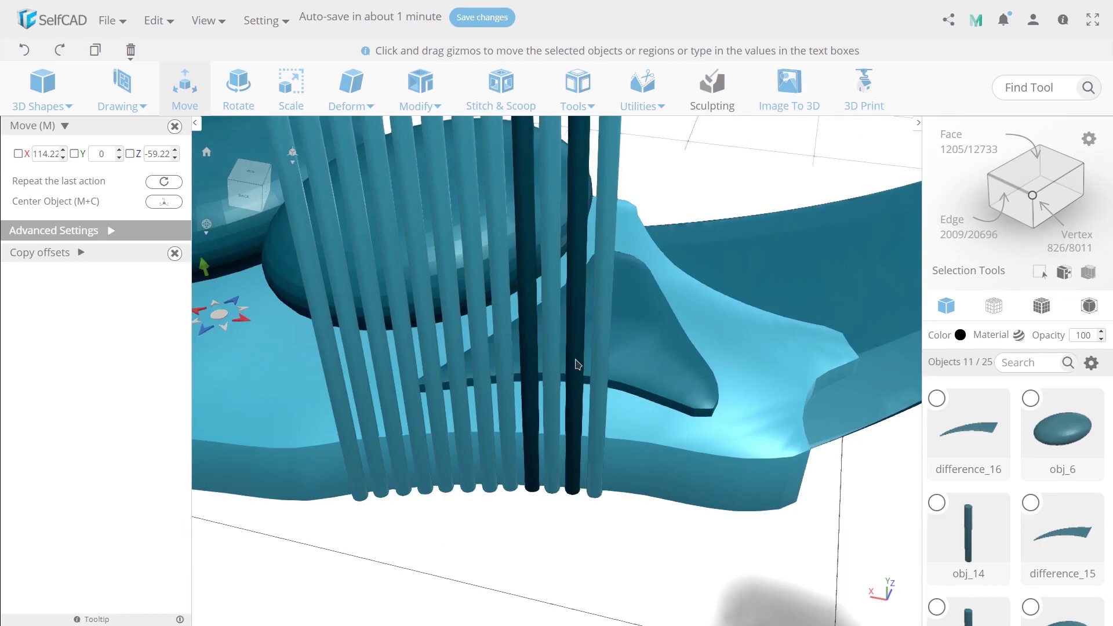
{"action": "scroll", "coordinate": [648, 463], "scroll_direction": "down", "scroll_amount": 2}
{"action": "left_click_drag", "start_coordinate": [624, 459], "coordinate": [590, 502]}
{"action": "scroll", "coordinate": [589, 502], "scroll_direction": "down", "scroll_amount": 3}
{"action": "left_click", "coordinate": [504, 93]}
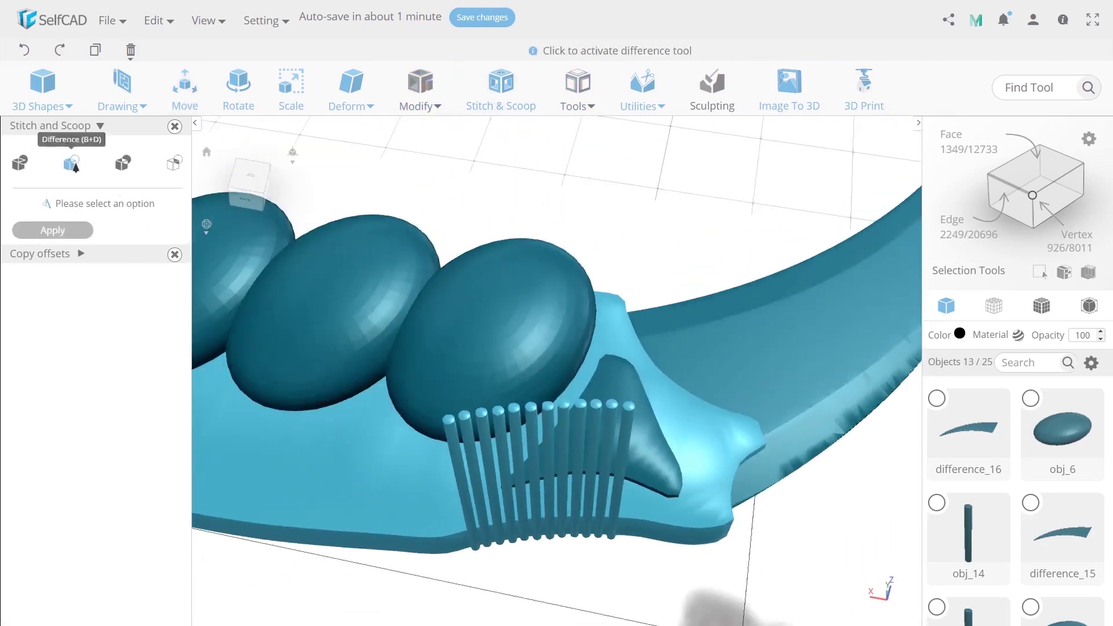
{"action": "left_click", "coordinate": [70, 163]}
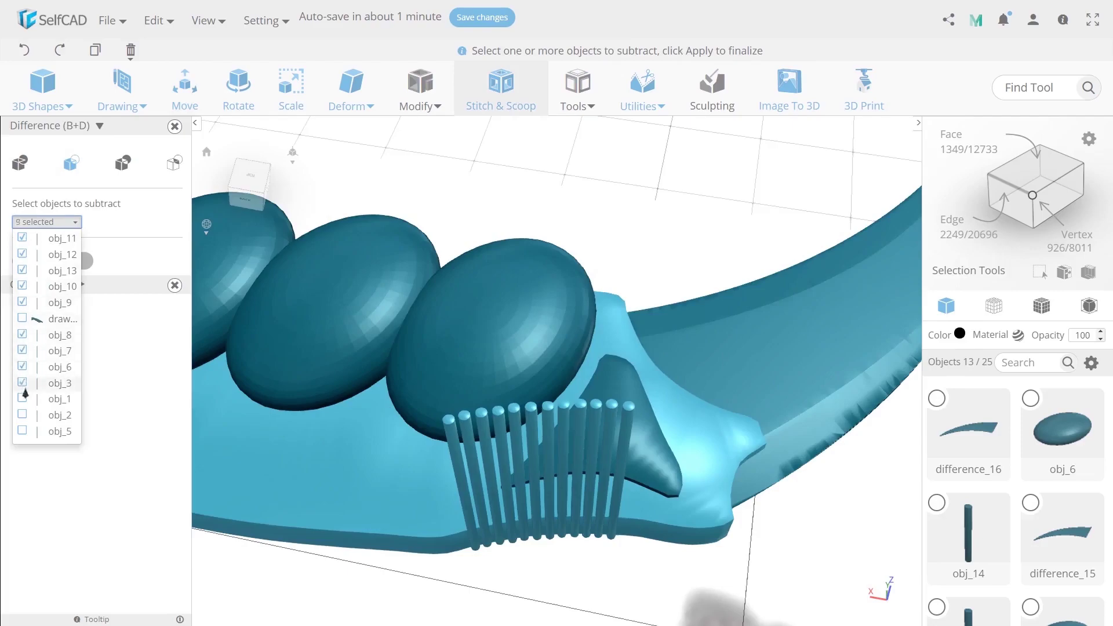
{"action": "left_click", "coordinate": [53, 262]}
{"action": "scroll", "coordinate": [427, 513], "scroll_direction": "down", "scroll_amount": 2}
{"action": "left_click_drag", "start_coordinate": [428, 513], "coordinate": [632, 499]}
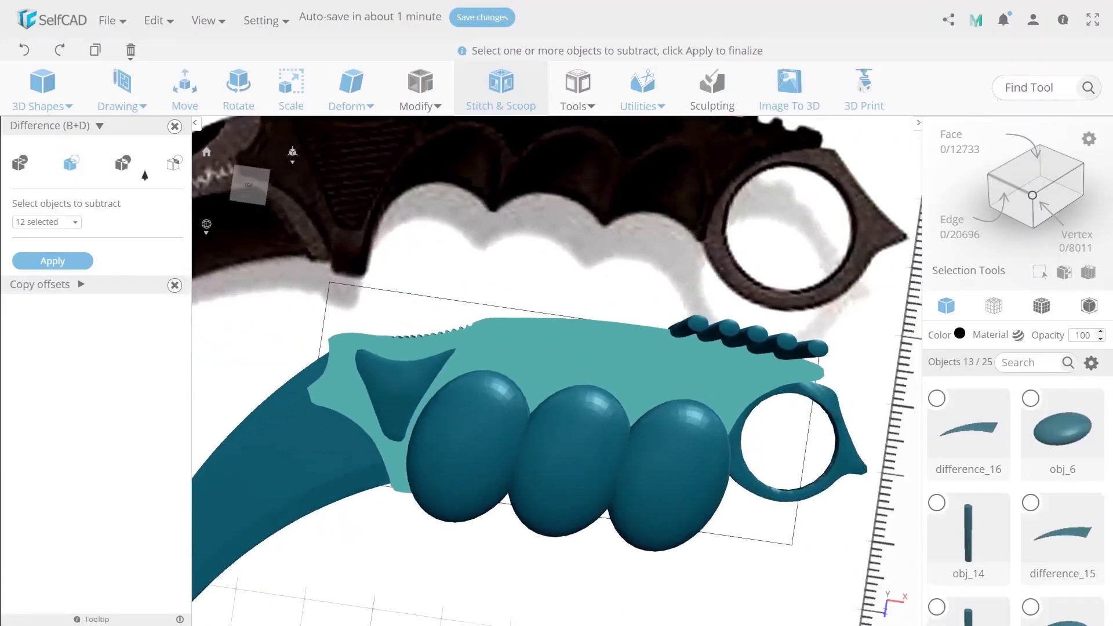
{"action": "left_click", "coordinate": [175, 127]}
{"action": "left_click", "coordinate": [573, 229]}
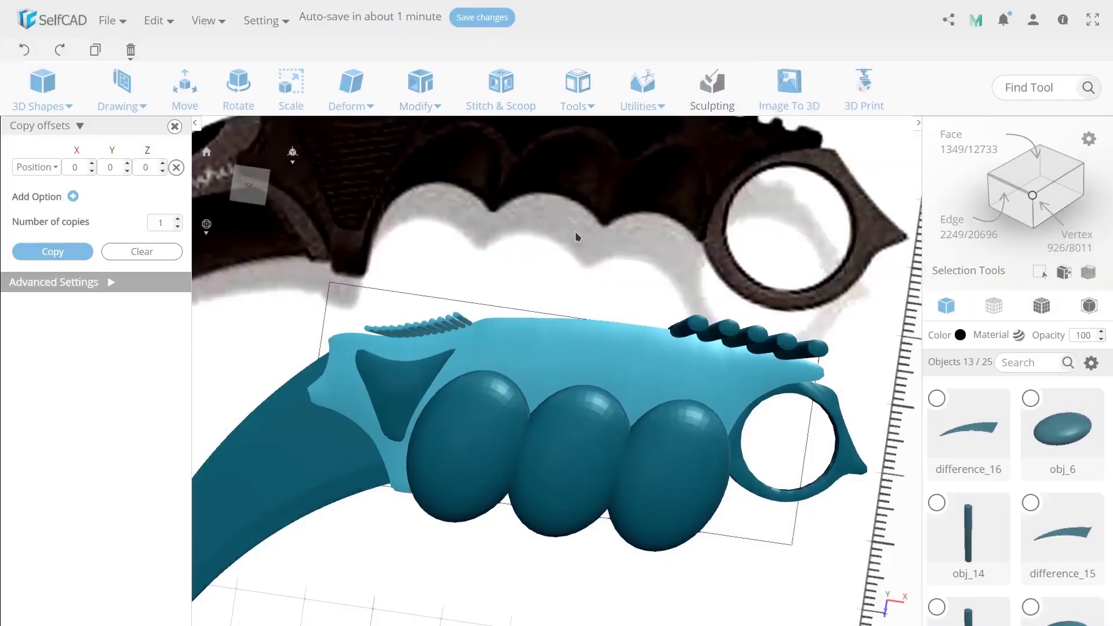
{"action": "left_click", "coordinate": [446, 574]}
Trace the long scalloped inset above the finger grooves of the reference image as a freehand spline shape with height 20
{"action": "scroll", "coordinate": [609, 319], "scroll_direction": "up", "scroll_amount": 10}
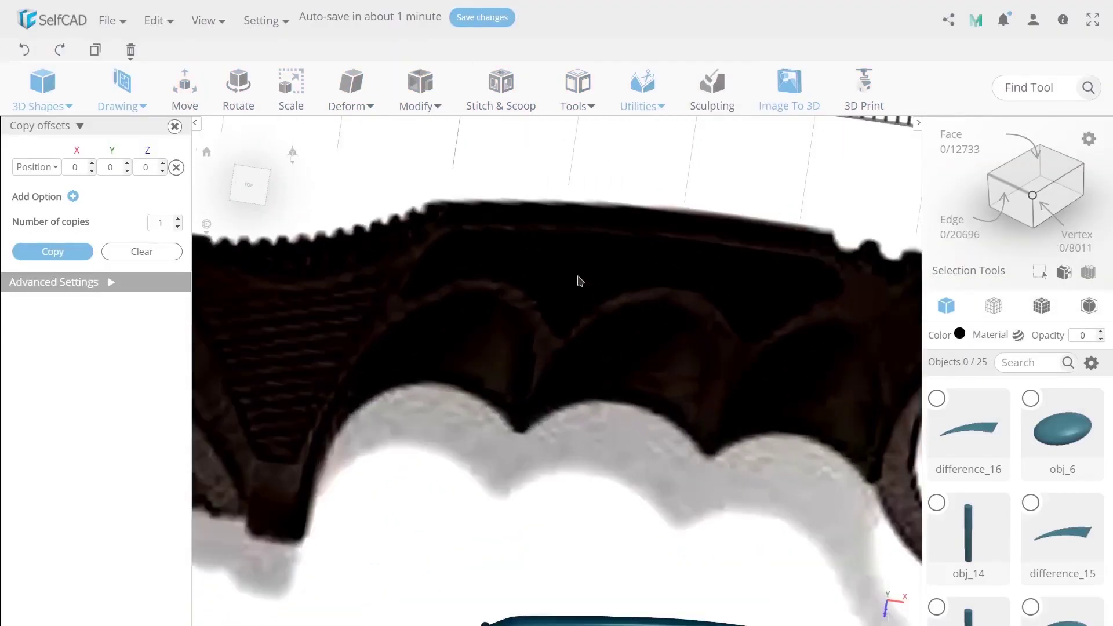
{"action": "scroll", "coordinate": [463, 327], "scroll_direction": "up", "scroll_amount": 2}
{"action": "right_click_drag", "start_coordinate": [463, 328], "coordinate": [464, 358]}
{"action": "scroll", "coordinate": [505, 371], "scroll_direction": "up", "scroll_amount": 2}
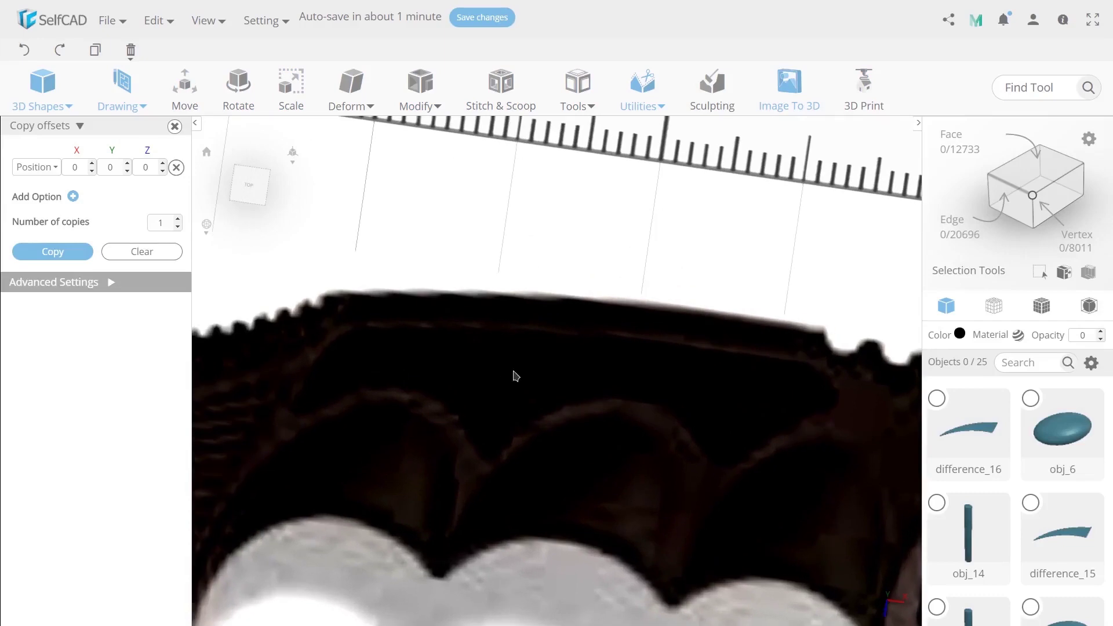
{"action": "left_click", "coordinate": [125, 93]}
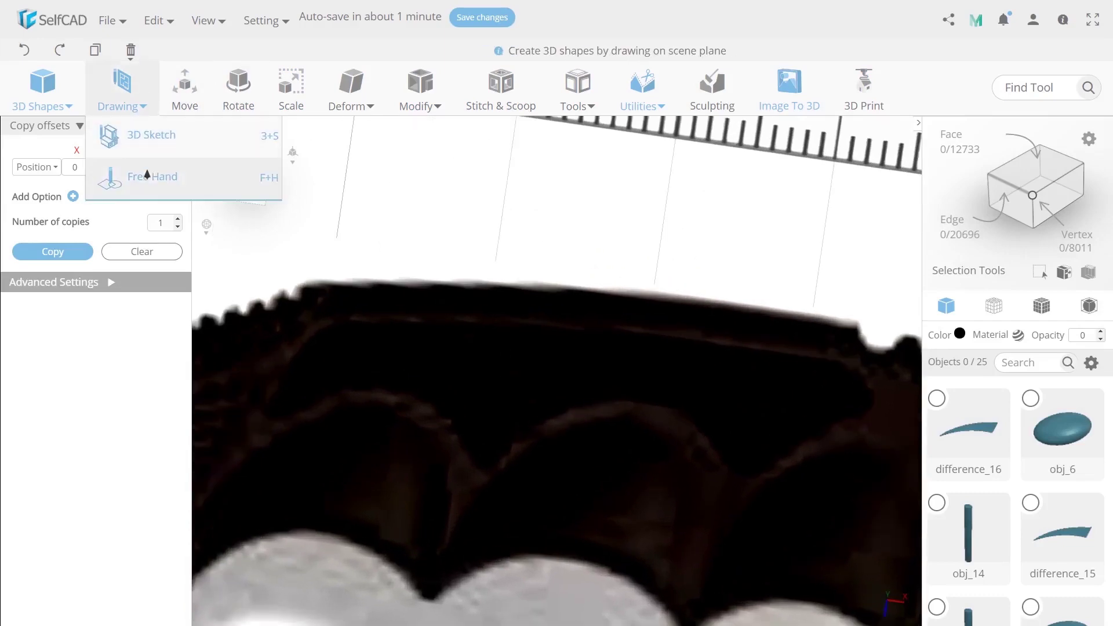
{"action": "left_click", "coordinate": [148, 172]}
{"action": "key", "text": "f"}
{"action": "key", "text": "s"}
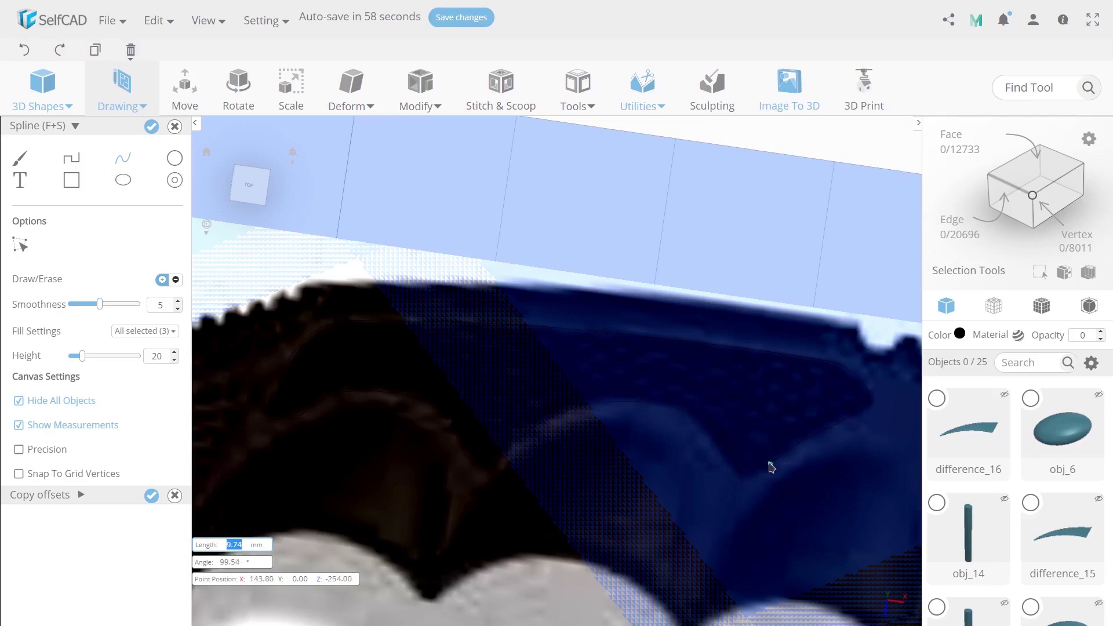
{"action": "left_click", "coordinate": [151, 126]}
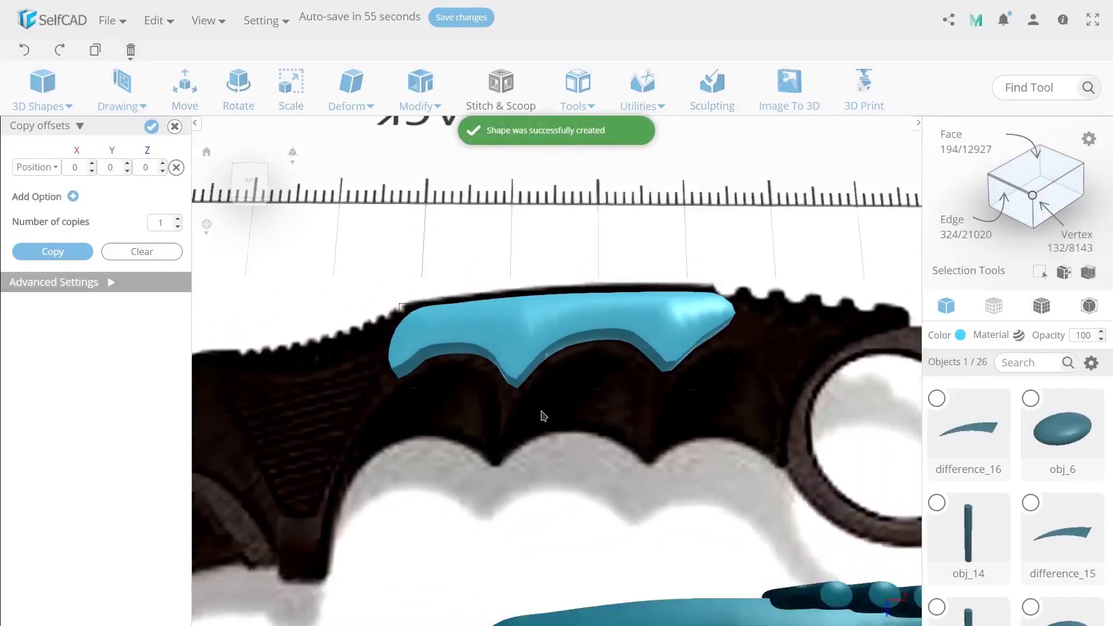
Move the scalloped inset shape from the reference image onto the modelled handle, to about X 121, Z -97
{"action": "right_click_drag", "start_coordinate": [544, 416], "coordinate": [619, 388]}
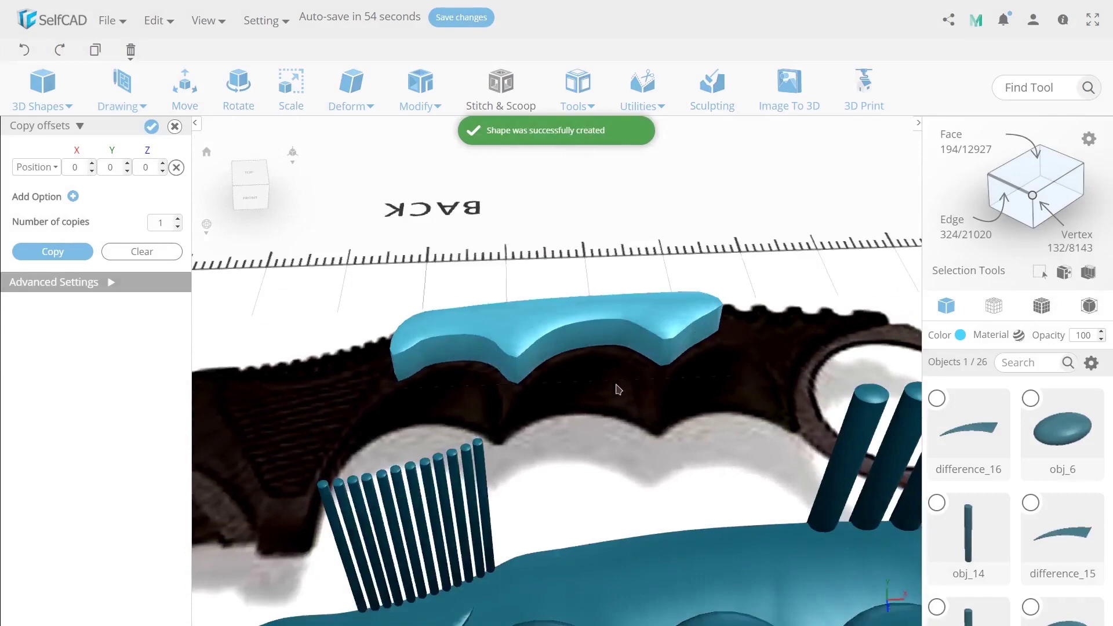
{"action": "scroll", "coordinate": [611, 385], "scroll_direction": "down", "scroll_amount": 3}
{"action": "middle_click_drag", "start_coordinate": [570, 366], "coordinate": [518, 313]}
{"action": "left_click", "coordinate": [181, 96]}
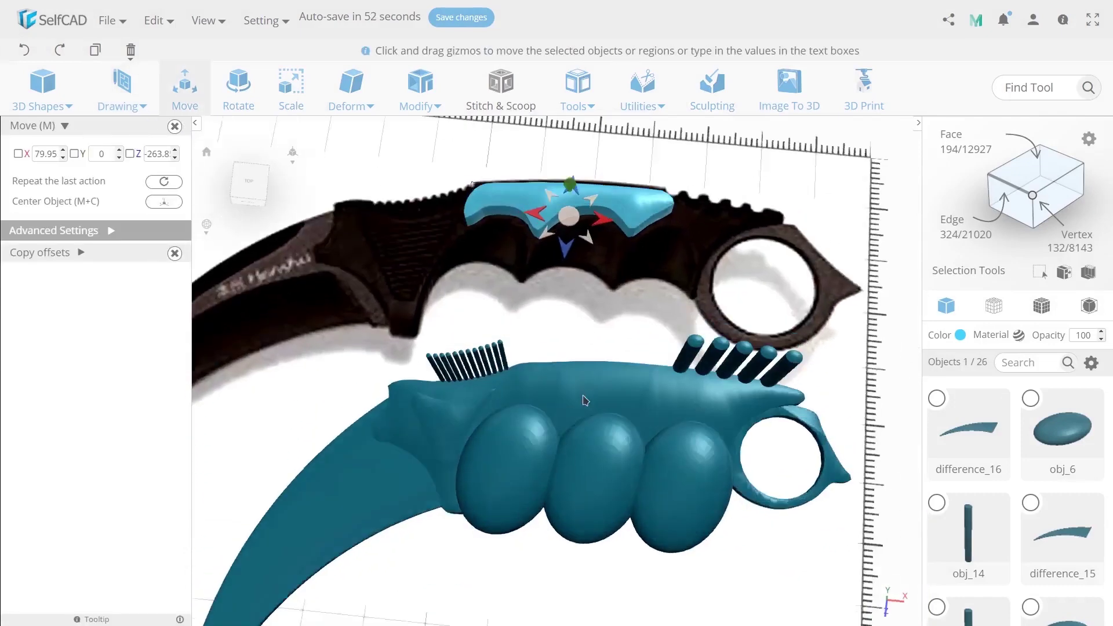
{"action": "scroll", "coordinate": [584, 400], "scroll_direction": "up", "scroll_amount": 3}
{"action": "left_click_drag", "start_coordinate": [518, 328], "coordinate": [556, 391]}
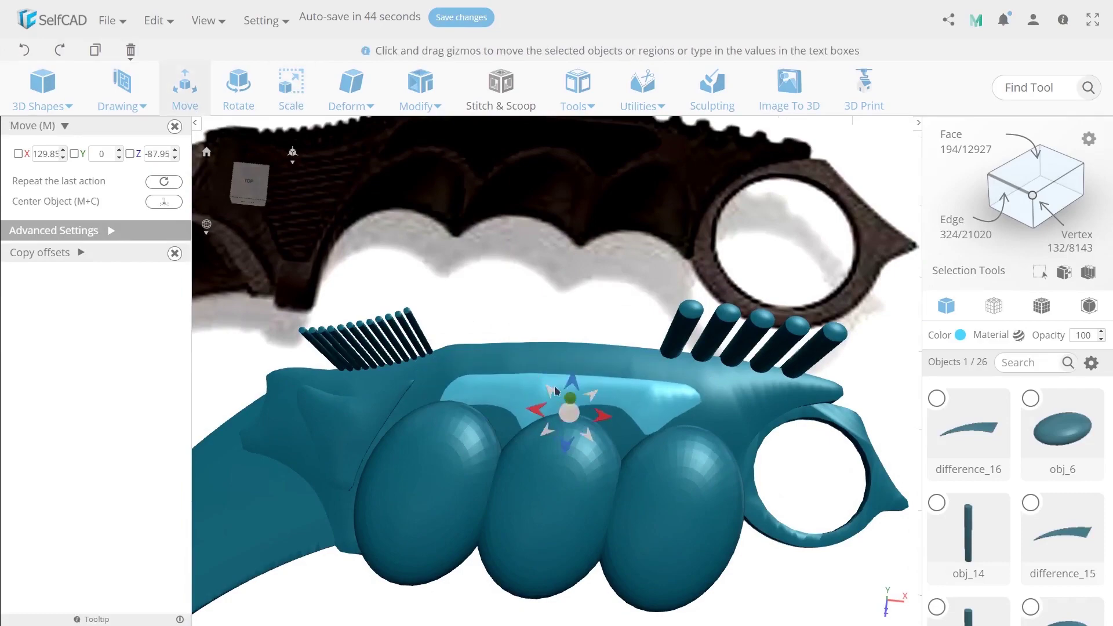
{"action": "right_click_drag", "start_coordinate": [563, 355], "coordinate": [563, 360]}
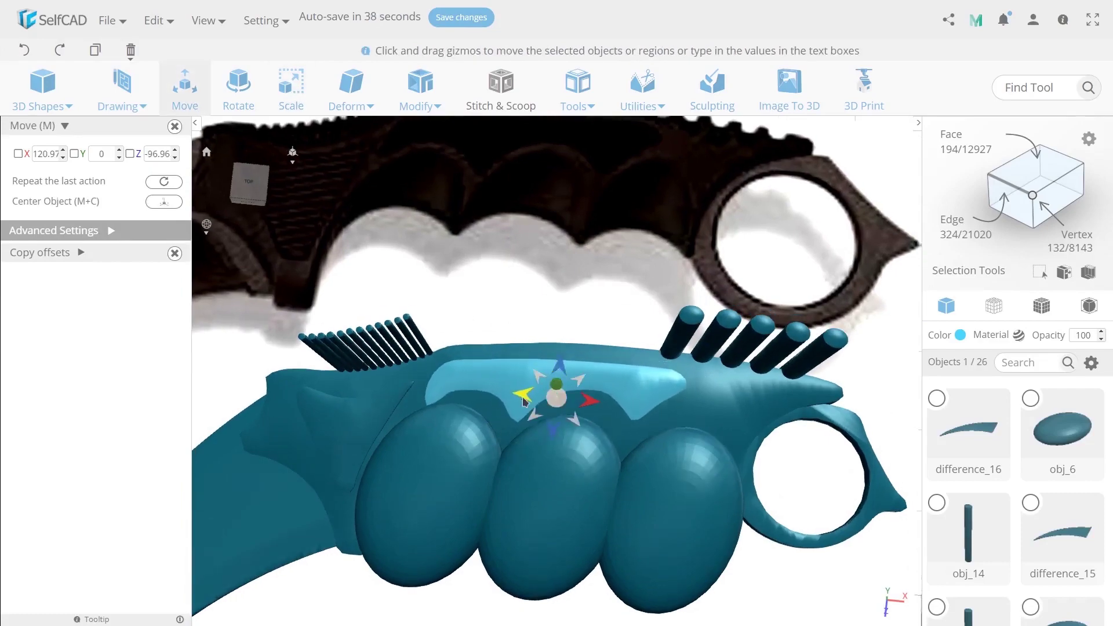
Shift the scalloped inset shape along X toward the blade, to about X 115, above the finger ellipsoids
{"action": "left_click_drag", "start_coordinate": [524, 401], "coordinate": [514, 400]}
{"action": "right_click_drag", "start_coordinate": [587, 442], "coordinate": [492, 454]}
{"action": "scroll", "coordinate": [493, 454], "scroll_direction": "down", "scroll_amount": 2}
{"action": "scroll", "coordinate": [487, 251], "scroll_direction": "up", "scroll_amount": 5}
{"action": "right_click_drag", "start_coordinate": [487, 251], "coordinate": [492, 220]}
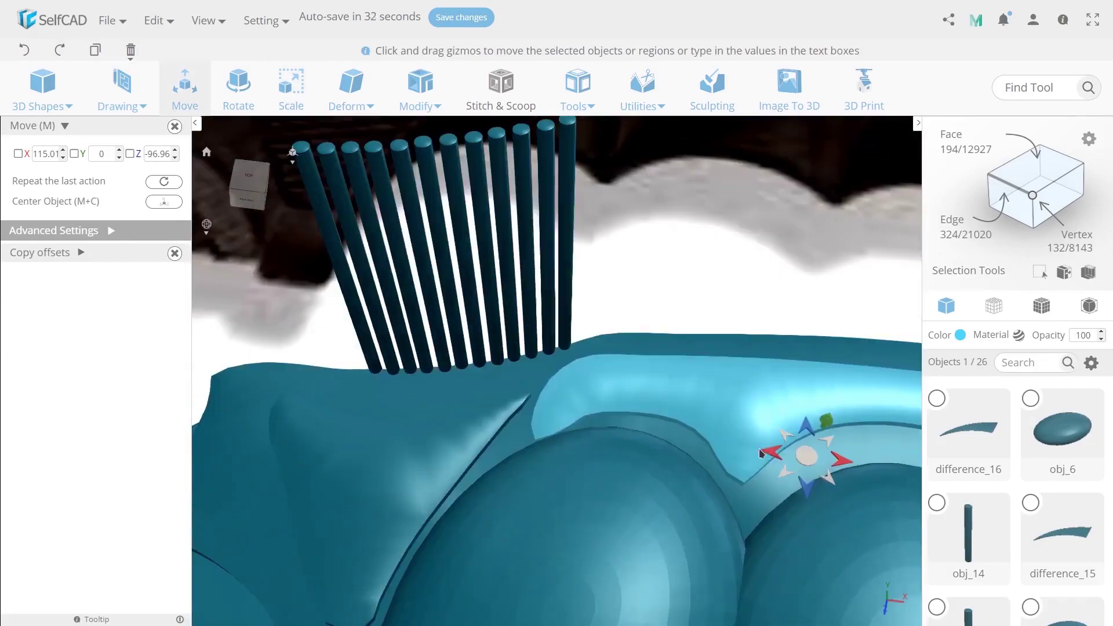
{"action": "left_click_drag", "start_coordinate": [762, 453], "coordinate": [757, 452]}
{"action": "scroll", "coordinate": [723, 442], "scroll_direction": "down", "scroll_amount": 2}
{"action": "right_click_drag", "start_coordinate": [723, 442], "coordinate": [666, 444]}
Select the handle body together with the finger ellipsoids, both inset shapes and all cylinders of the two notch rows
{"action": "key", "text": "s"}
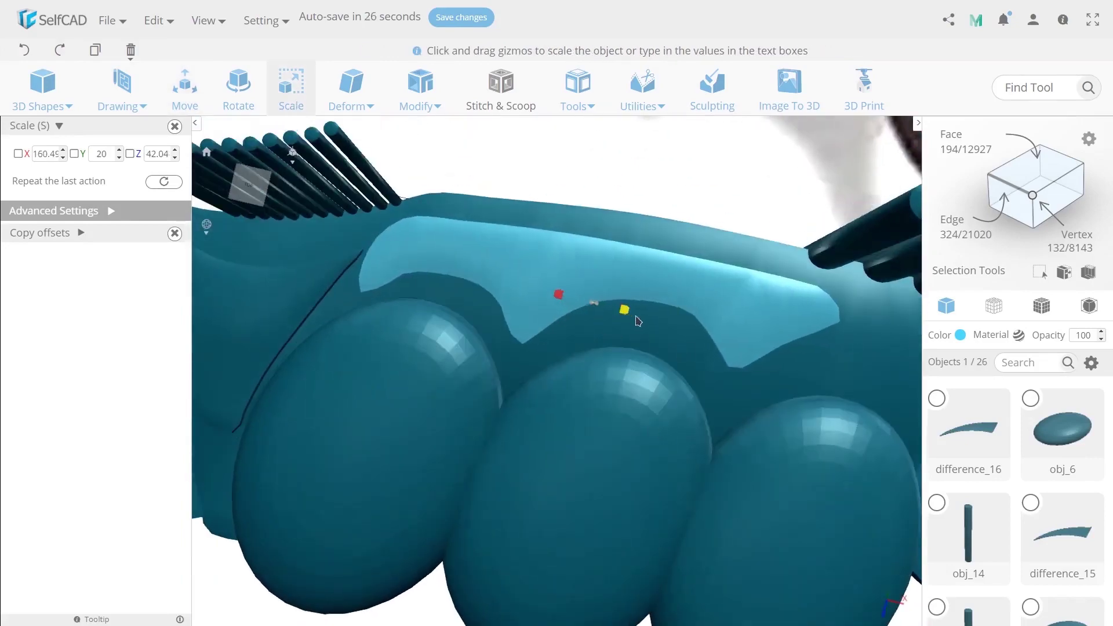
{"action": "right_click_drag", "start_coordinate": [422, 320], "coordinate": [557, 400]}
{"action": "scroll", "coordinate": [568, 359], "scroll_direction": "up", "scroll_amount": 4}
{"action": "scroll", "coordinate": [537, 369], "scroll_direction": "down", "scroll_amount": 3}
{"action": "scroll", "coordinate": [599, 354], "scroll_direction": "down", "scroll_amount": 3}
{"action": "left_click_drag", "start_coordinate": [473, 415], "coordinate": [576, 366], "text": "shift"}
{"action": "right_click_drag", "start_coordinate": [576, 367], "coordinate": [545, 371]}
{"action": "left_click_drag", "start_coordinate": [501, 330], "coordinate": [477, 331], "text": "shift"}
{"action": "middle_click_drag", "start_coordinate": [544, 363], "coordinate": [475, 319]}
{"action": "left_click_drag", "start_coordinate": [499, 435], "coordinate": [717, 347], "text": "shift"}
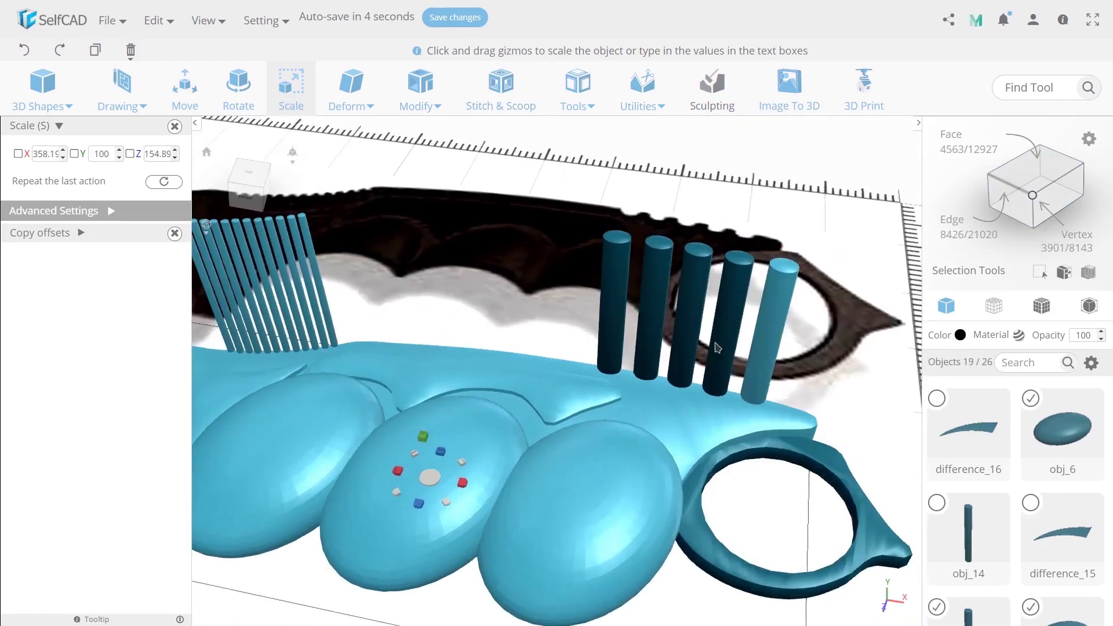
{"action": "left_click", "coordinate": [604, 348]}
{"action": "left_click_drag", "start_coordinate": [605, 348], "coordinate": [573, 401]}
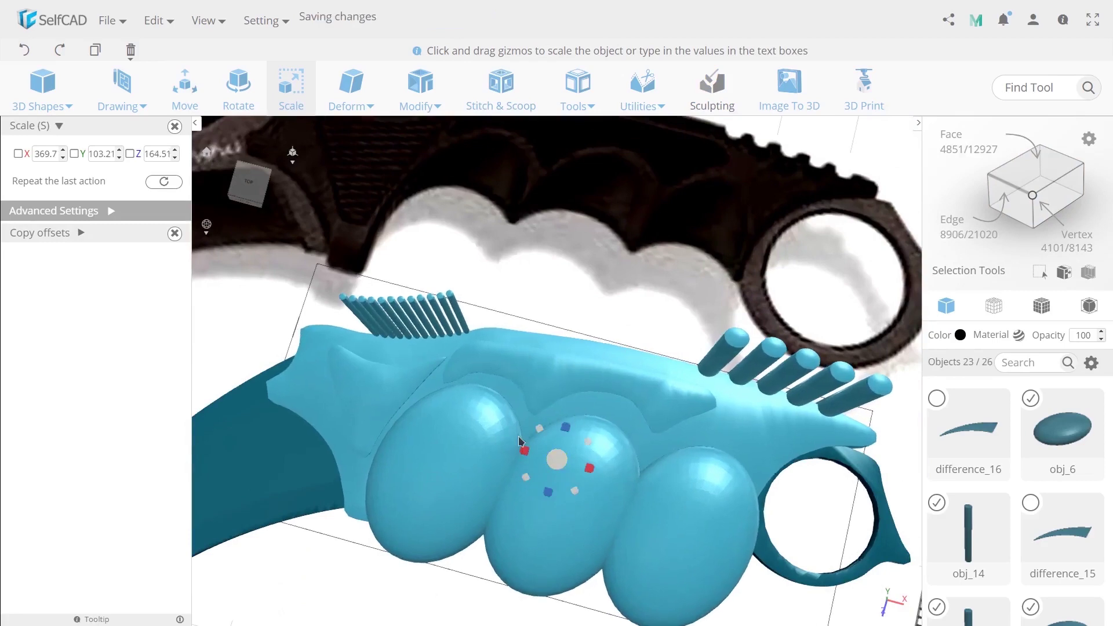
{"action": "left_click_drag", "start_coordinate": [521, 442], "coordinate": [493, 421]}
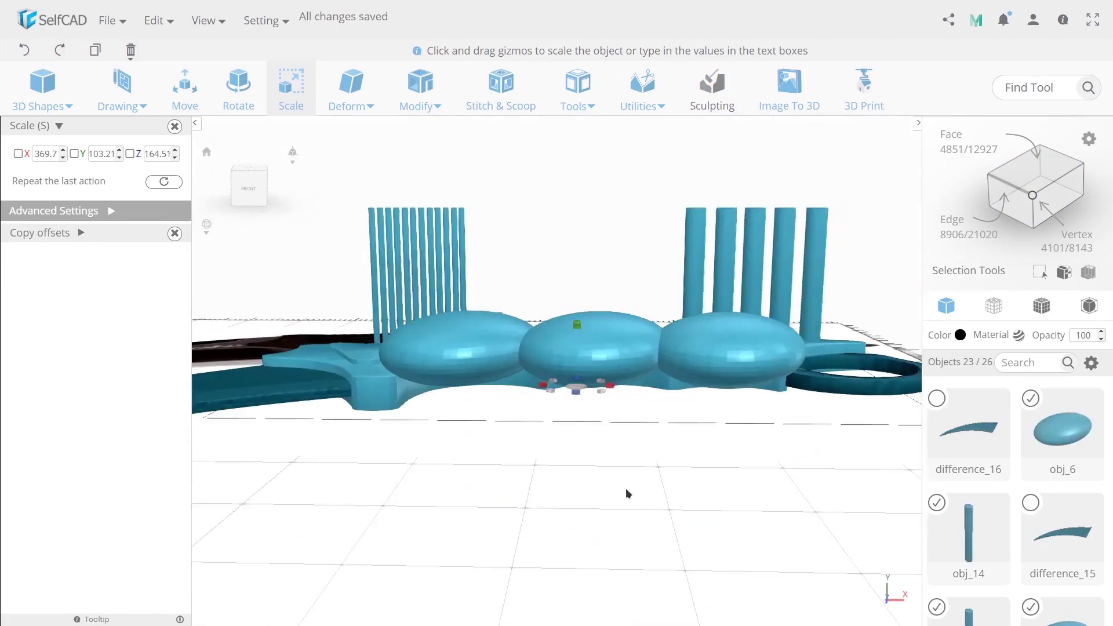
{"action": "left_click_drag", "start_coordinate": [626, 489], "coordinate": [627, 478]}
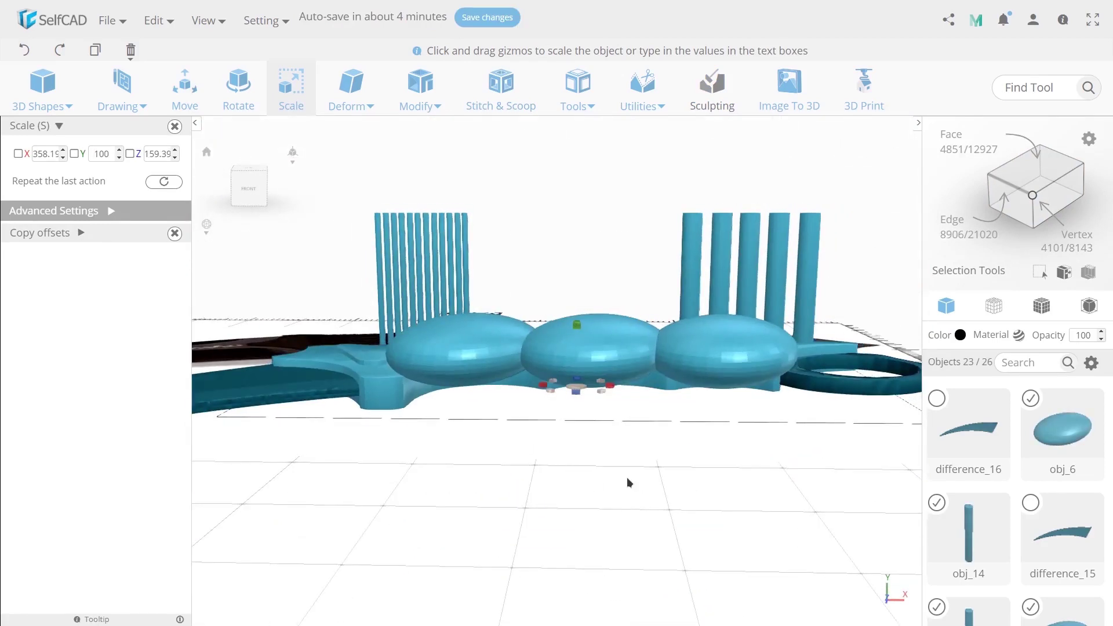
Subtract the selected ellipsoids, inset shapes and cylinders from the handle body with the Difference operation and apply it
{"action": "left_click", "coordinate": [490, 93]}
{"action": "left_click", "coordinate": [66, 165]}
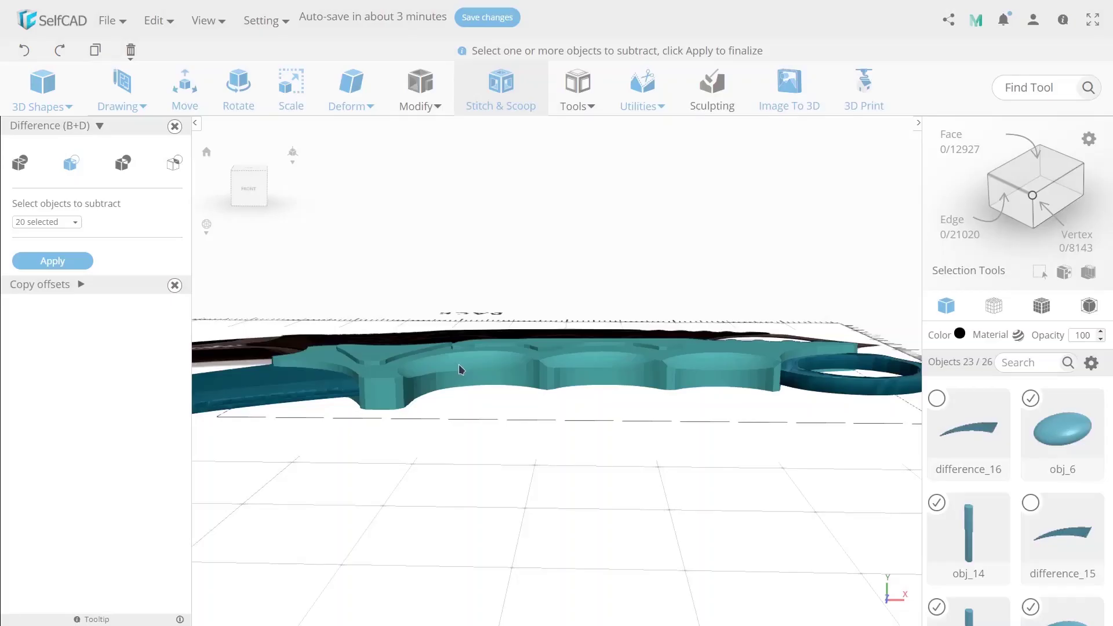
{"action": "right_click_drag", "start_coordinate": [509, 350], "coordinate": [513, 426]}
{"action": "middle_click_drag", "start_coordinate": [536, 316], "coordinate": [538, 372]}
{"action": "mouse_move", "coordinate": [540, 377]}
{"action": "right_mouse_down"}
{"action": "mouse_move", "coordinate": [544, 397]}
{"action": "mouse_move", "coordinate": [519, 385]}
{"action": "right_mouse_up"}
{"action": "scroll", "coordinate": [522, 387], "scroll_direction": "up", "scroll_amount": 2}
{"action": "middle_click_drag", "start_coordinate": [529, 390], "coordinate": [527, 420]}
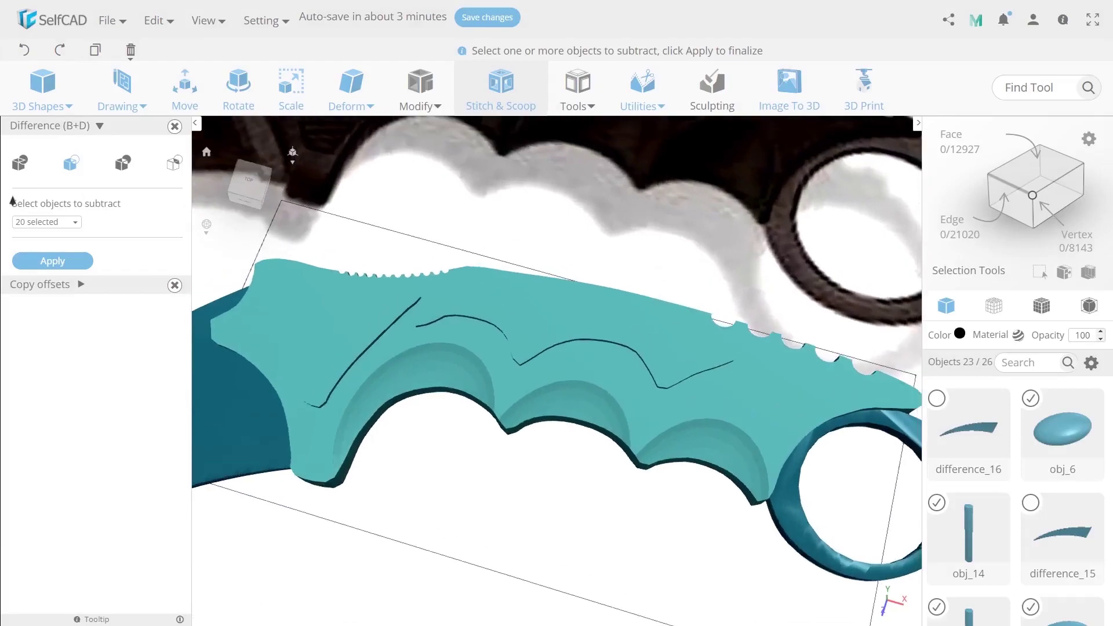
{"action": "left_click", "coordinate": [58, 260]}
{"action": "left_click_drag", "start_coordinate": [524, 382], "coordinate": [506, 356]}
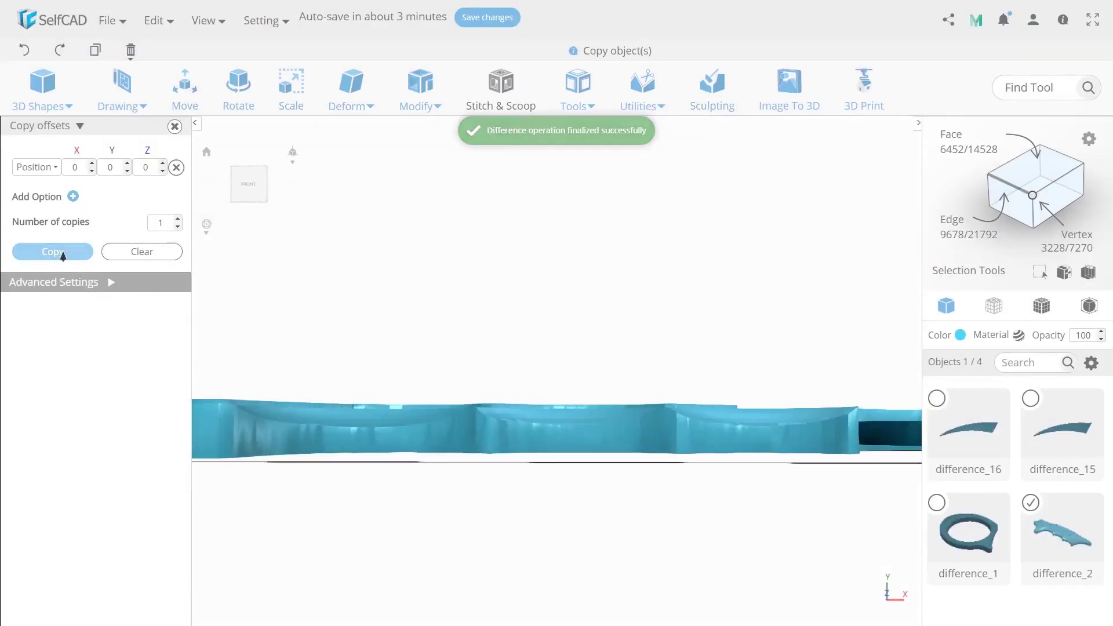
Make one copy of the carved handle in place and mirror the copy
{"action": "left_click", "coordinate": [84, 252]}
{"action": "left_click", "coordinate": [642, 92]}
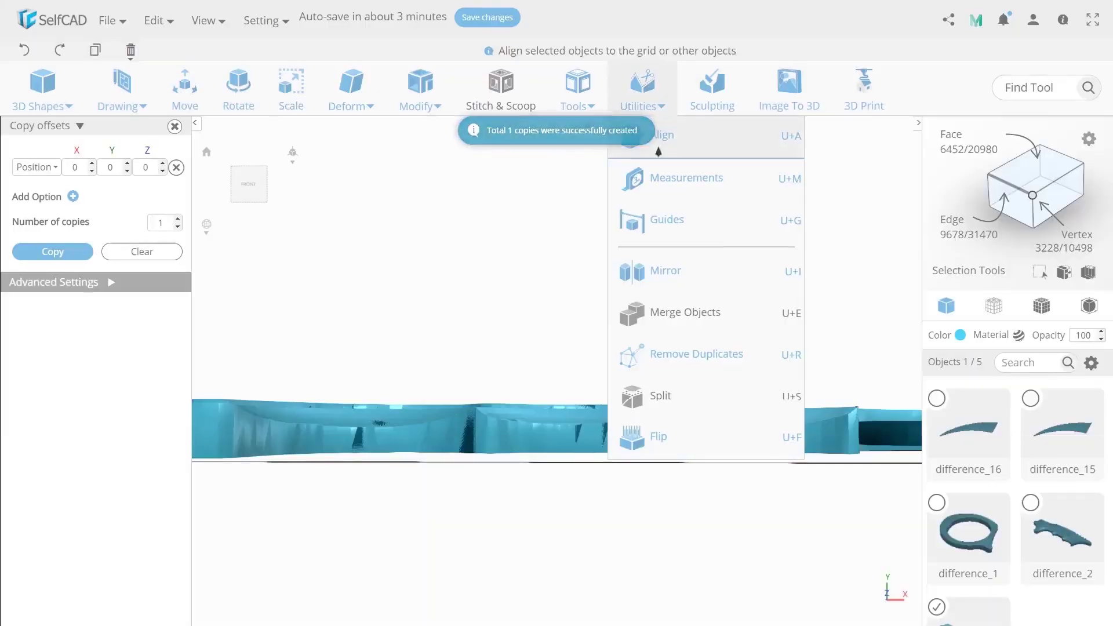
{"action": "left_click", "coordinate": [667, 270]}
Raise the mirrored handle copy above the original and rotate it to line up with the original's outline
{"action": "left_click", "coordinate": [185, 93]}
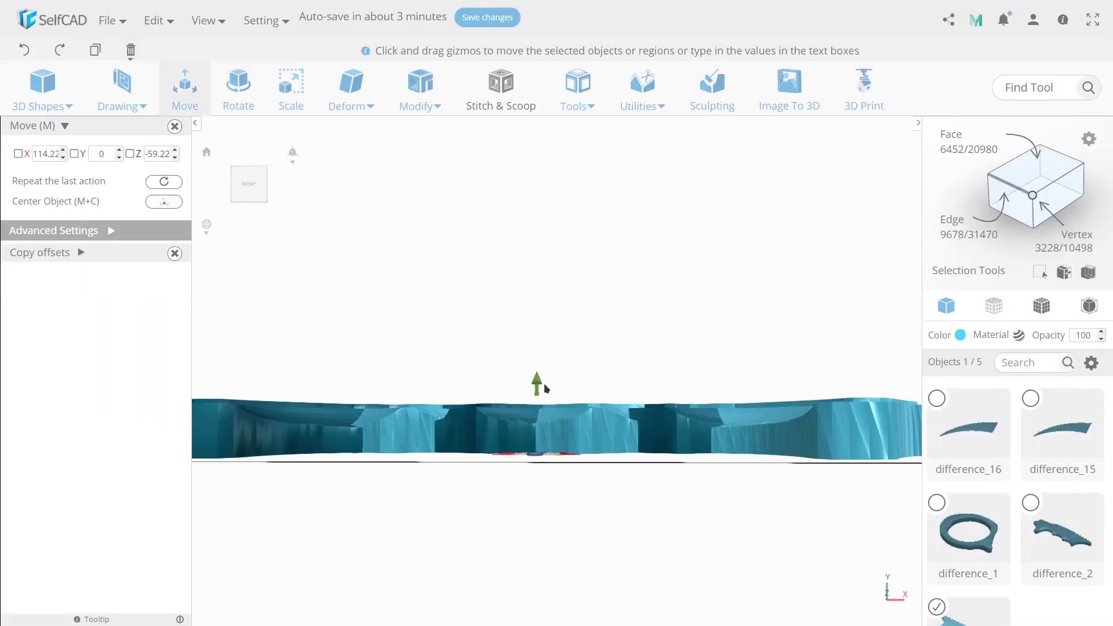
{"action": "left_click_drag", "start_coordinate": [539, 383], "coordinate": [540, 243]}
{"action": "right_click_drag", "start_coordinate": [539, 249], "coordinate": [538, 355]}
{"action": "middle_click_drag", "start_coordinate": [538, 354], "coordinate": [538, 431]}
{"action": "left_click", "coordinate": [248, 90]}
{"action": "left_click_drag", "start_coordinate": [502, 324], "coordinate": [657, 300]}
Move the two handle halves vertically so that their flat faces meet and form one full-thickness handle
{"action": "left_click", "coordinate": [190, 97]}
{"action": "right_click_drag", "start_coordinate": [547, 401], "coordinate": [548, 301]}
{"action": "left_click", "coordinate": [538, 400]}
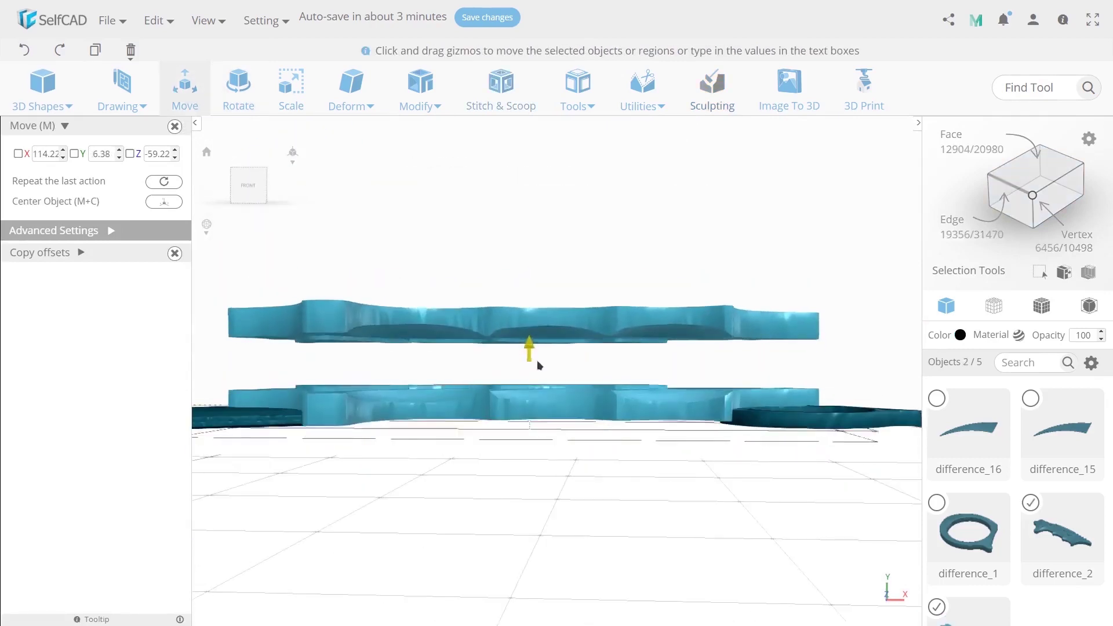
{"action": "left_click", "coordinate": [536, 325]}
{"action": "left_click", "coordinate": [185, 92]}
{"action": "left_click_drag", "start_coordinate": [530, 341], "coordinate": [560, 288]}
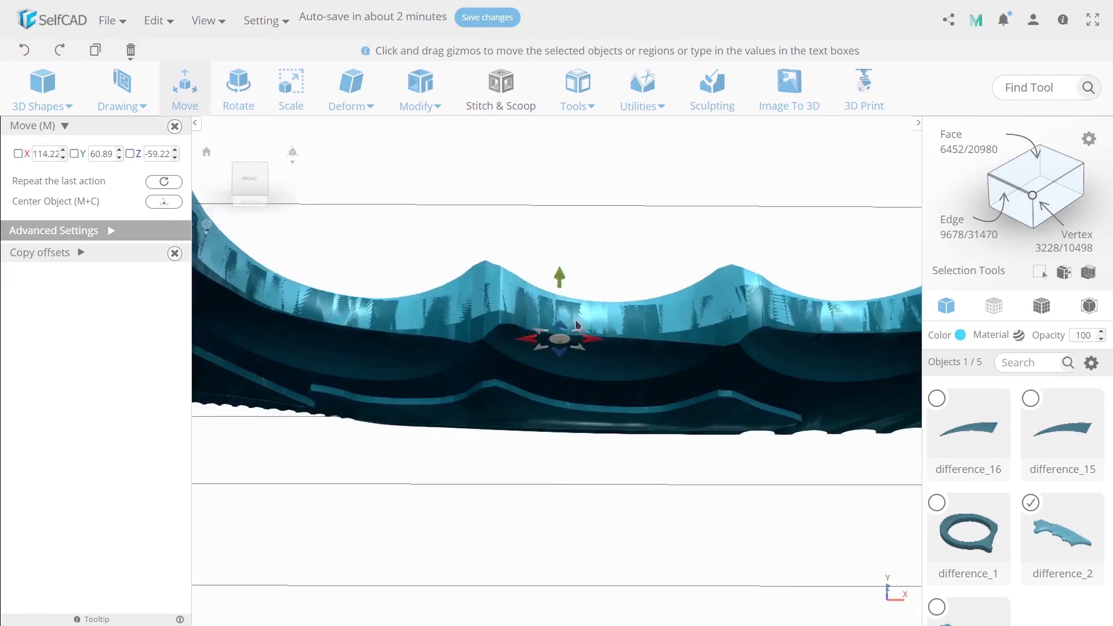
Select the blade and raise it to the height of the joined handle
{"action": "right_click_drag", "start_coordinate": [673, 369], "coordinate": [668, 446]}
{"action": "scroll", "coordinate": [654, 409], "scroll_direction": "down", "scroll_amount": 5}
{"action": "left_click", "coordinate": [624, 510]}
{"action": "left_click", "coordinate": [512, 433]}
{"action": "right_click_drag", "start_coordinate": [512, 433], "coordinate": [534, 414]}
{"action": "scroll", "coordinate": [533, 414], "scroll_direction": "up", "scroll_amount": 2}
{"action": "key", "text": "m"}
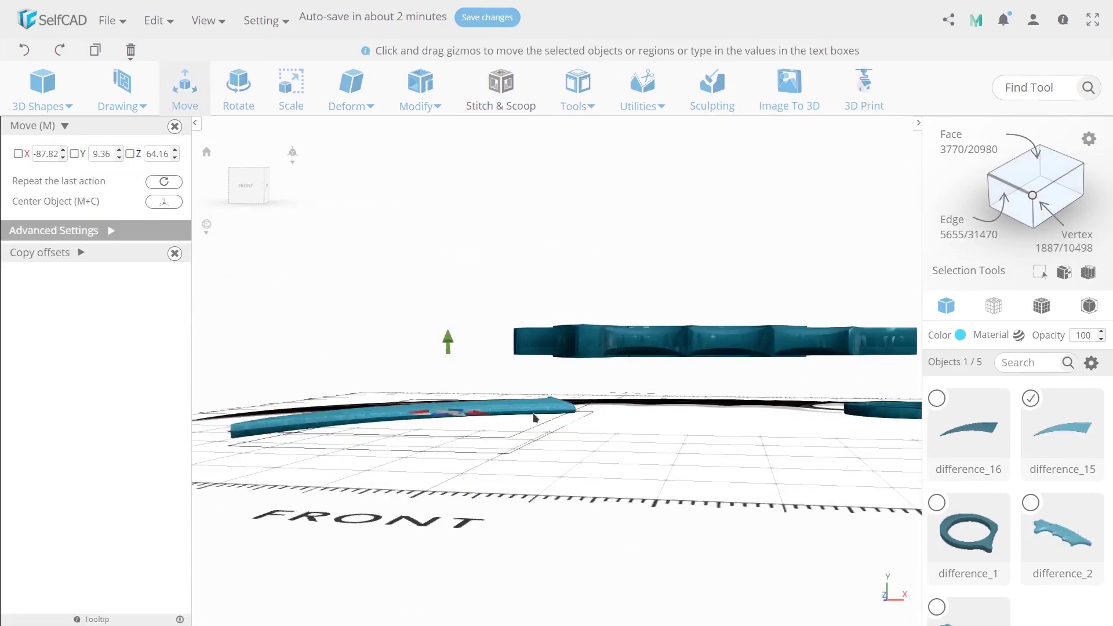
{"action": "left_click_drag", "start_coordinate": [456, 287], "coordinate": [455, 289]}
{"action": "scroll", "coordinate": [526, 401], "scroll_direction": "up", "scroll_amount": 2}
{"action": "right_click_drag", "start_coordinate": [510, 415], "coordinate": [557, 415]}
Raise the finger ring to the handle's height and position it against the handle's rear end
{"action": "left_click", "coordinate": [585, 394]}
{"action": "left_click", "coordinate": [191, 95]}
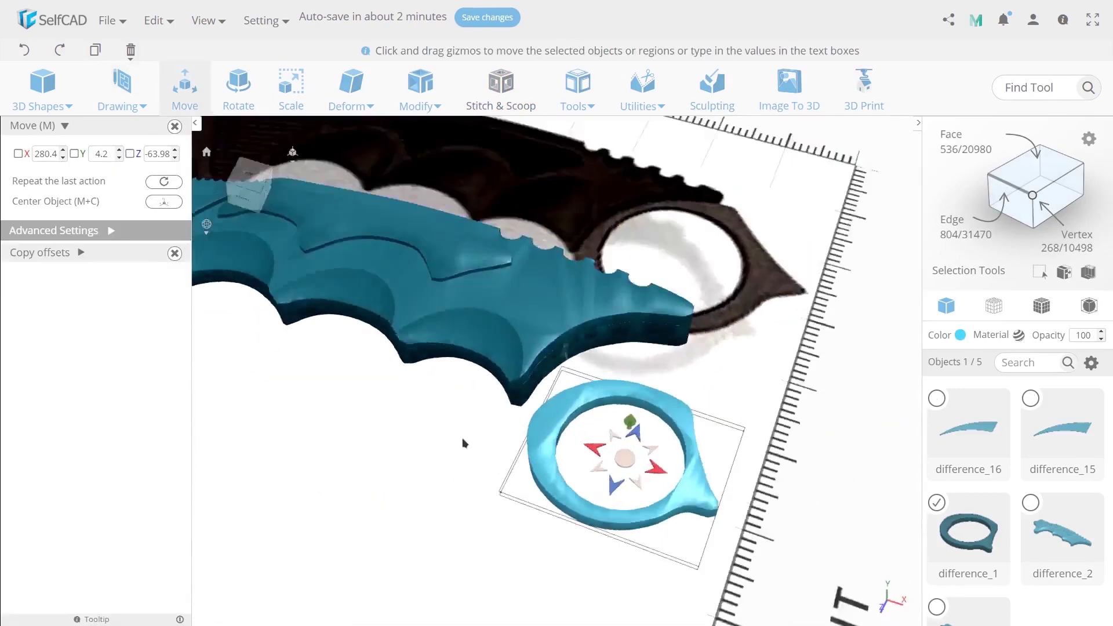
{"action": "left_click_drag", "start_coordinate": [650, 341], "coordinate": [643, 325]}
{"action": "left_click_drag", "start_coordinate": [573, 343], "coordinate": [667, 244]}
{"action": "scroll", "coordinate": [522, 417], "scroll_direction": "down", "scroll_amount": 2}
{"action": "left_click", "coordinate": [522, 416]}
{"action": "right_click_drag", "start_coordinate": [521, 417], "coordinate": [580, 426]}
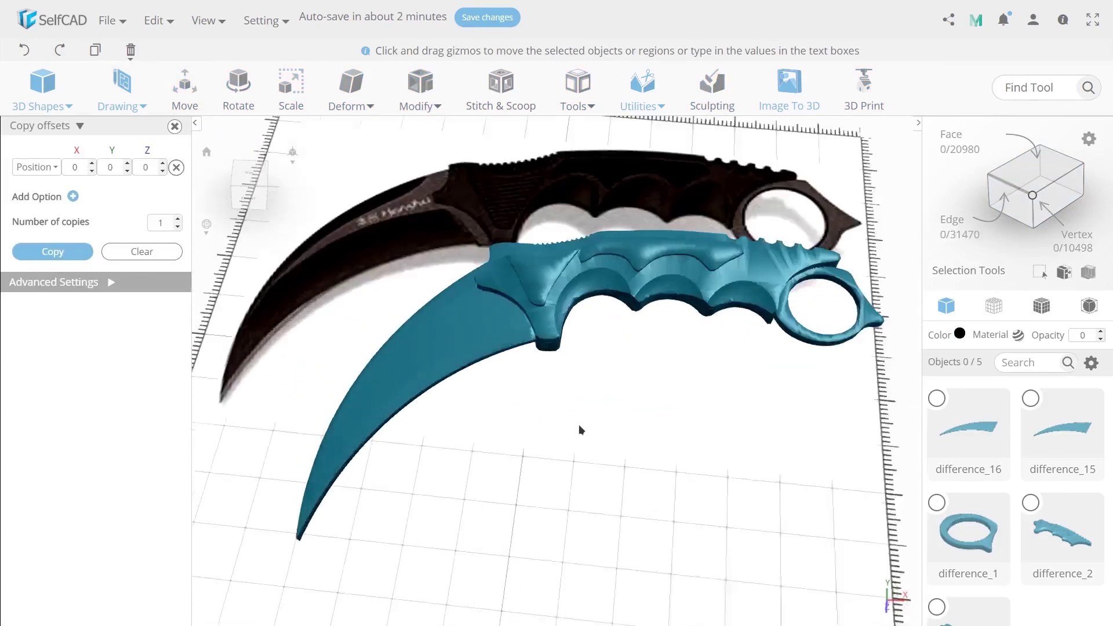
Select both blade halves, both handle halves and the finger ring, and merge them into one object
{"action": "scroll", "coordinate": [622, 396], "scroll_direction": "down", "scroll_amount": 3}
{"action": "left_click_drag", "start_coordinate": [621, 395], "coordinate": [682, 298]}
{"action": "left_click", "coordinate": [719, 386]}
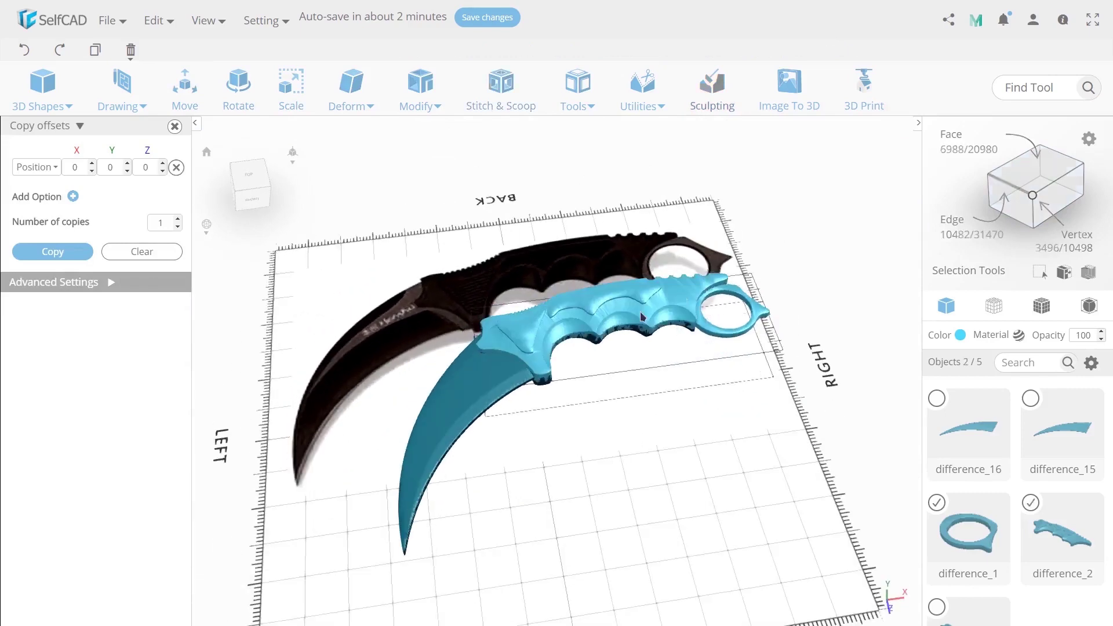
{"action": "left_click", "coordinate": [522, 386]}
{"action": "left_click_drag", "start_coordinate": [823, 464], "coordinate": [850, 382]}
{"action": "left_click", "coordinate": [493, 345]}
{"action": "scroll", "coordinate": [589, 406], "scroll_direction": "up", "scroll_amount": 3}
{"action": "left_click_drag", "start_coordinate": [586, 354], "coordinate": [609, 421]}
{"action": "left_click", "coordinate": [644, 93]}
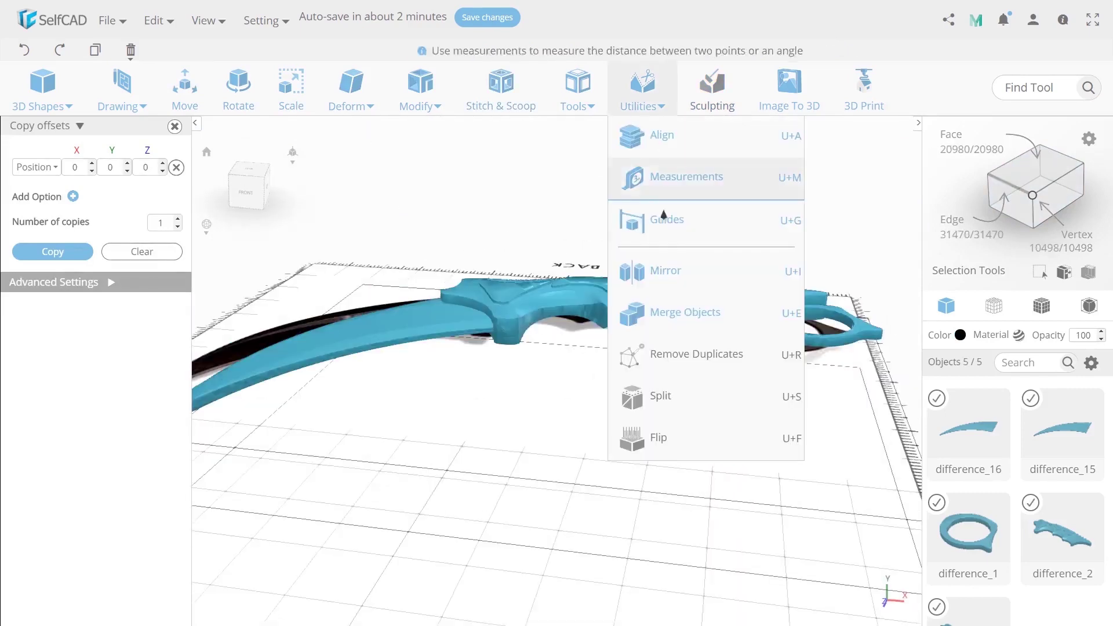
{"action": "left_click", "coordinate": [672, 310]}
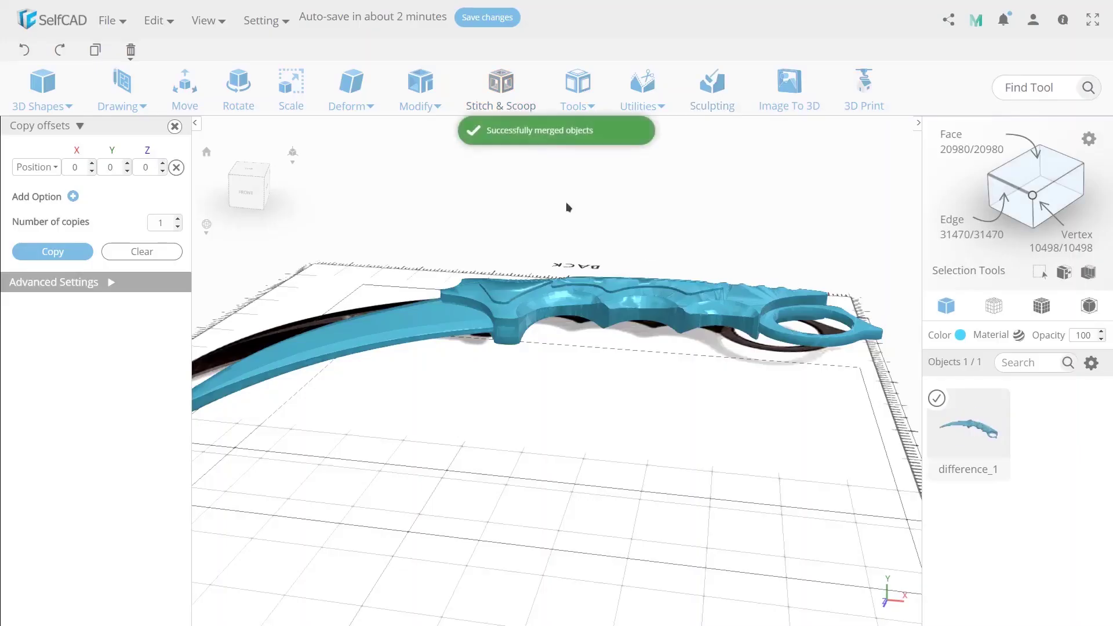
Repair the merged knife mesh with Magic Fix at a tolerance of 250 and apply the result
{"action": "left_click", "coordinate": [578, 87]}
{"action": "left_click", "coordinate": [606, 307]}
{"action": "left_click", "coordinate": [122, 196]}
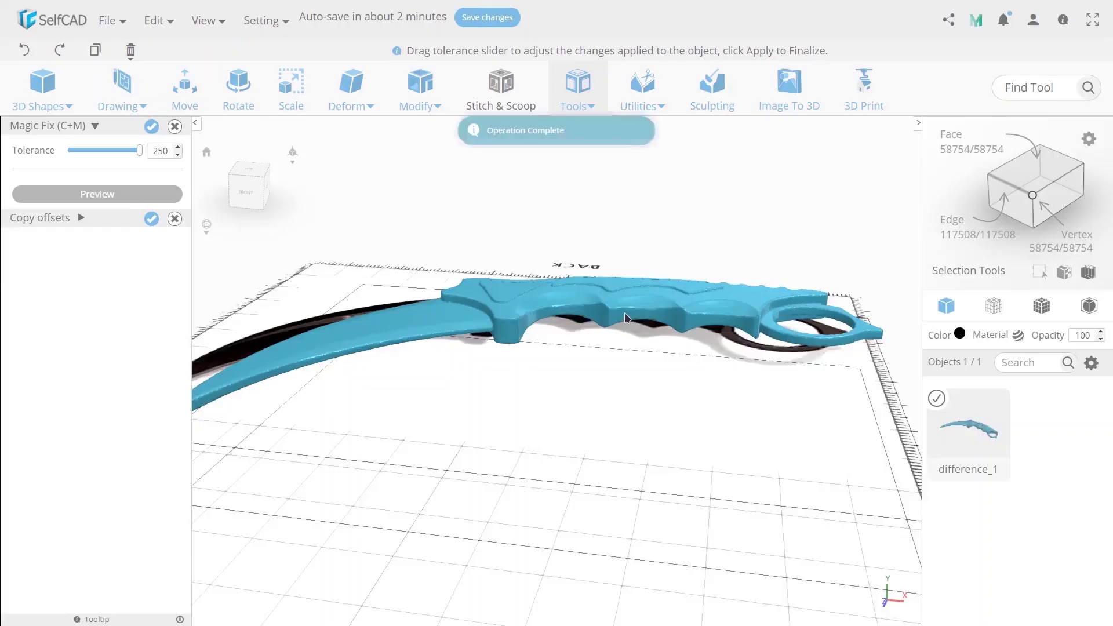
{"action": "left_click_drag", "start_coordinate": [615, 314], "coordinate": [595, 451]}
{"action": "left_click", "coordinate": [151, 126]}
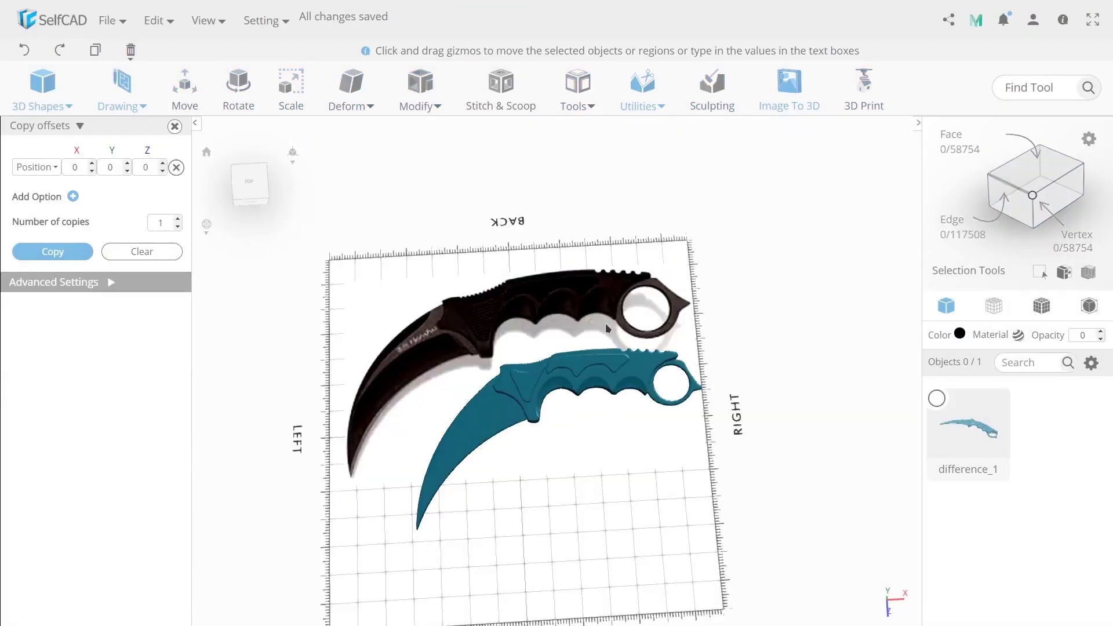
Inspect the repaired knife from several angles, select it whole and start the Move tool on it
{"action": "right_click_drag", "start_coordinate": [605, 323], "coordinate": [648, 396]}
{"action": "scroll", "coordinate": [573, 412], "scroll_direction": "up", "scroll_amount": 2}
{"action": "right_click_drag", "start_coordinate": [573, 413], "coordinate": [873, 393]}
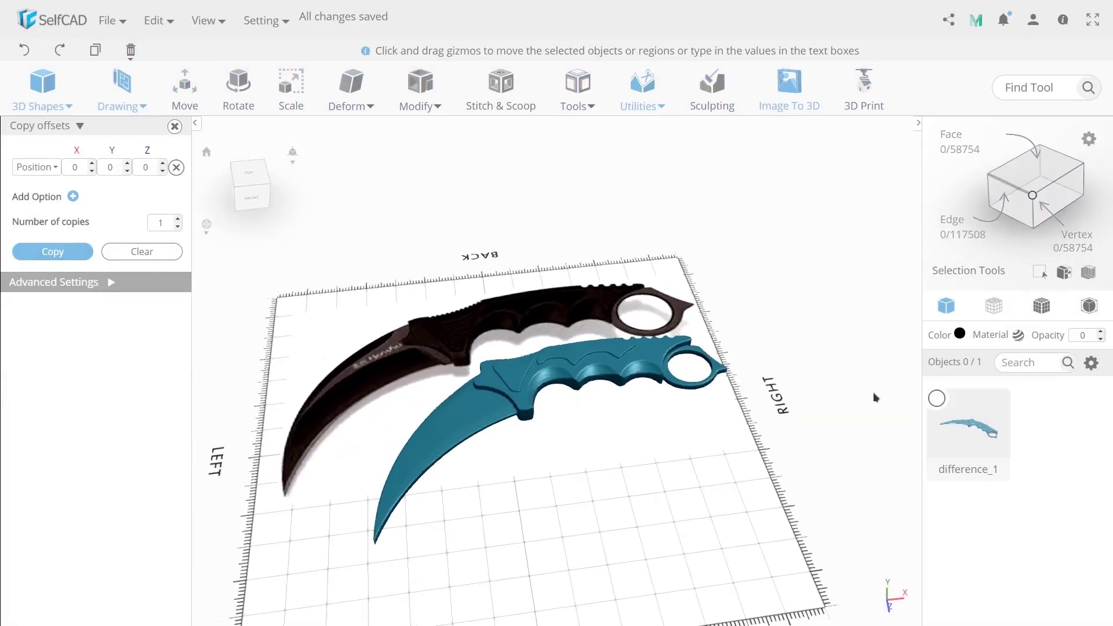
{"action": "key", "text": "ctrl+a"}
{"action": "key", "text": "m"}
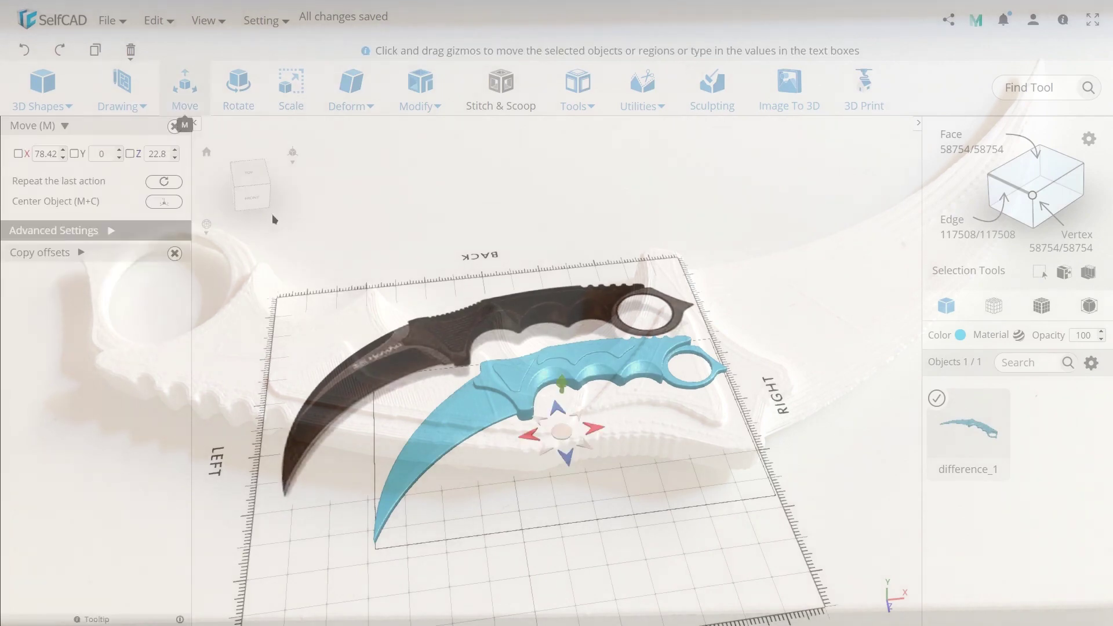